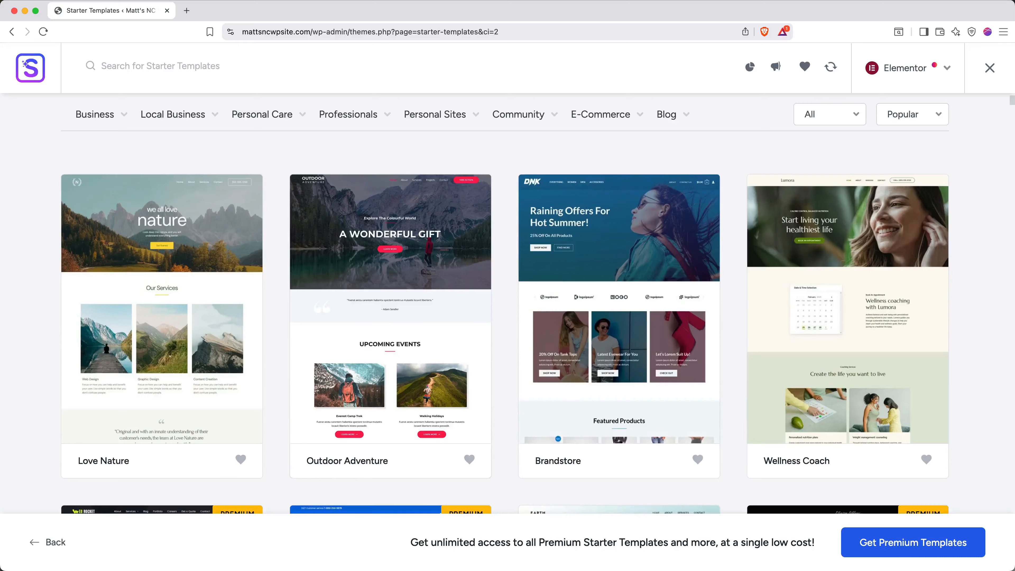
Choose the Plus Jakarta Sans & Manrope font pair and open the home page in Elementor.
{"action": "scroll", "coordinate": [505, 304], "scroll_direction": "down", "scroll_amount": 5}
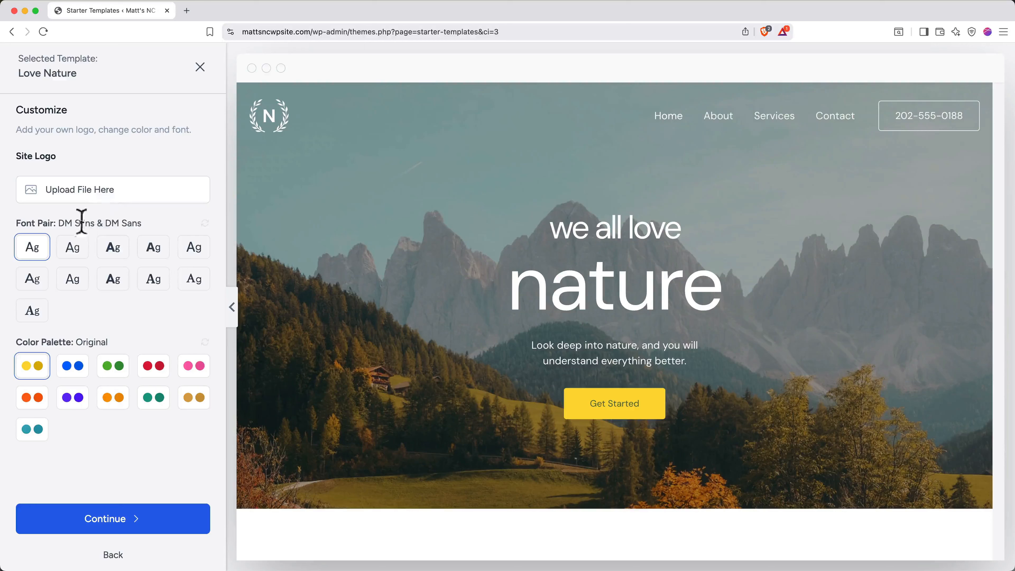
{"action": "left_click", "coordinate": [75, 255]}
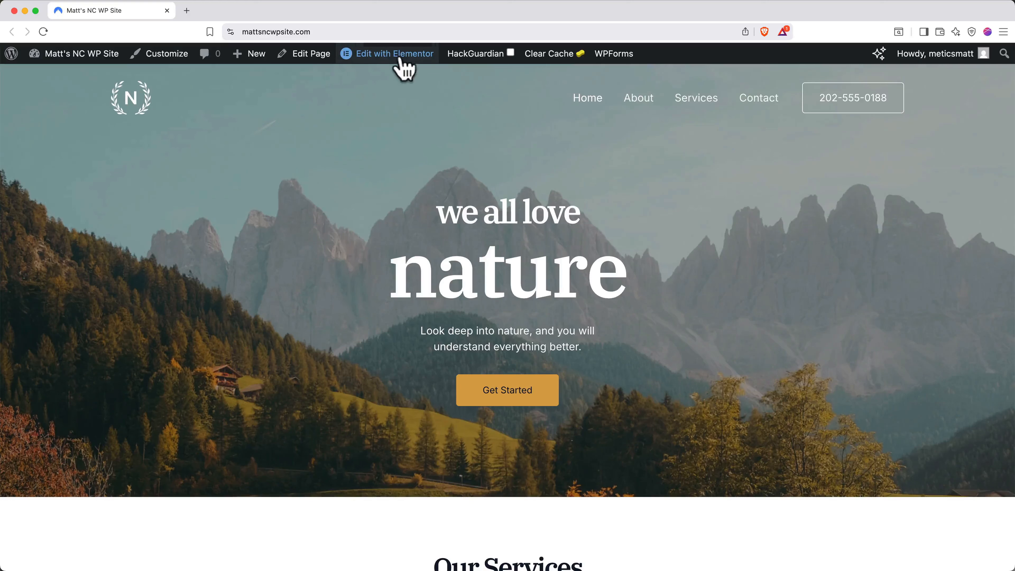
{"action": "left_click", "coordinate": [400, 58]}
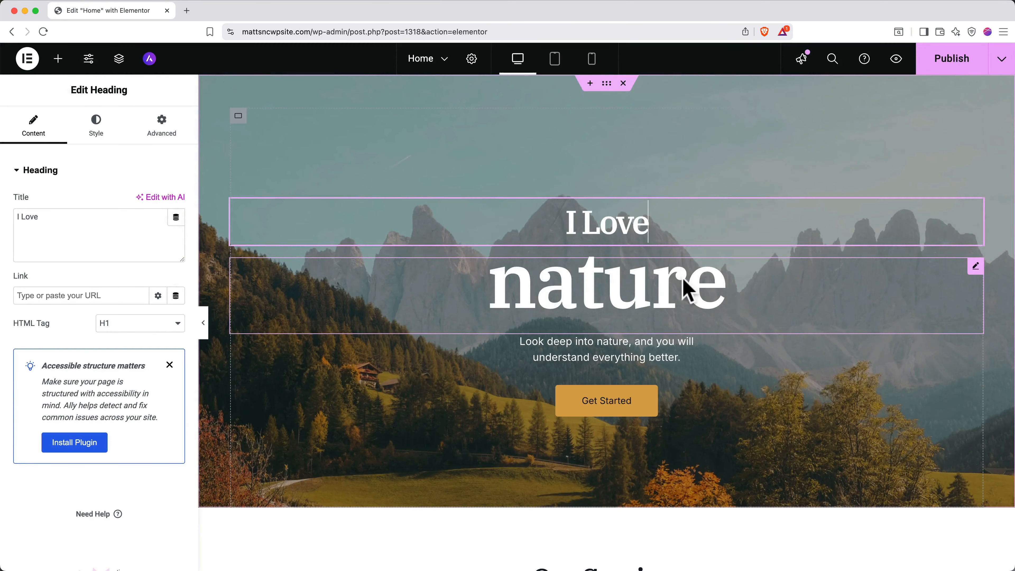
Replace the 'nature' hero heading text with 'The Mountain'.
{"action": "left_click", "coordinate": [686, 288]}
{"action": "double_click", "coordinate": [686, 288]}
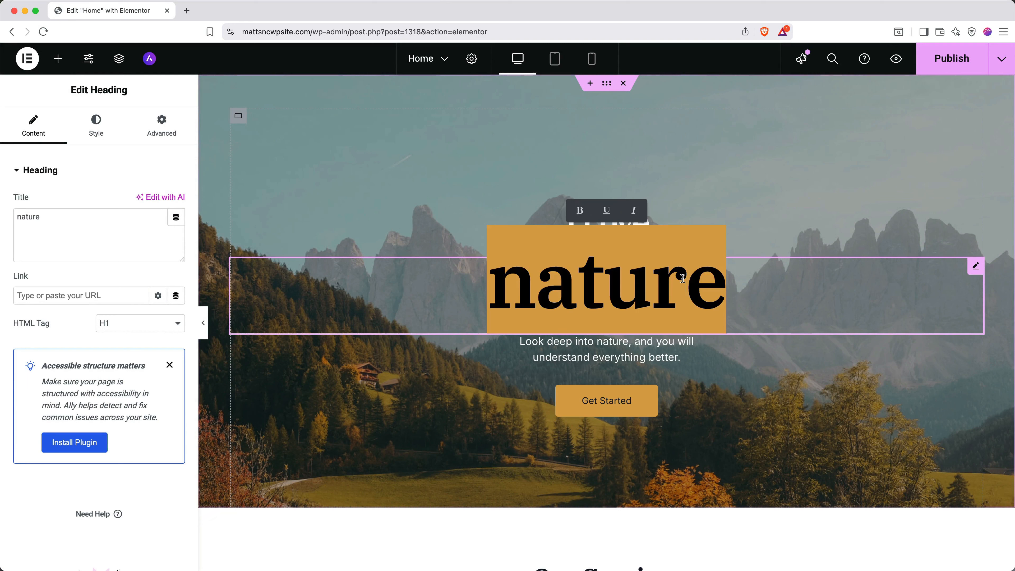
{"action": "type", "text": "The Mountain"}
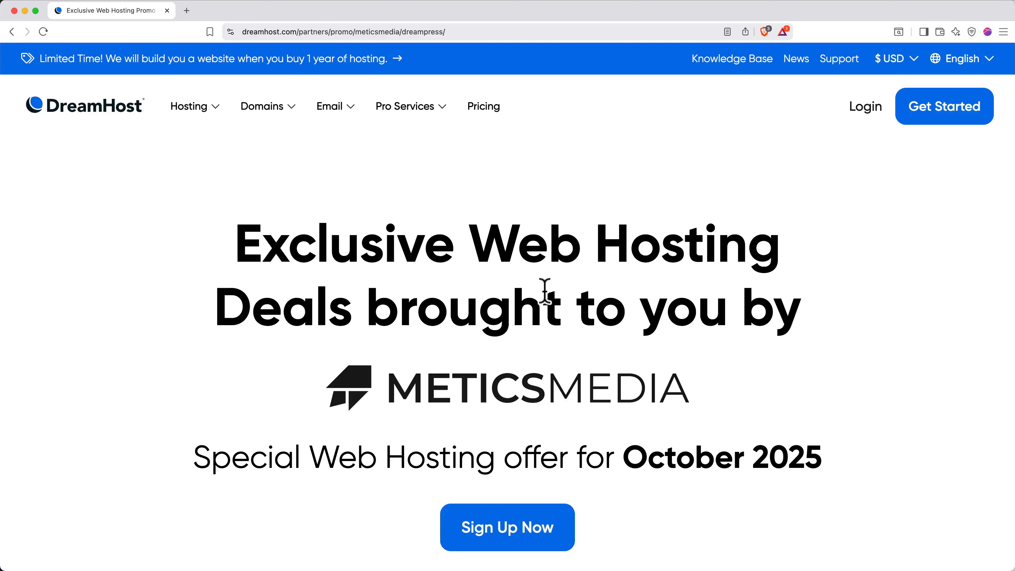
Sign up, search for the new domain mattdhwpsite.com and add it to the order for $0.00.
{"action": "left_click", "coordinate": [516, 527]}
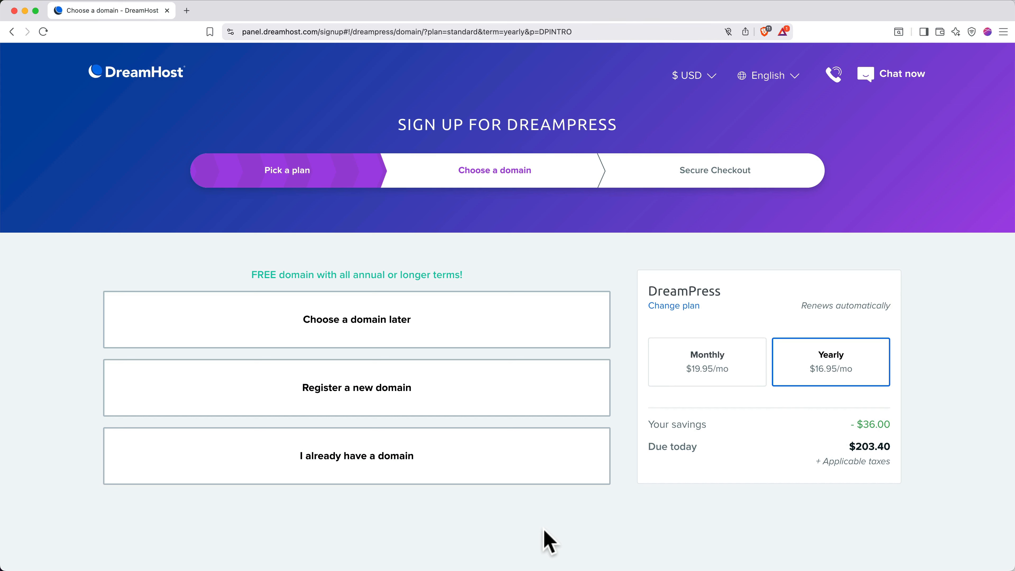
{"action": "left_click", "coordinate": [464, 398]}
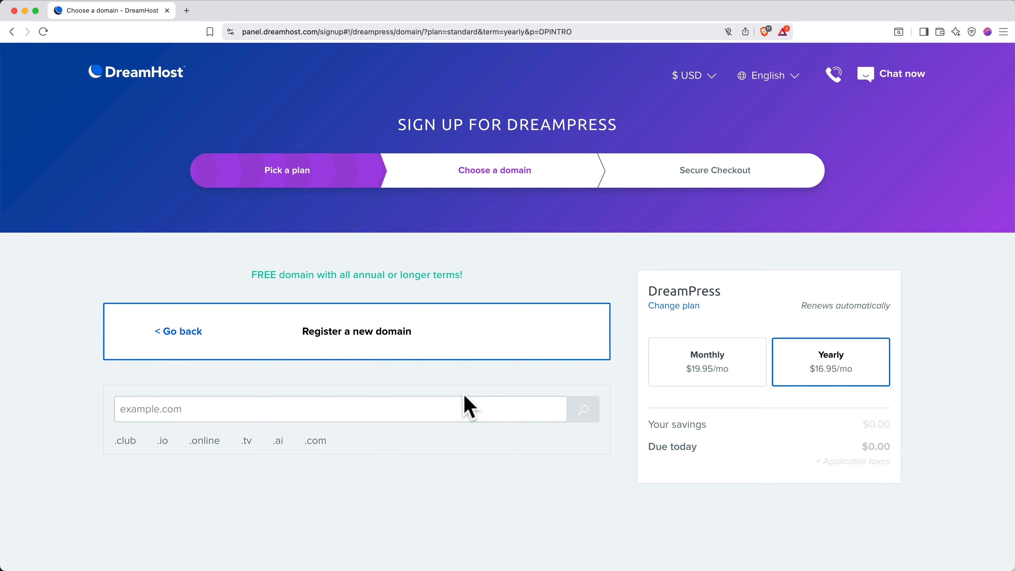
{"action": "left_click", "coordinate": [453, 409]}
{"action": "type", "text": "mat"}
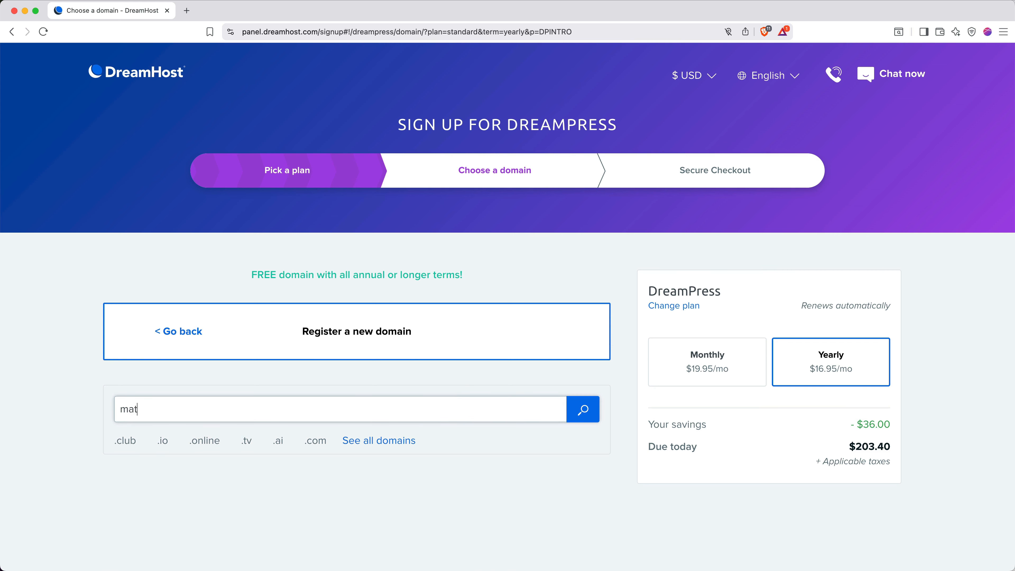
{"action": "type", "text": "tdhwpsite.com"}
{"action": "left_click", "coordinate": [595, 413]}
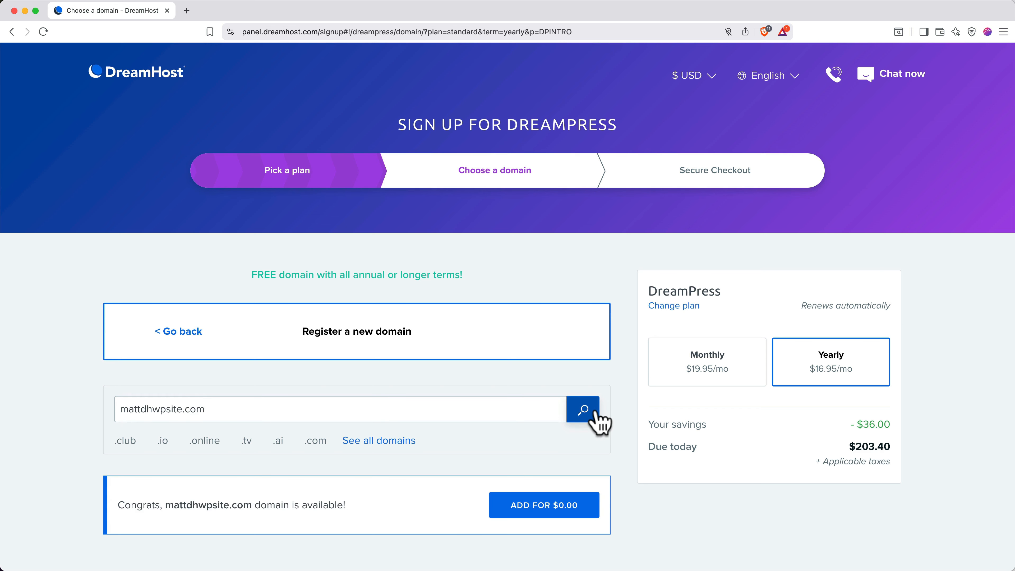
{"action": "left_click", "coordinate": [557, 517]}
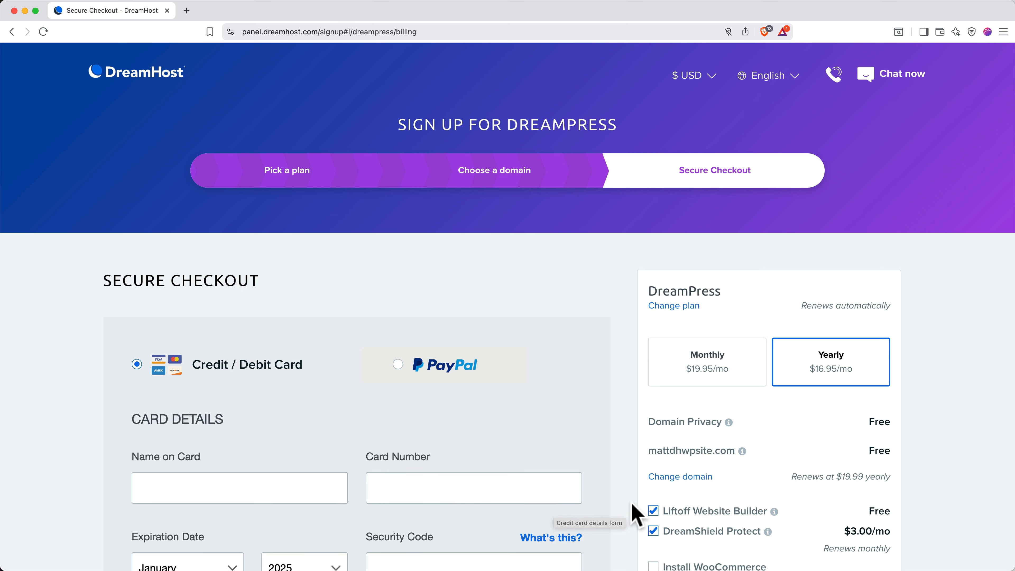
Remove the Liftoff Website Builder add-on and choose PayPal as the payment method.
{"action": "scroll", "coordinate": [633, 507], "scroll_direction": "down", "scroll_amount": 5}
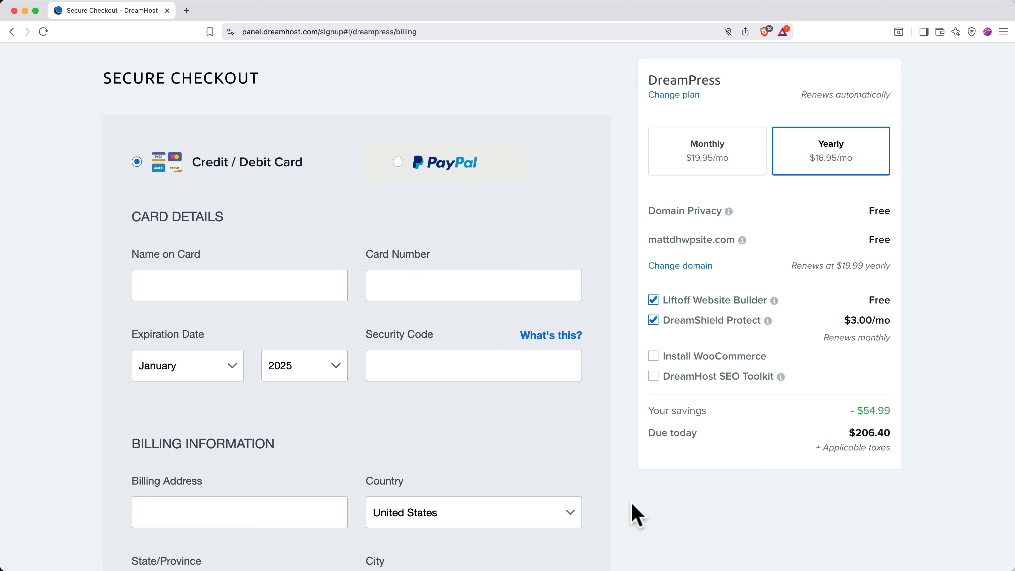
{"action": "left_click", "coordinate": [653, 303]}
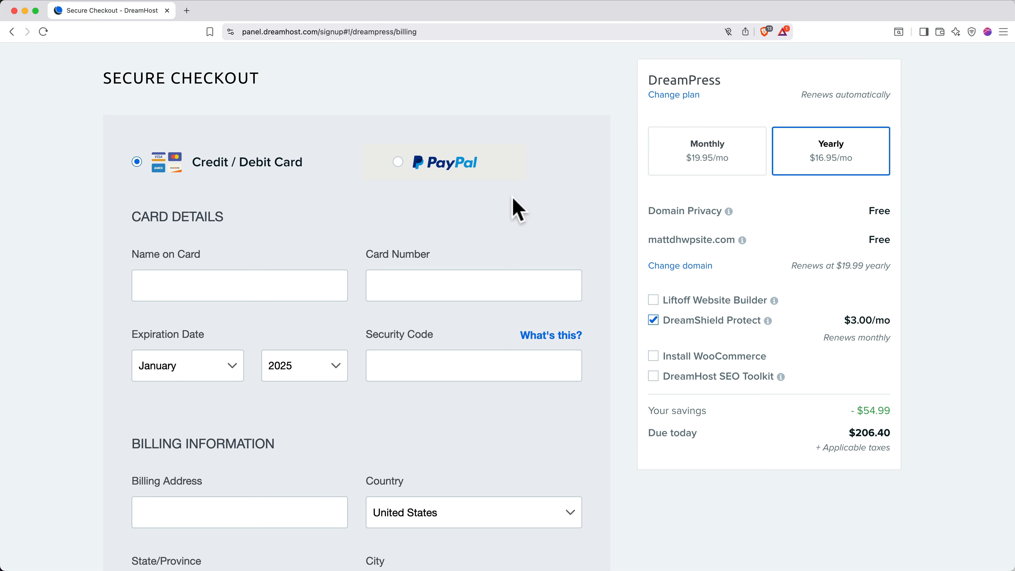
{"action": "left_click", "coordinate": [396, 172]}
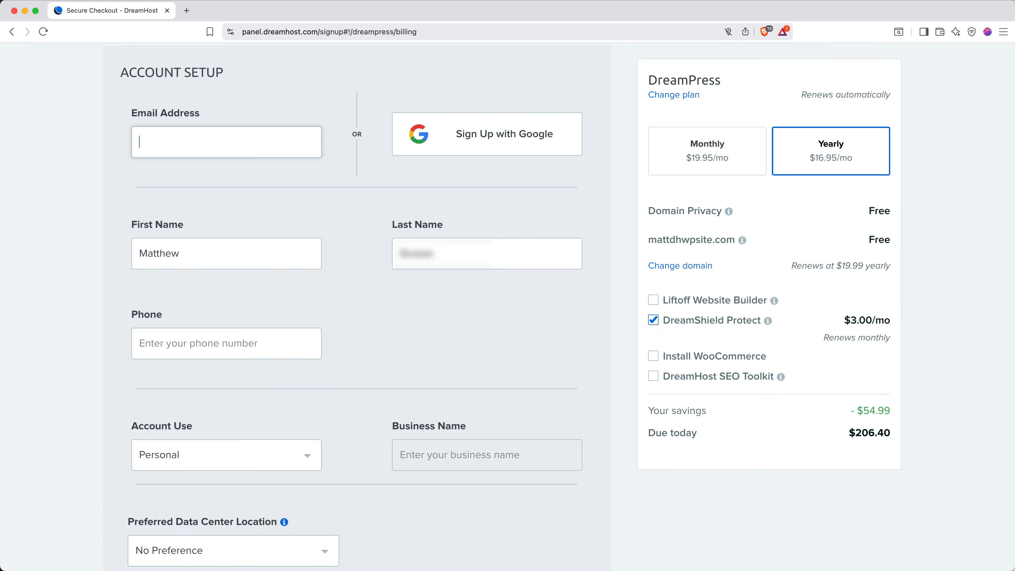
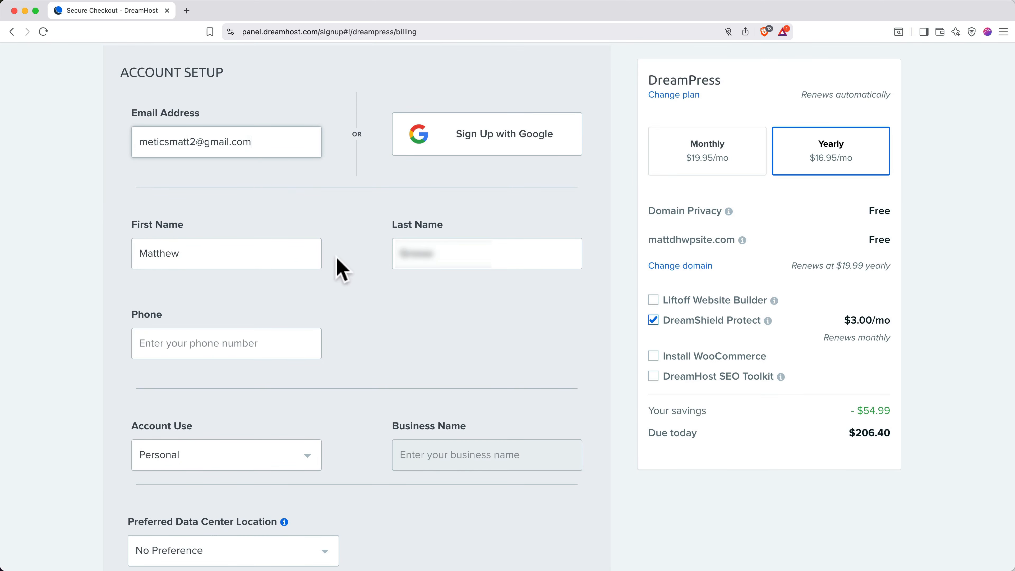
Fill in the account email address and submit the DreamPress order.
{"action": "scroll", "coordinate": [340, 267], "scroll_direction": "down", "scroll_amount": 20}
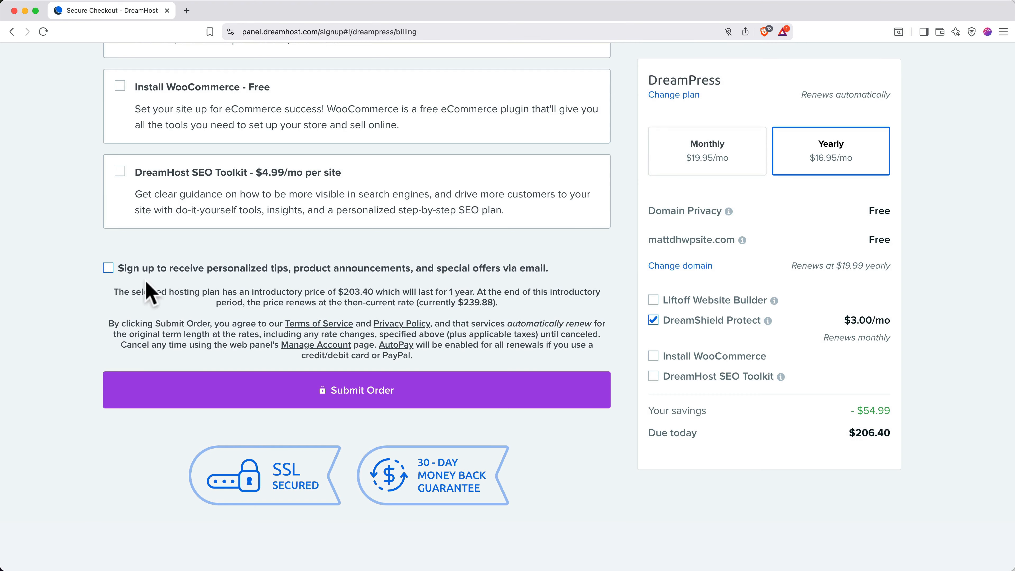
{"action": "left_click", "coordinate": [322, 398]}
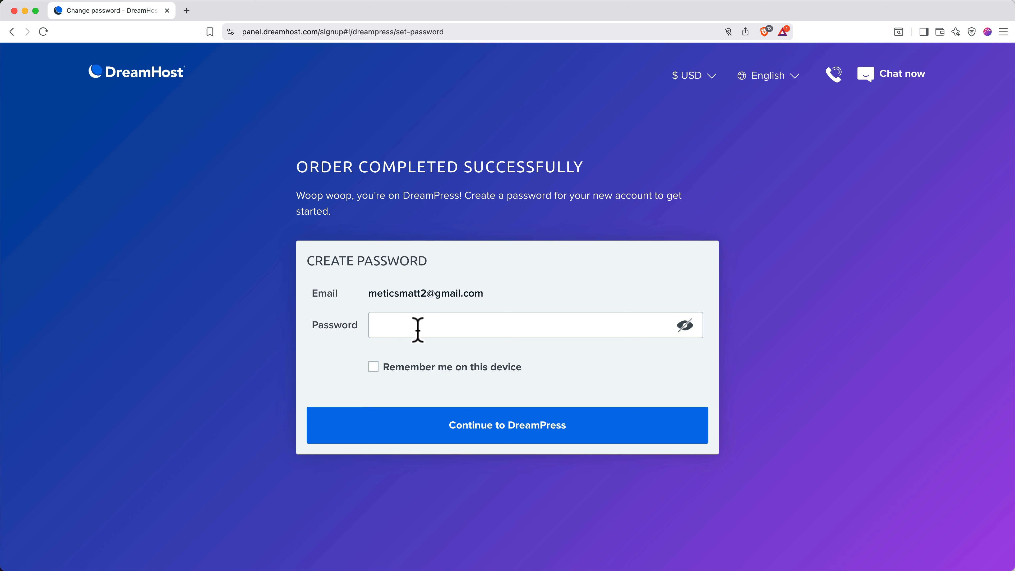
Set the new account password, tick Remember me on this device, and continue to DreamPress.
{"action": "left_click", "coordinate": [417, 329]}
{"action": "type", "text": "••••••••"}
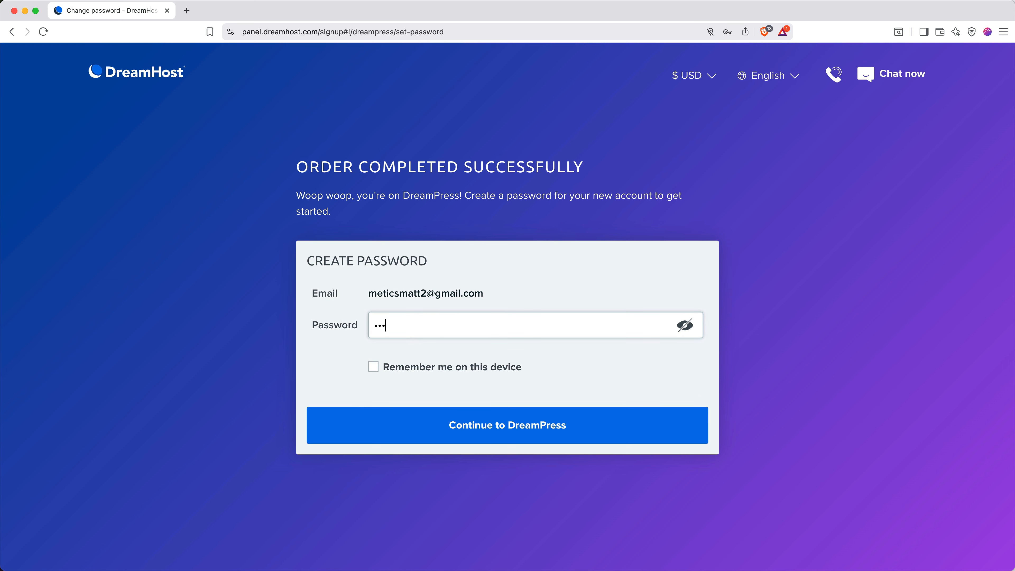
{"action": "type", "text": "•••••••••"}
{"action": "left_click", "coordinate": [379, 368]}
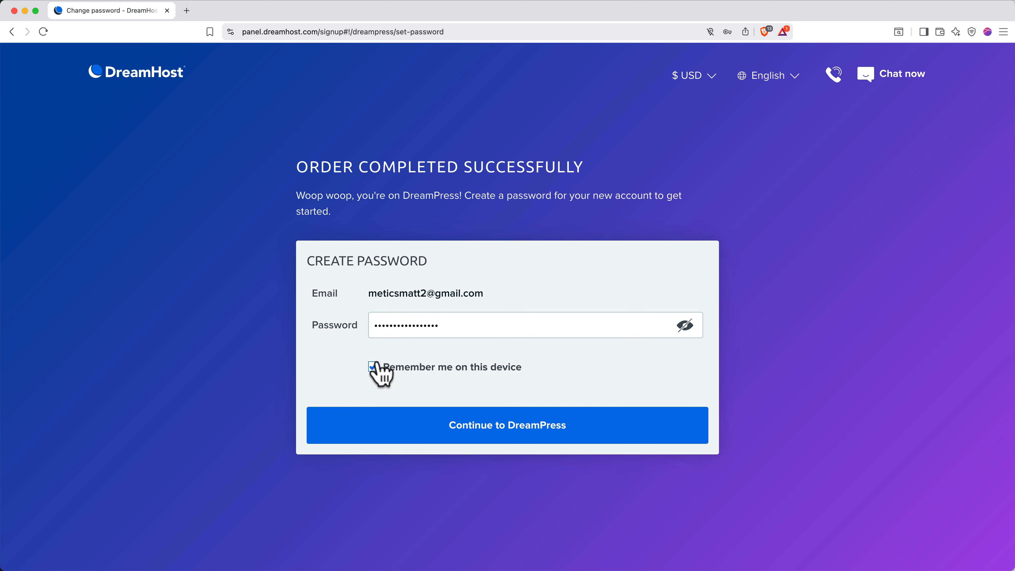
{"action": "left_click", "coordinate": [450, 434]}
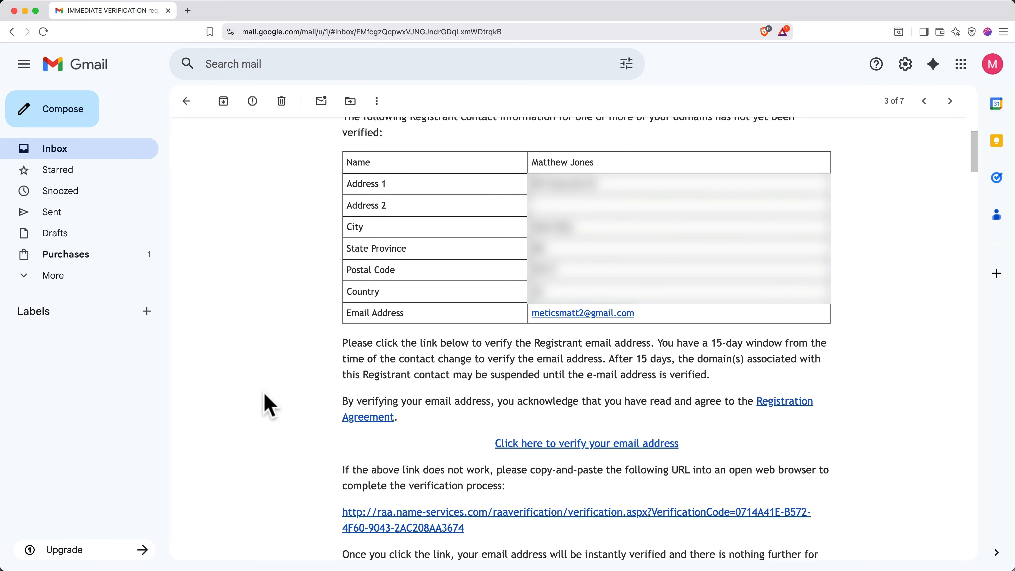
Archive the verification email, then follow the DreamHost Panel link in 'Account Activated: Complete Your Website Setup'.
{"action": "left_click", "coordinate": [224, 101]}
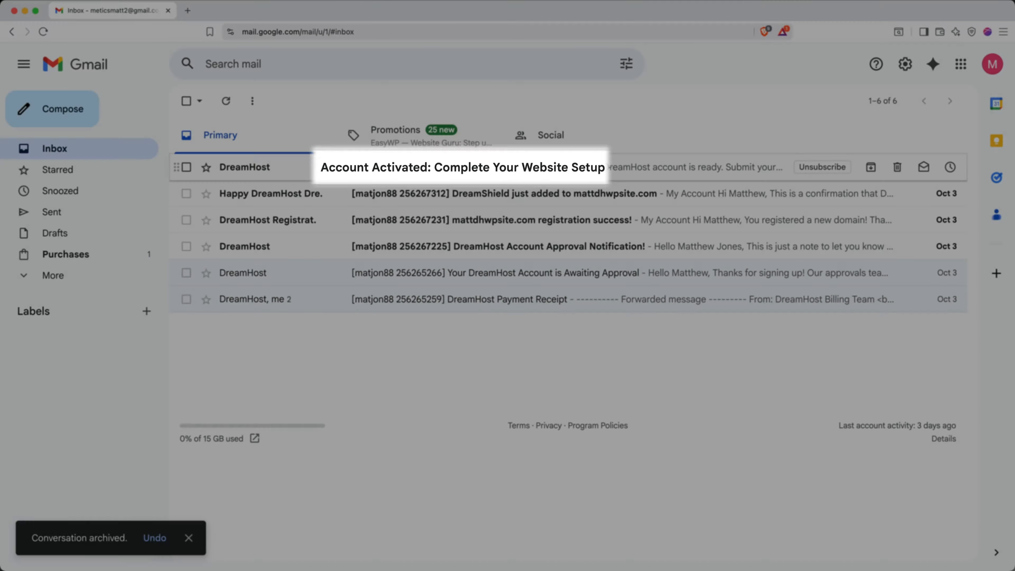
{"action": "left_click", "coordinate": [324, 168]}
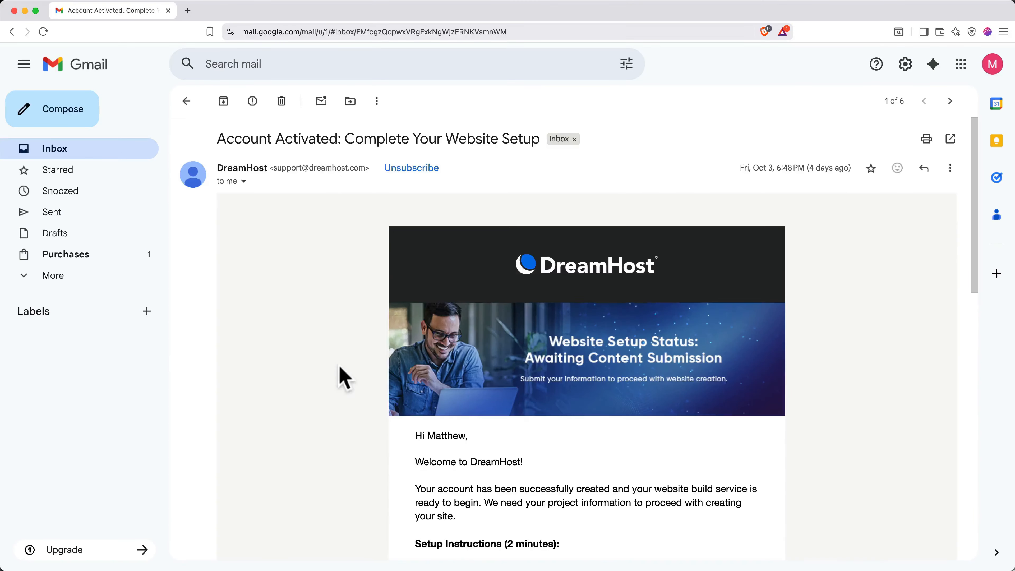
{"action": "scroll", "coordinate": [340, 373], "scroll_direction": "down", "scroll_amount": 8}
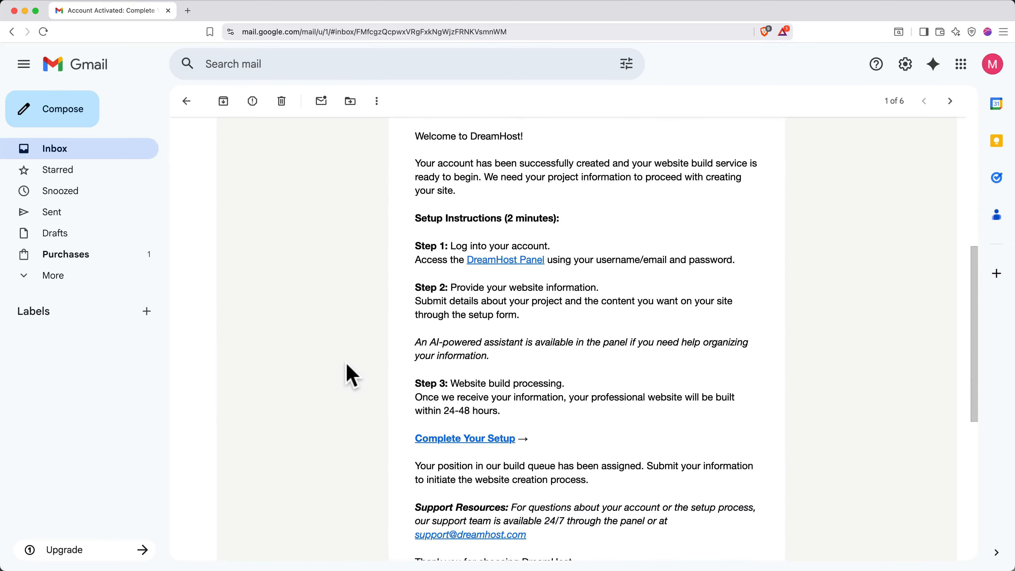
{"action": "left_click", "coordinate": [500, 262]}
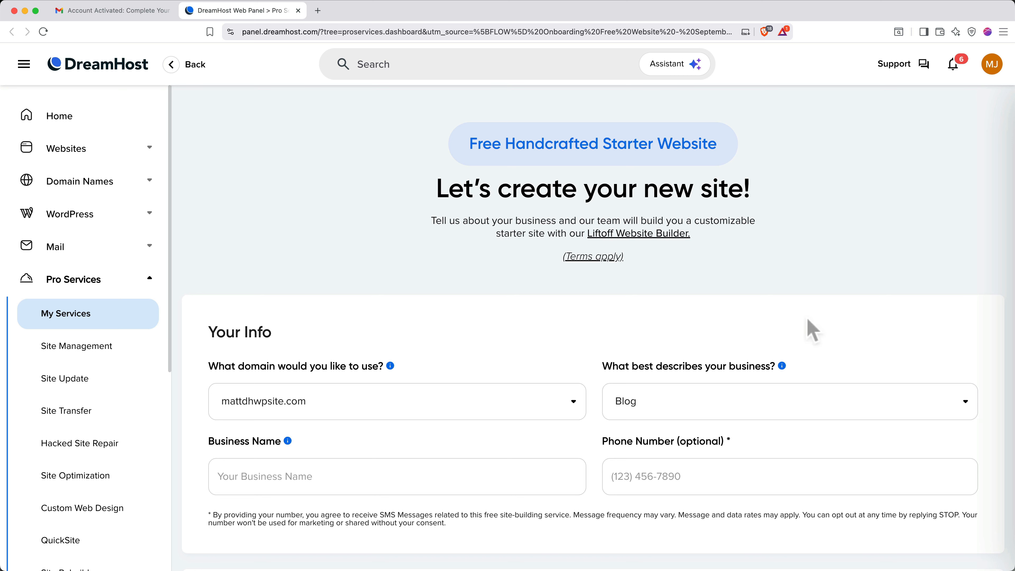
Under Websites > Manage Websites, manage mattdhwpsite.com and log in to its WordPress admin.
{"action": "left_click", "coordinate": [100, 154]}
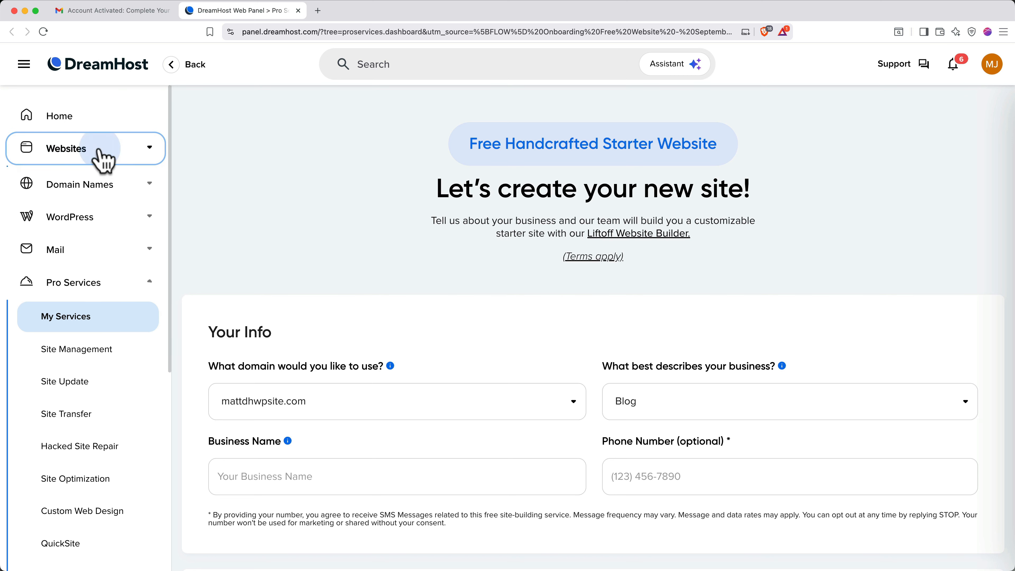
{"action": "left_click", "coordinate": [92, 186]}
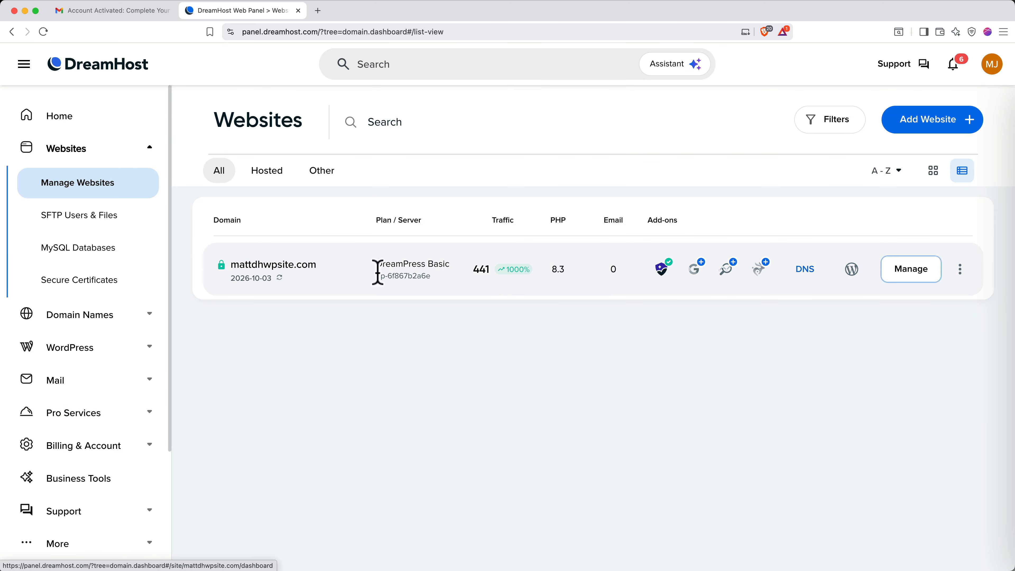
{"action": "left_click", "coordinate": [907, 276]}
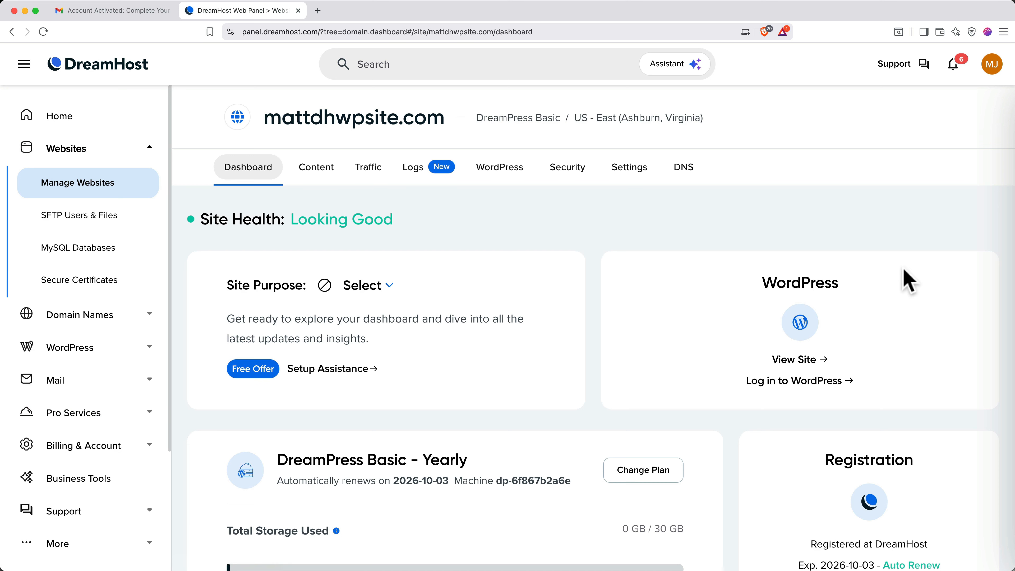
{"action": "left_click", "coordinate": [825, 381]}
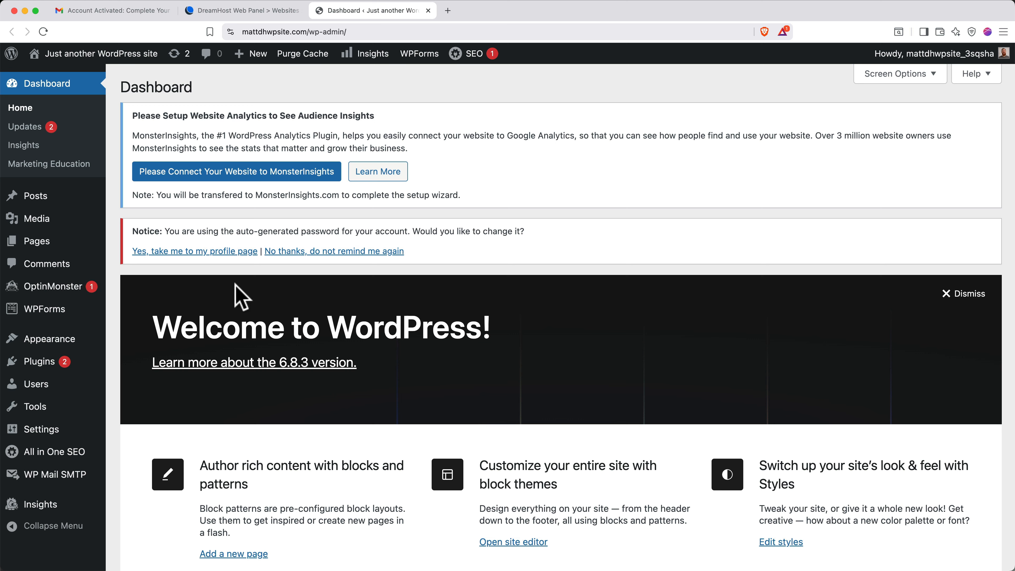
Replace the generated profile password with a pasted one and update the profile.
{"action": "left_click", "coordinate": [206, 251]}
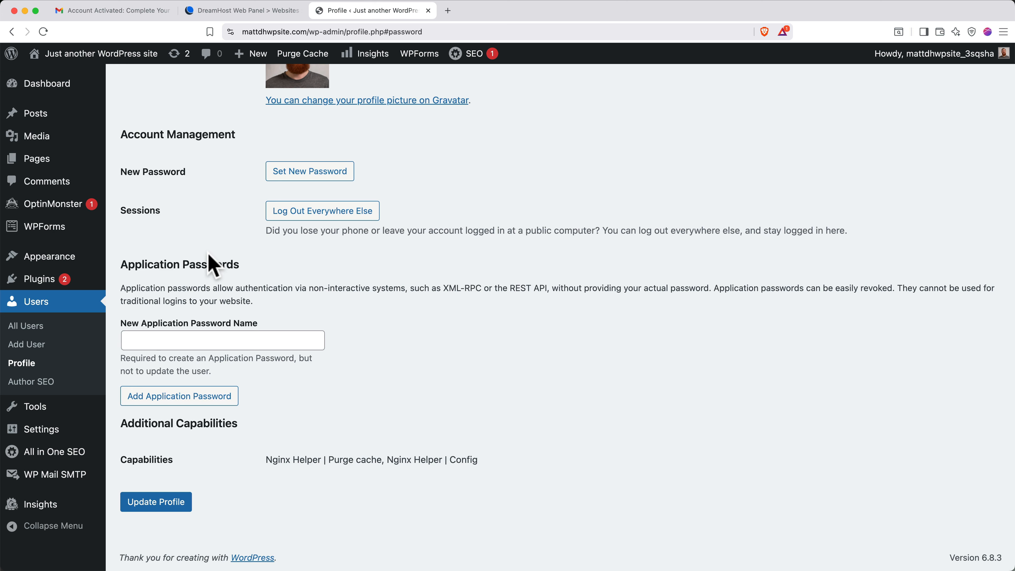
{"action": "left_click", "coordinate": [280, 179]}
{"action": "double_click", "coordinate": [314, 200]}
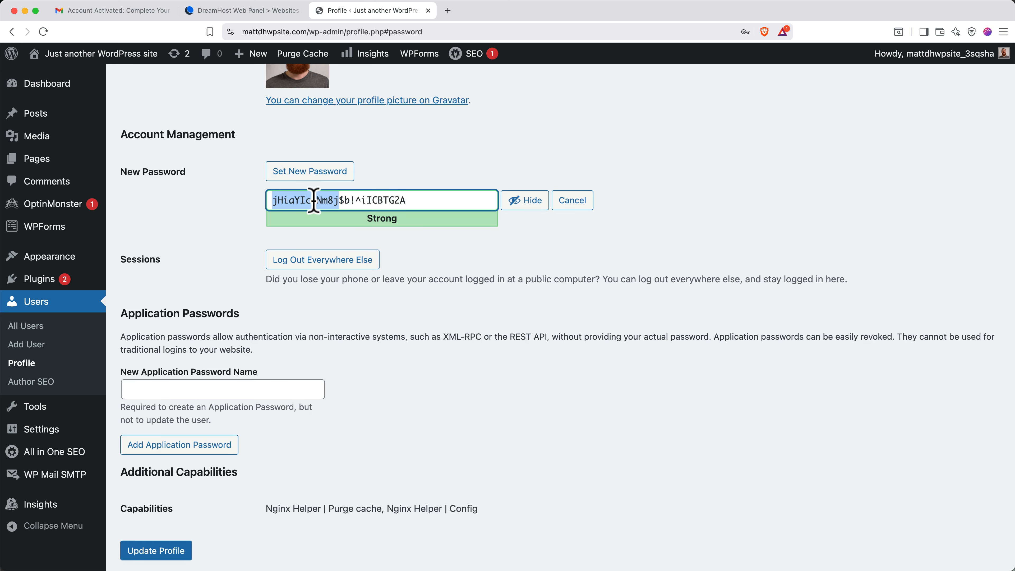
{"action": "key", "text": "super+a"}
{"action": "key", "text": "BackSpace"}
{"action": "key", "text": "super+v"}
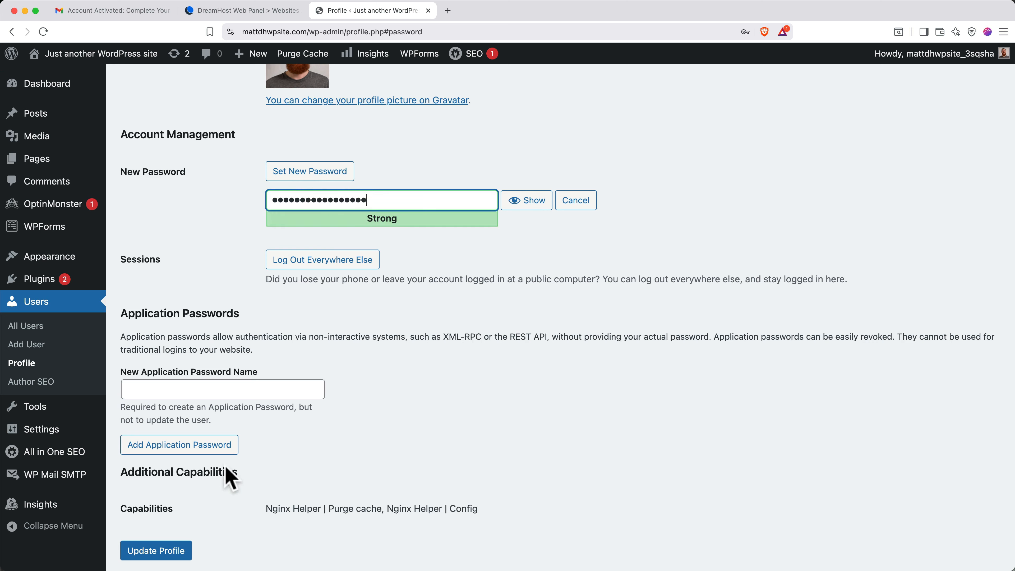
{"action": "left_click", "coordinate": [161, 550]}
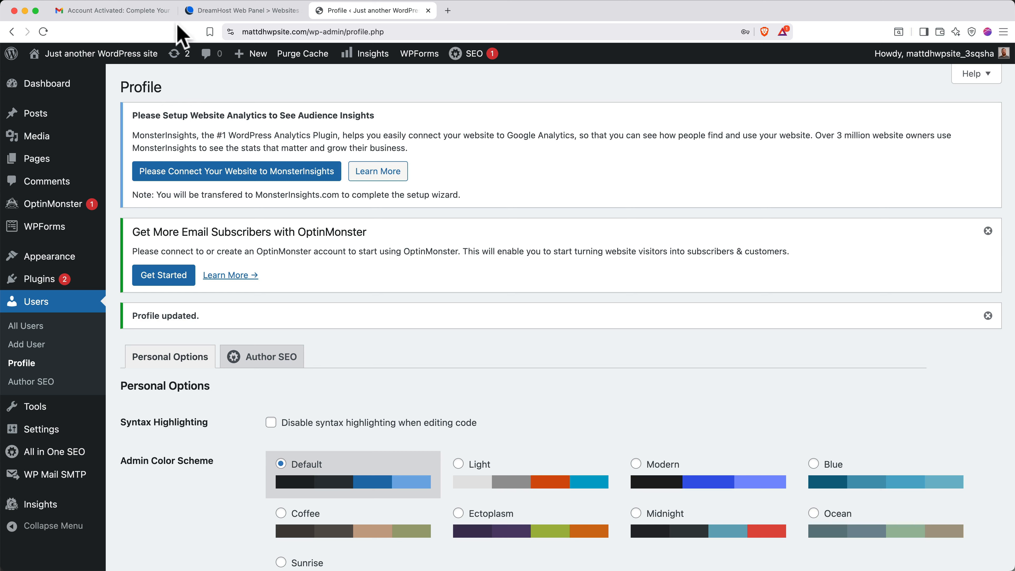
Close the Gmail and DreamHost tabs and log out of WordPress.
{"action": "left_click", "coordinate": [168, 10]}
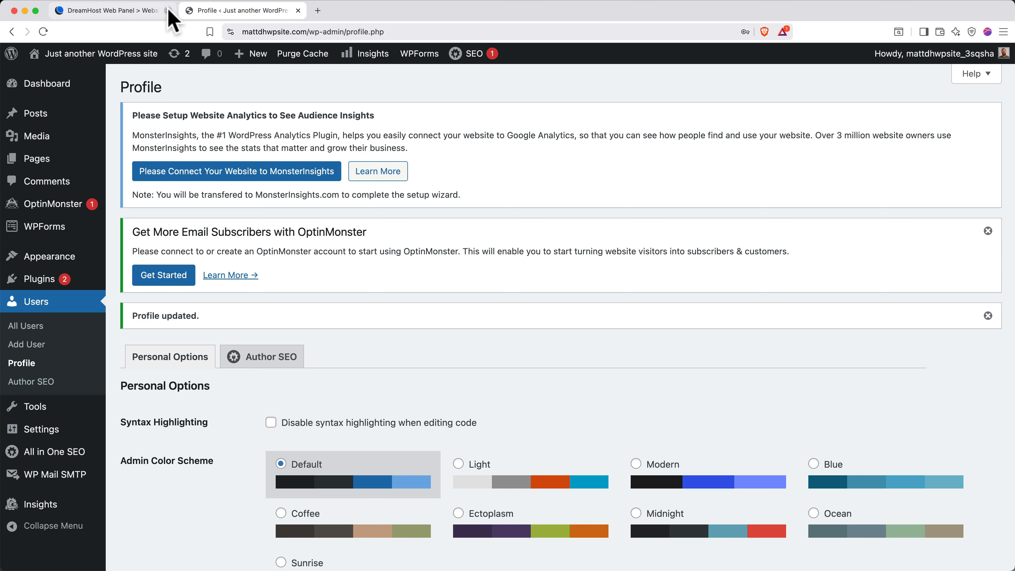
{"action": "left_click", "coordinate": [167, 10]}
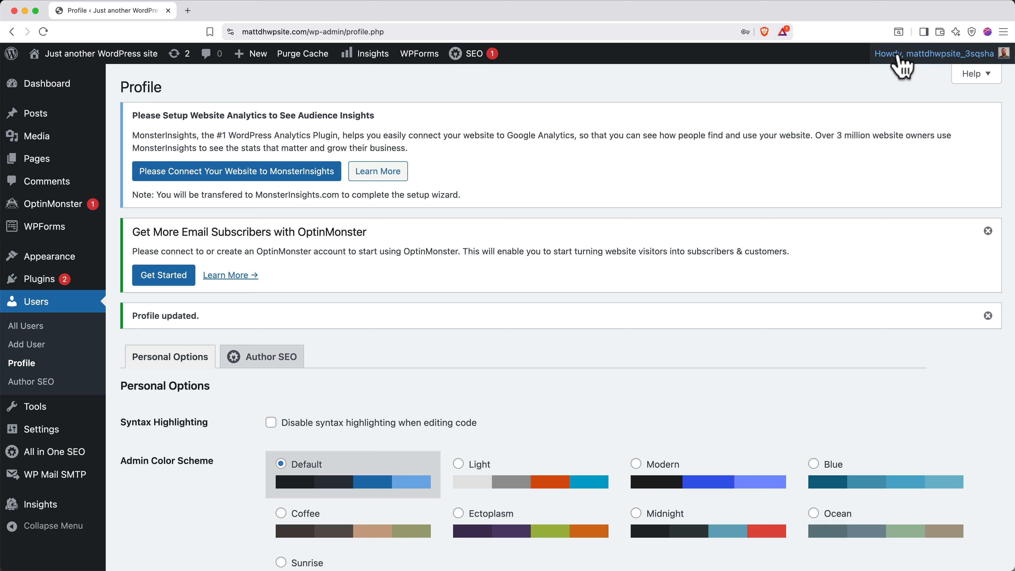
{"action": "mouse_move", "coordinate": [891, 54]}
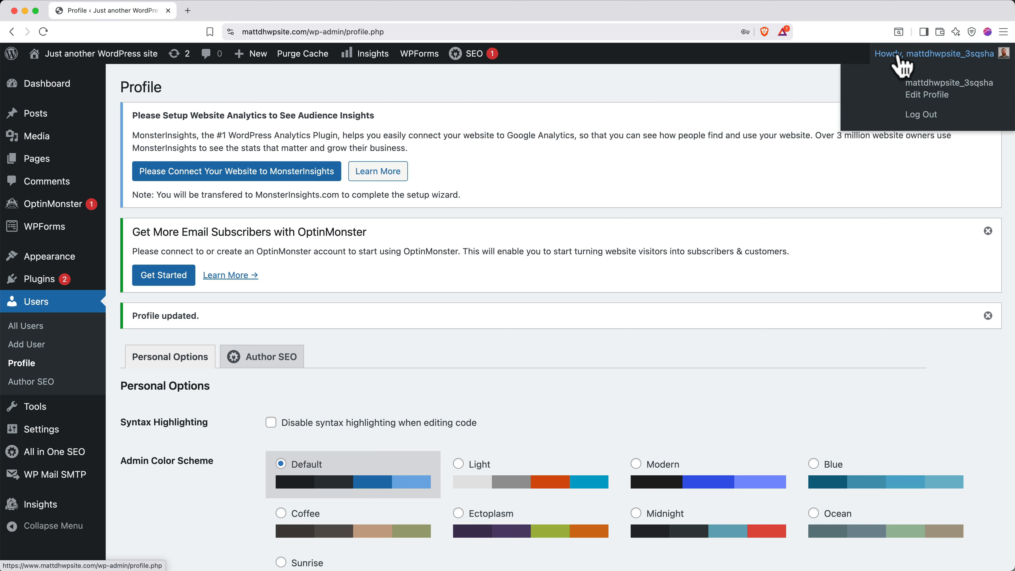
{"action": "left_click", "coordinate": [919, 115]}
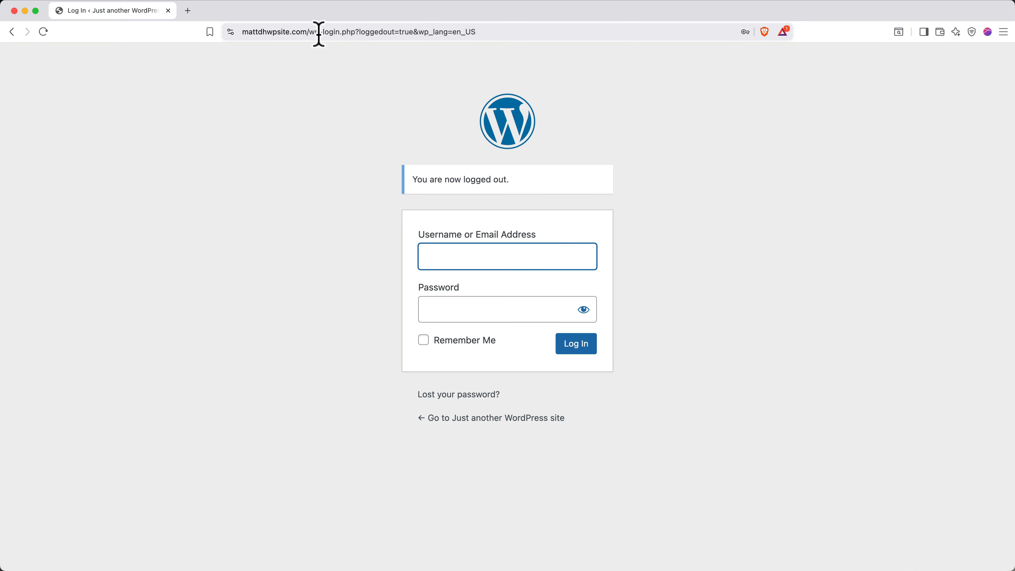
Change the login address to /wp-admin to reach the admin area.
{"action": "left_click_drag", "start_coordinate": [311, 32], "coordinate": [495, 32]}
{"action": "key", "text": "BackSpace"}
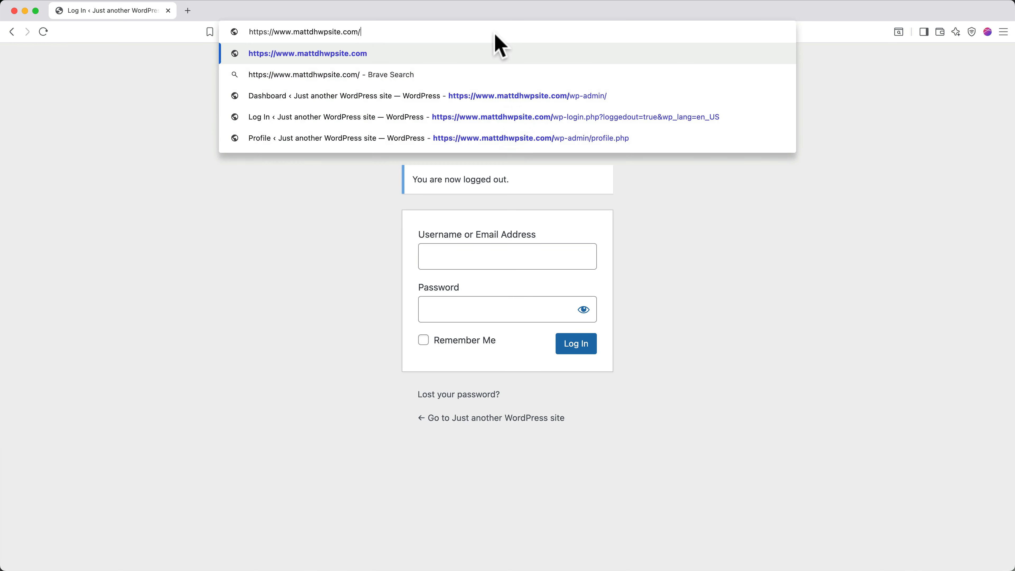
{"action": "type", "text": "wp"}
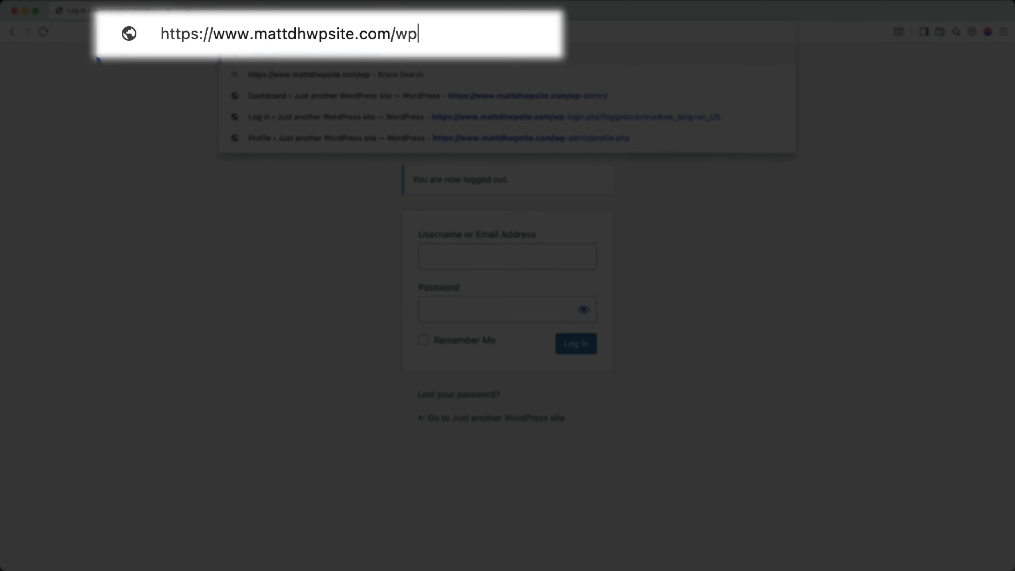
{"action": "type", "text": "-admin"}
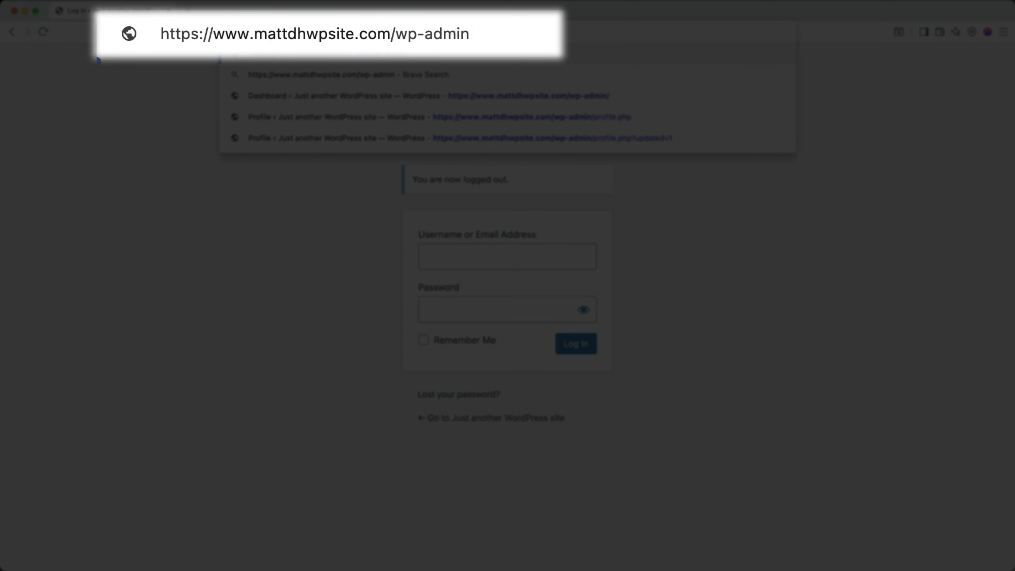
{"action": "key", "text": "Return"}
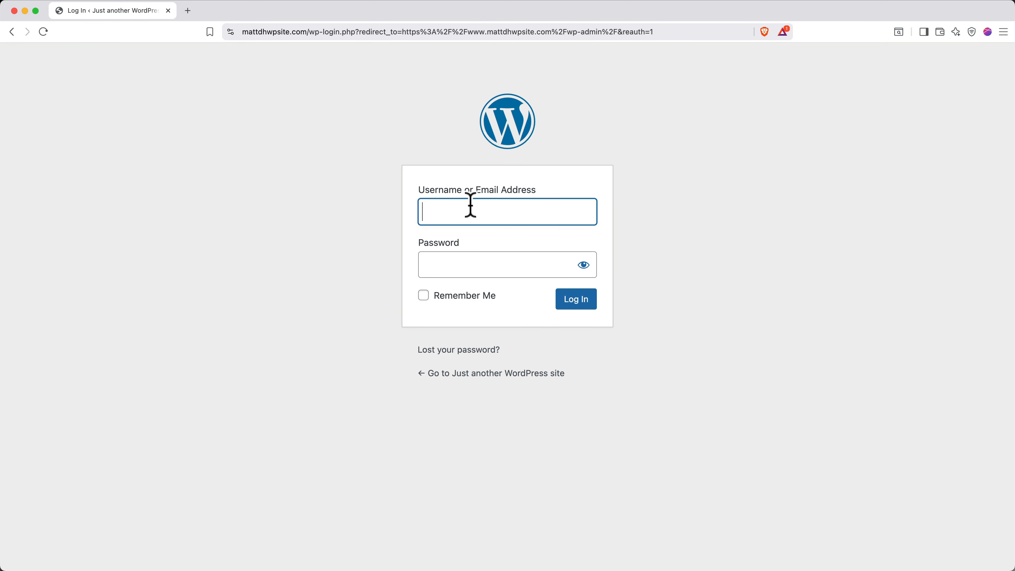
Sign in with the account email and password, remembered and saved in the browser.
{"action": "key", "text": "Tab"}
{"action": "type", "text": "•••••••••••••"}
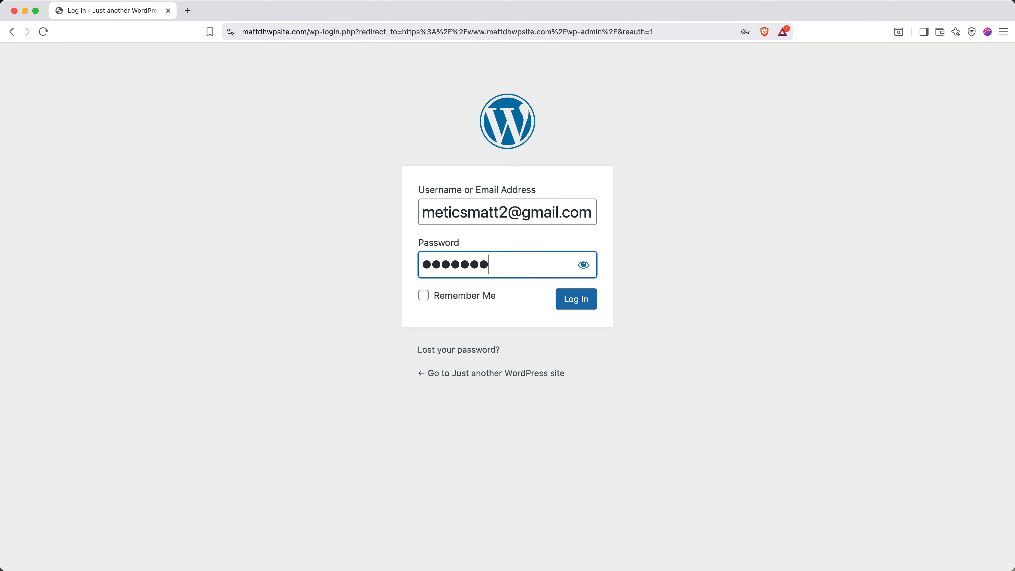
{"action": "type", "text": "•••"}
{"action": "left_click", "coordinate": [423, 296]}
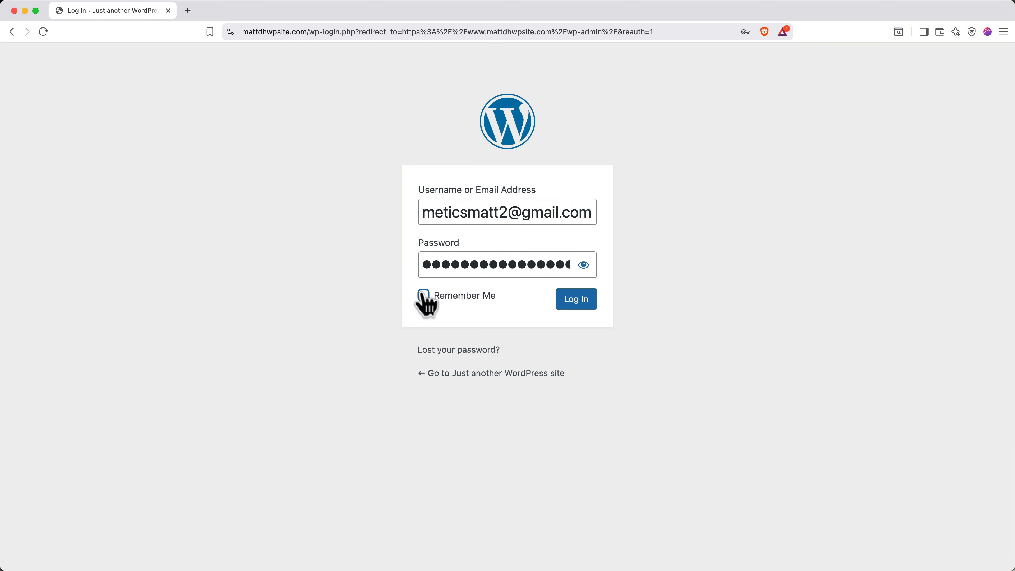
{"action": "left_click", "coordinate": [573, 304]}
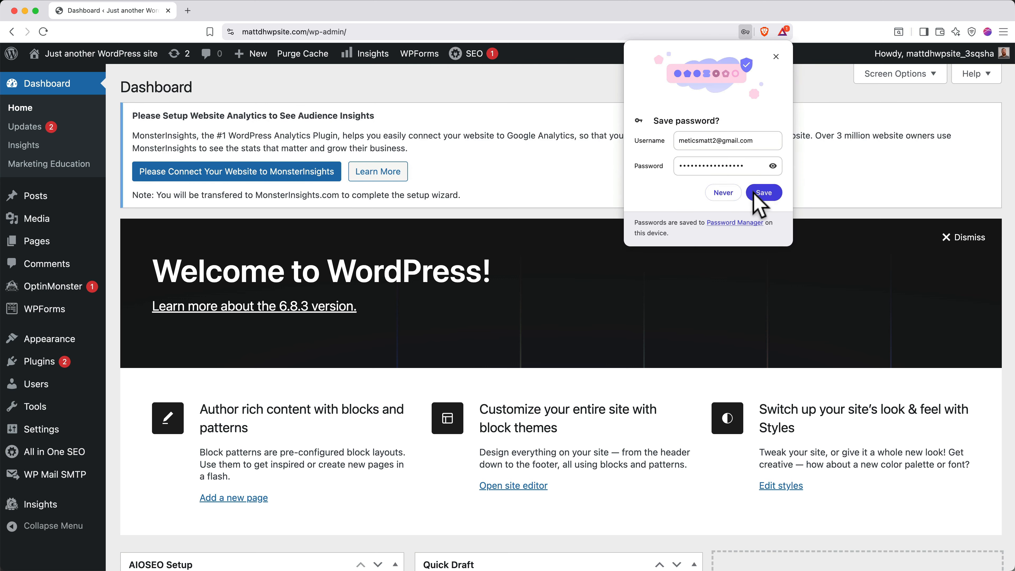
{"action": "left_click", "coordinate": [761, 194]}
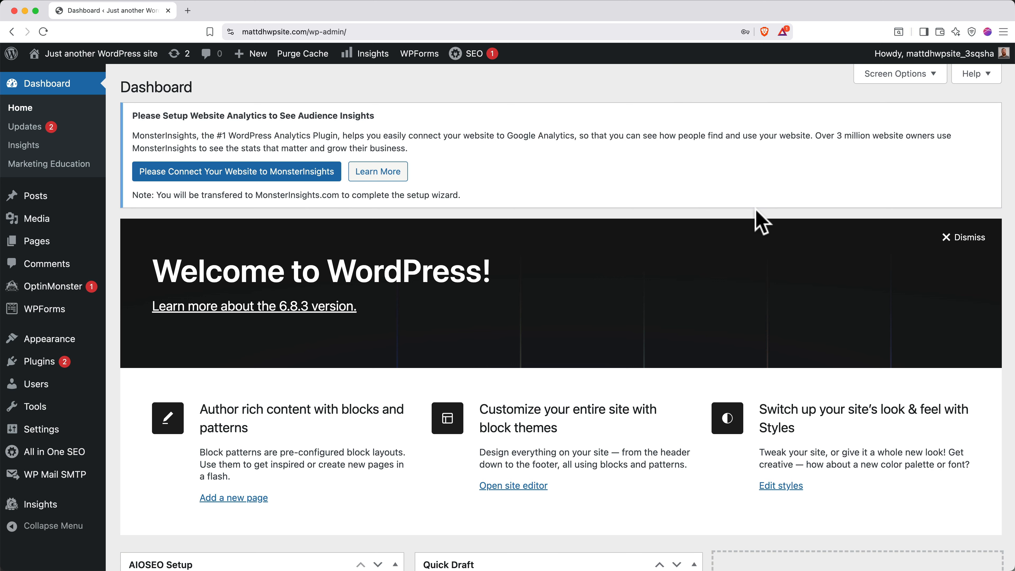
Dismiss the Welcome panel and hide the AIOSEO Setup widget via Screen Options.
{"action": "left_click", "coordinate": [946, 238]}
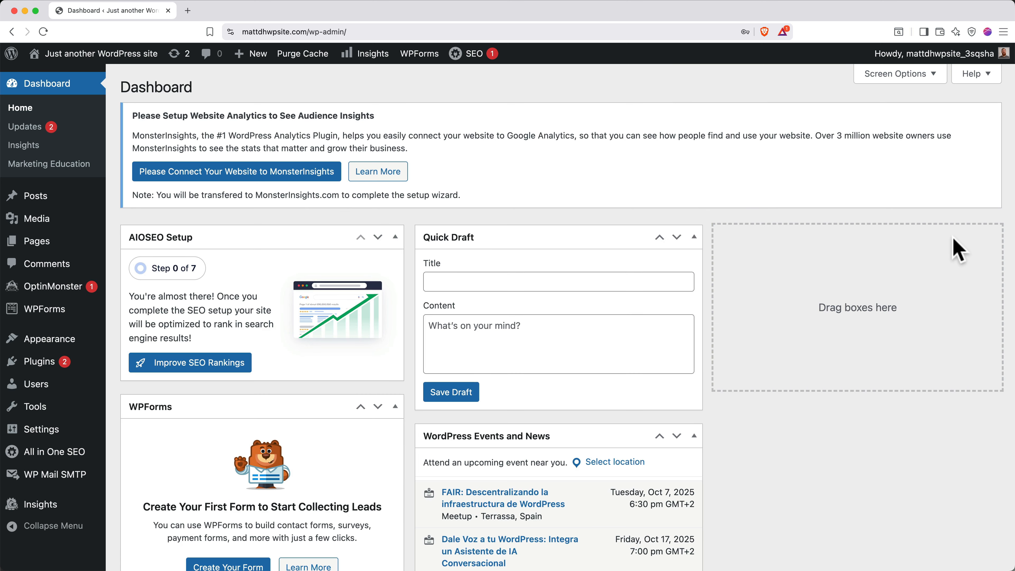
{"action": "left_click", "coordinate": [900, 77]}
{"action": "left_click", "coordinate": [137, 145]}
Hide the remaining widgets, from WPForms to WordPress Events and News, then go to Plugins.
{"action": "left_click", "coordinate": [219, 145]}
{"action": "left_click", "coordinate": [282, 144]}
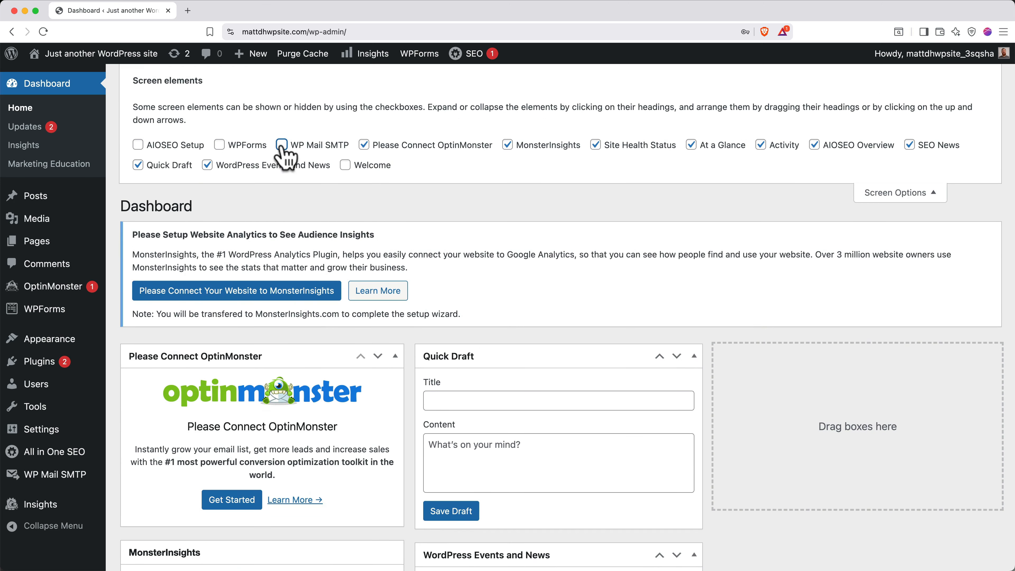
{"action": "left_click", "coordinate": [364, 145]}
{"action": "left_click", "coordinate": [507, 145]}
{"action": "left_click", "coordinate": [595, 145]}
{"action": "left_click", "coordinate": [691, 144]}
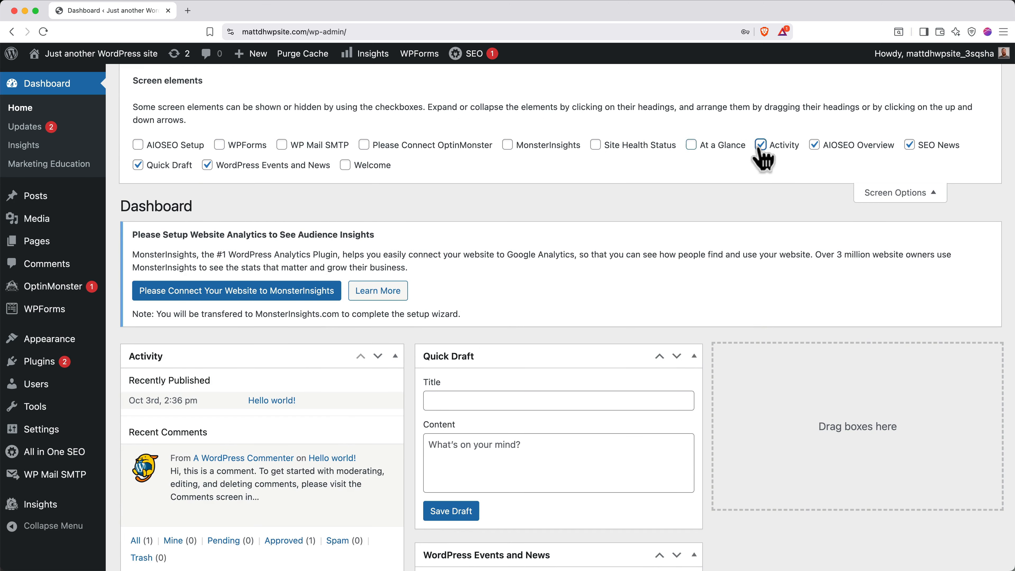
{"action": "left_click", "coordinate": [761, 145]}
{"action": "left_click", "coordinate": [814, 145]}
{"action": "left_click", "coordinate": [909, 145]}
{"action": "left_click", "coordinate": [137, 165]}
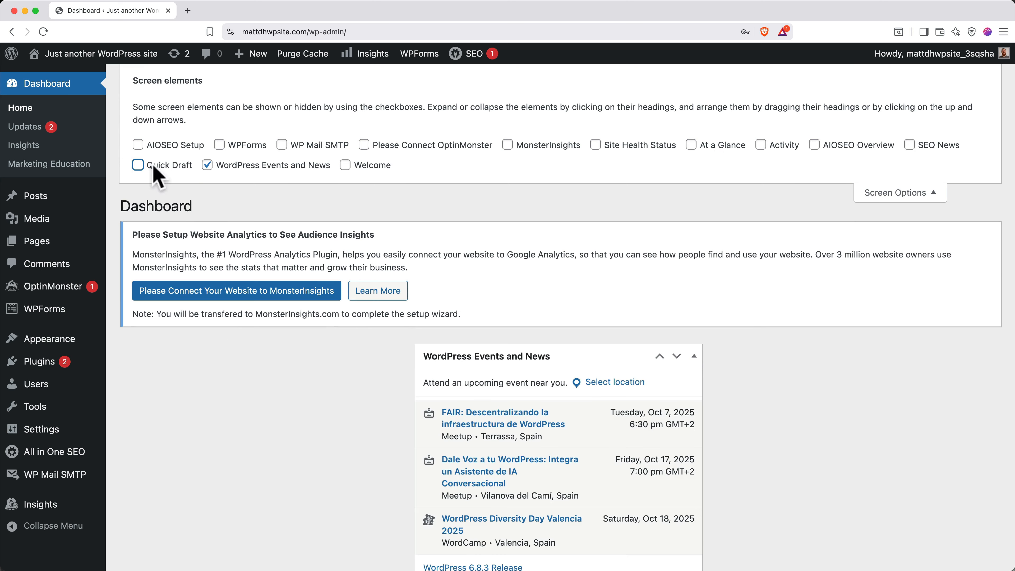
{"action": "left_click", "coordinate": [207, 164]}
{"action": "left_click", "coordinate": [873, 192]}
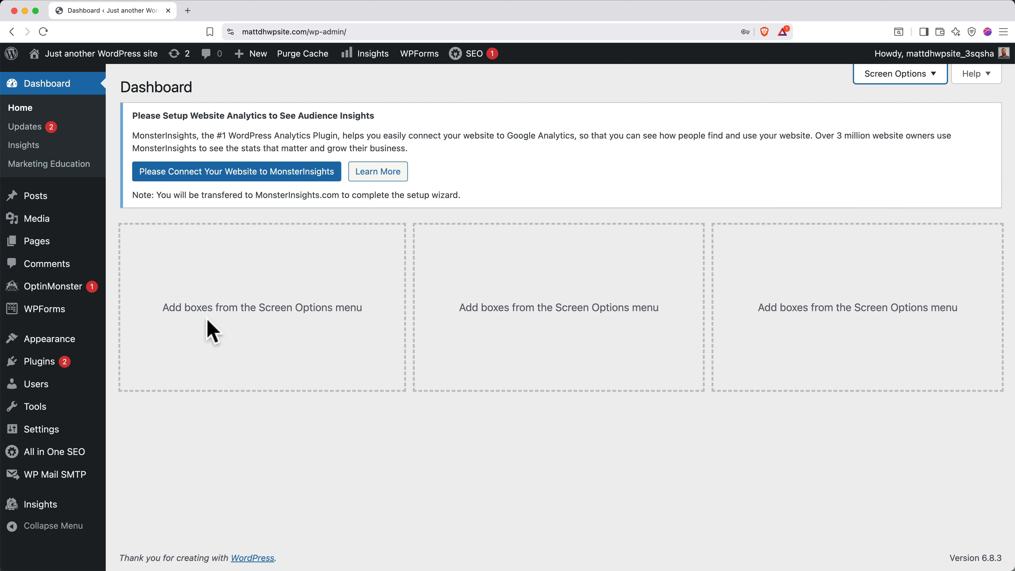
{"action": "left_click", "coordinate": [69, 366]}
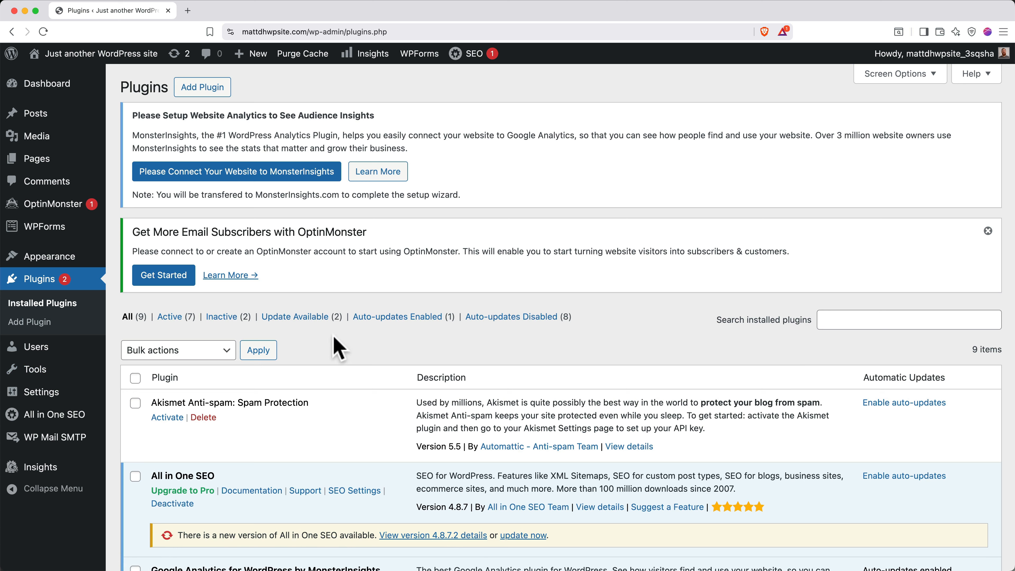
Dismiss the OptinMonster notice and bulk-deactivate all selected plugins, leaving one active.
{"action": "left_click", "coordinate": [986, 231]}
{"action": "scroll", "coordinate": [985, 230], "scroll_direction": "down", "scroll_amount": 5}
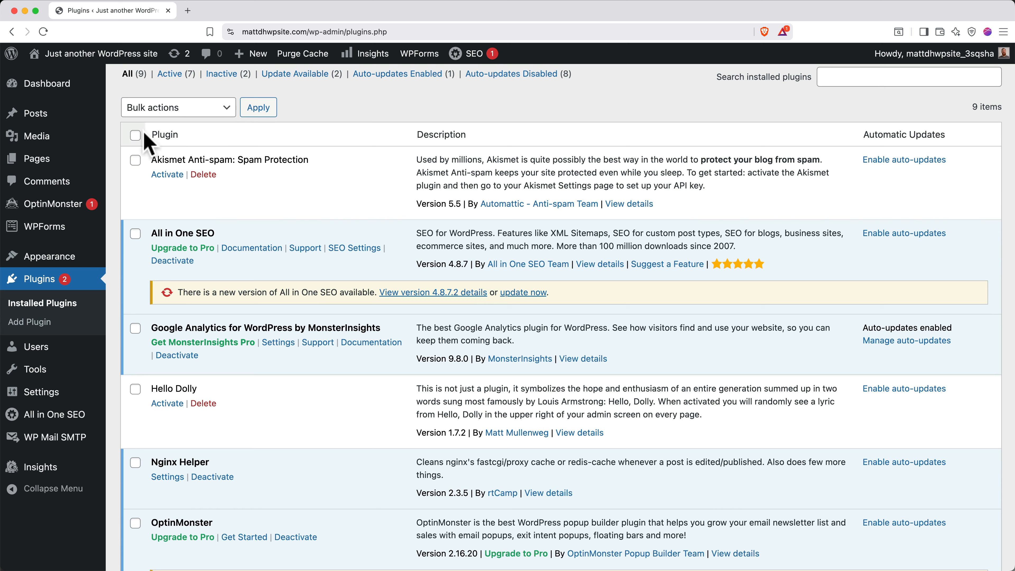
{"action": "left_click", "coordinate": [136, 135]}
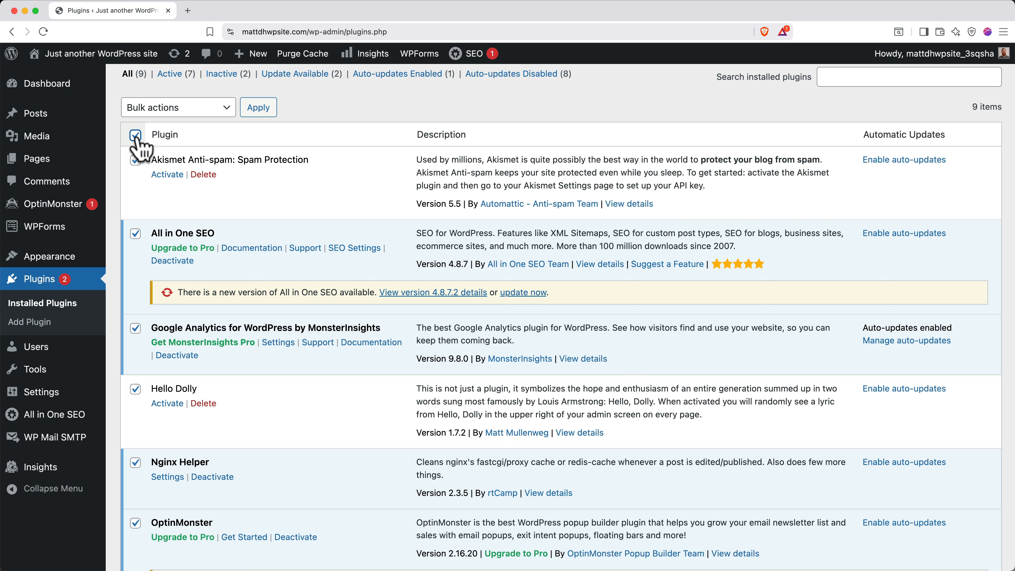
{"action": "left_click", "coordinate": [176, 107]}
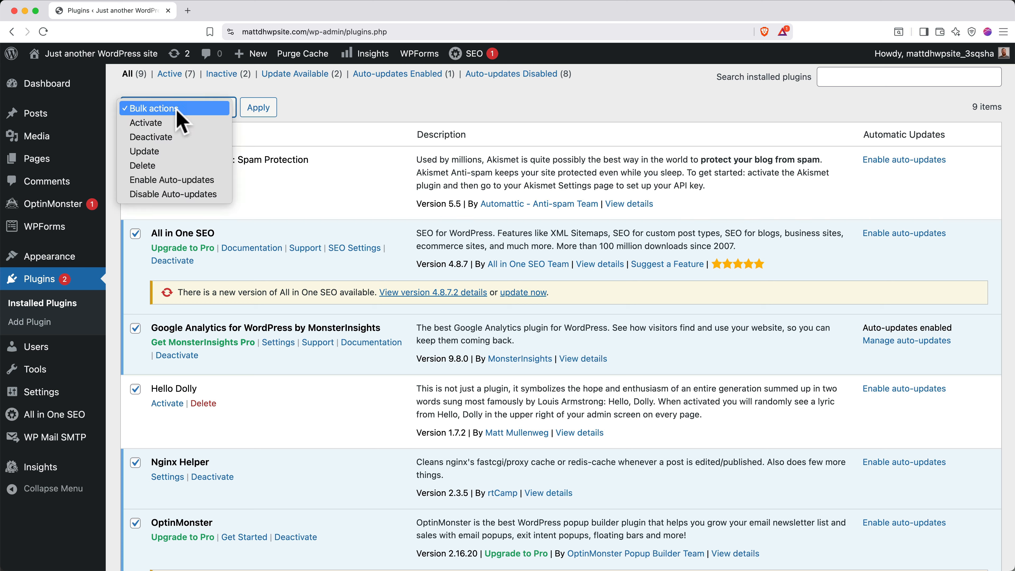
{"action": "left_click", "coordinate": [175, 137]}
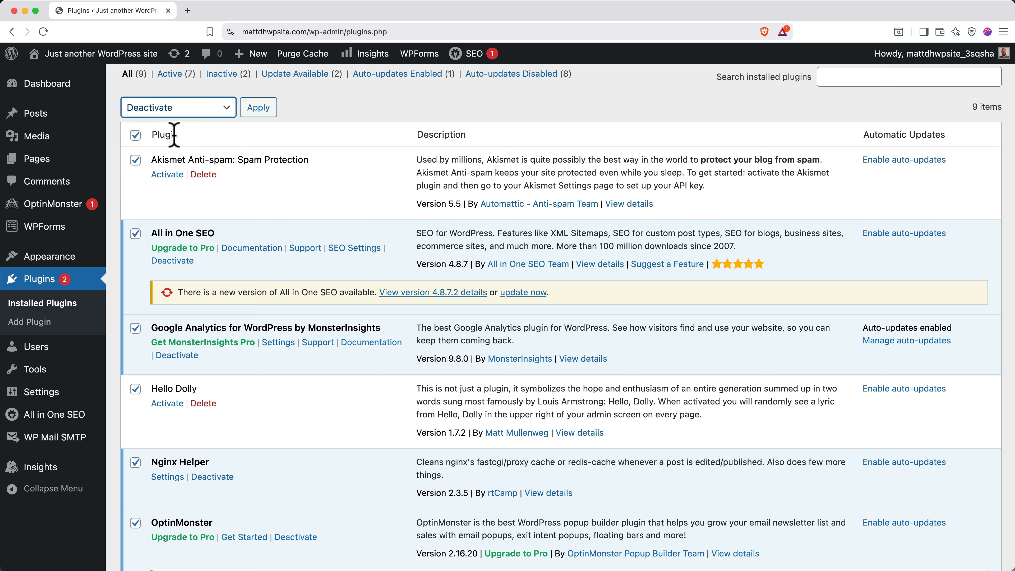
{"action": "left_click", "coordinate": [258, 114]}
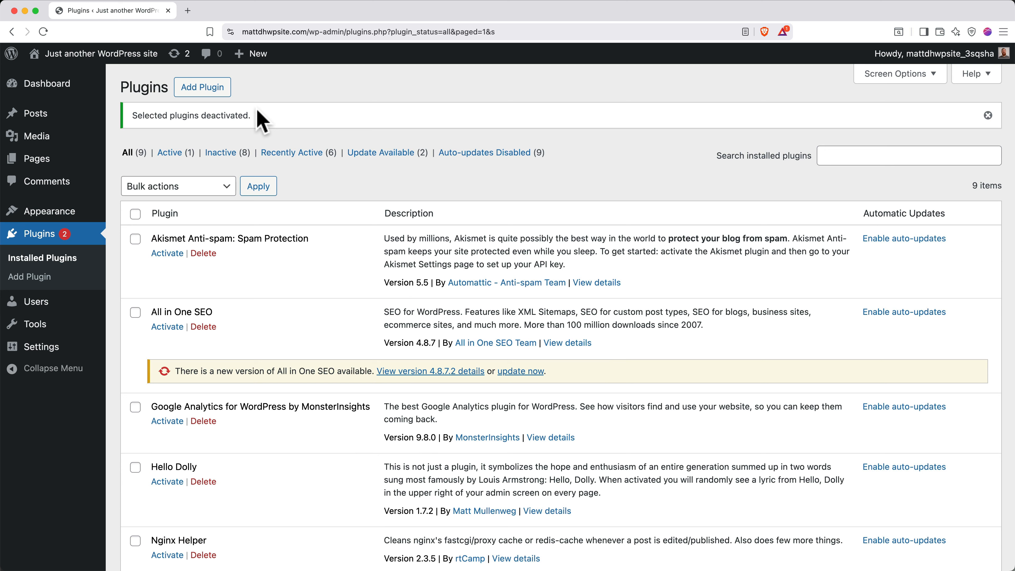
Search the WordPress theme directory for 'astra'.
{"action": "left_click", "coordinate": [62, 209]}
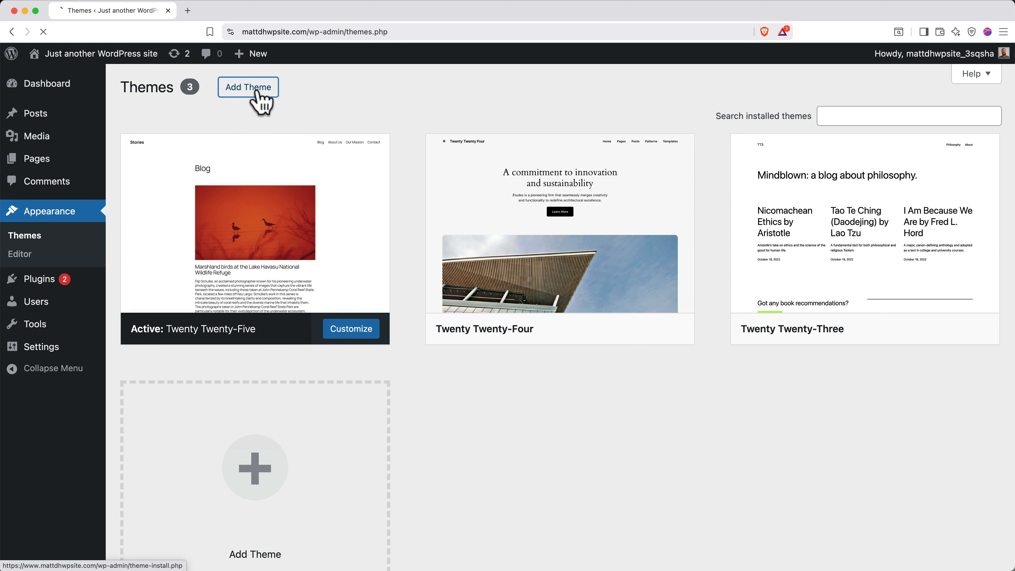
{"action": "left_click", "coordinate": [258, 94]}
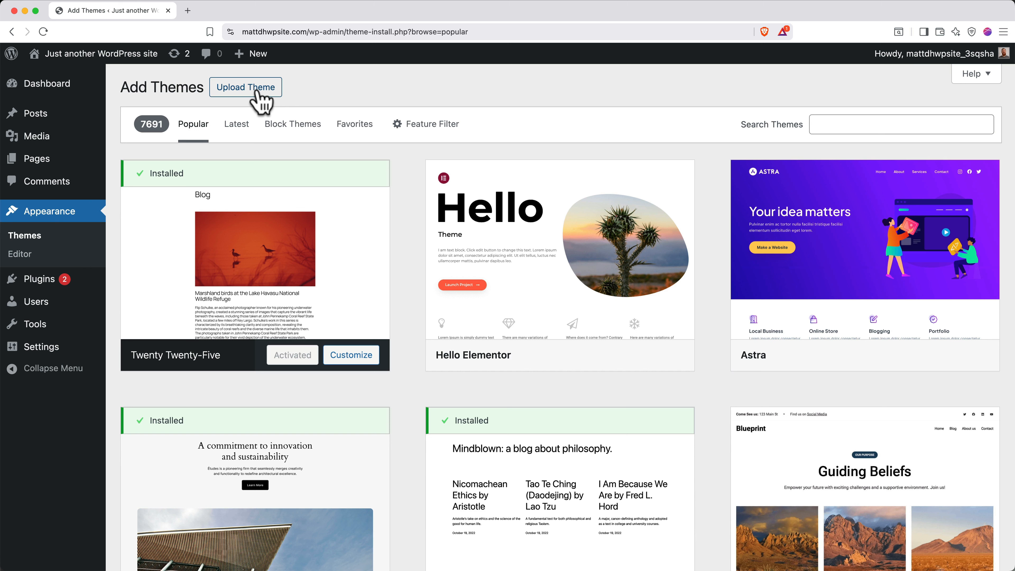
{"action": "left_click", "coordinate": [859, 128]}
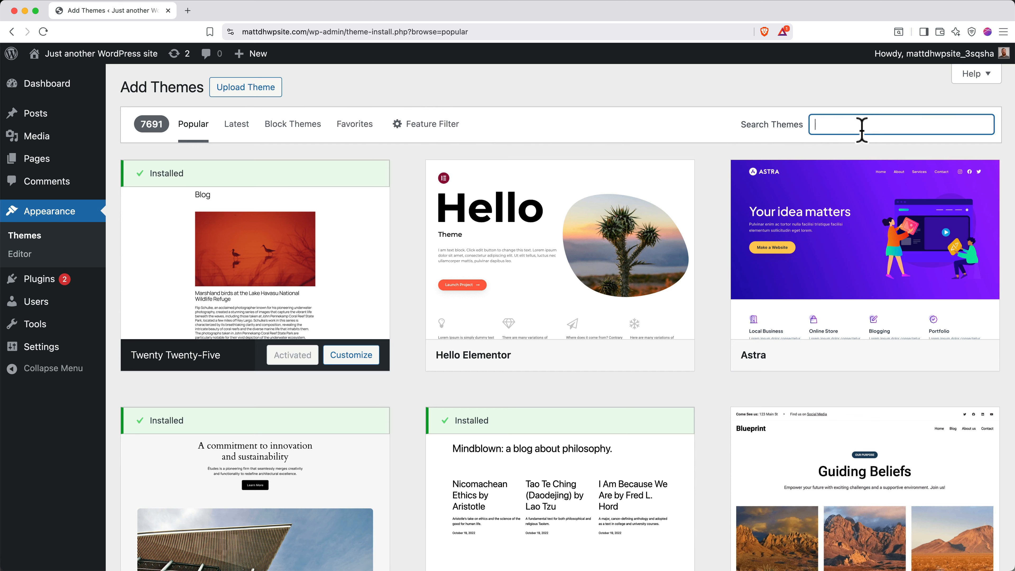
{"action": "type", "text": "astra"}
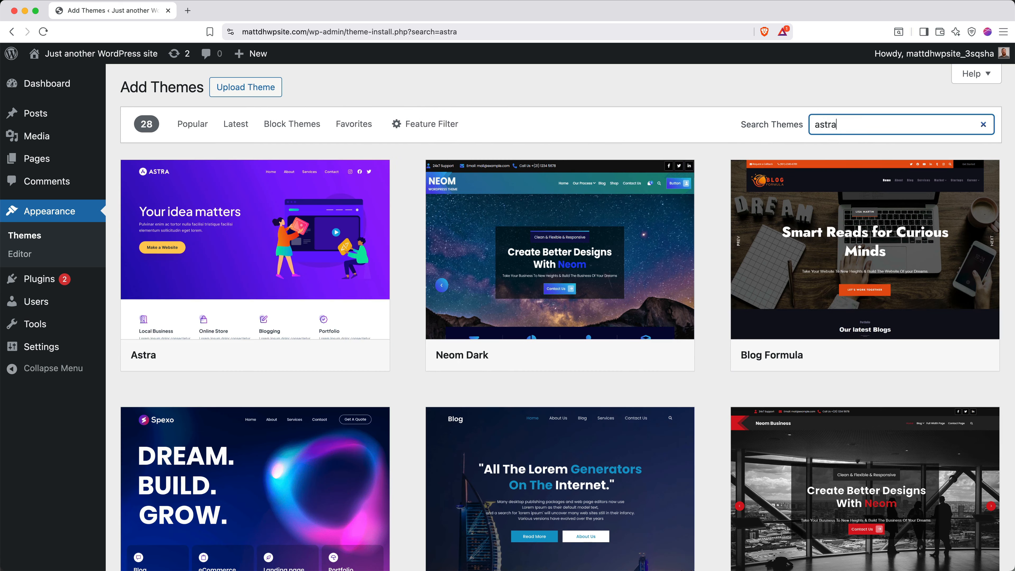
{"action": "mouse_move", "coordinate": [363, 238]}
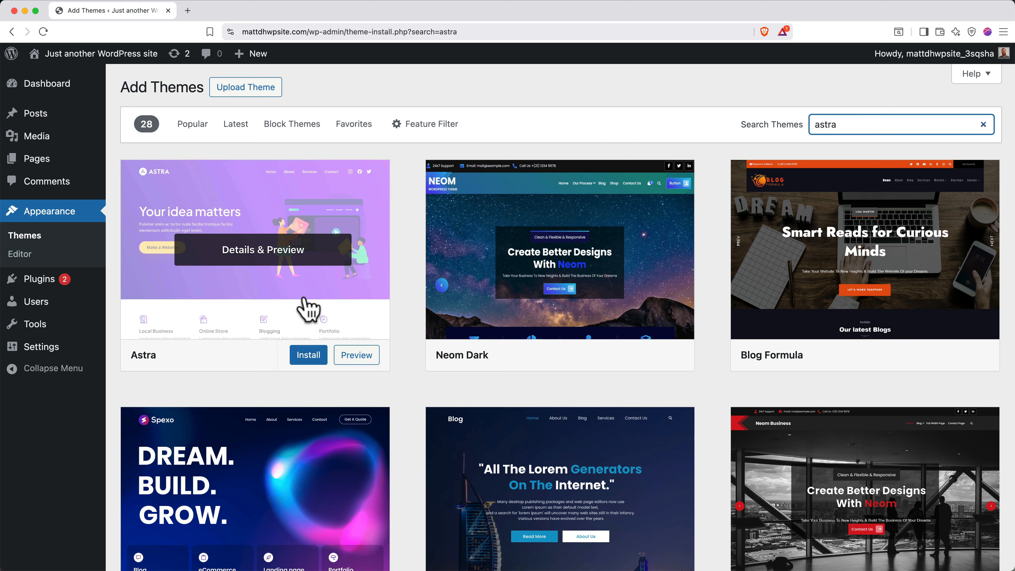
Install and activate Astra, then dismiss its welcome panel and activation notice.
{"action": "left_click", "coordinate": [308, 354]}
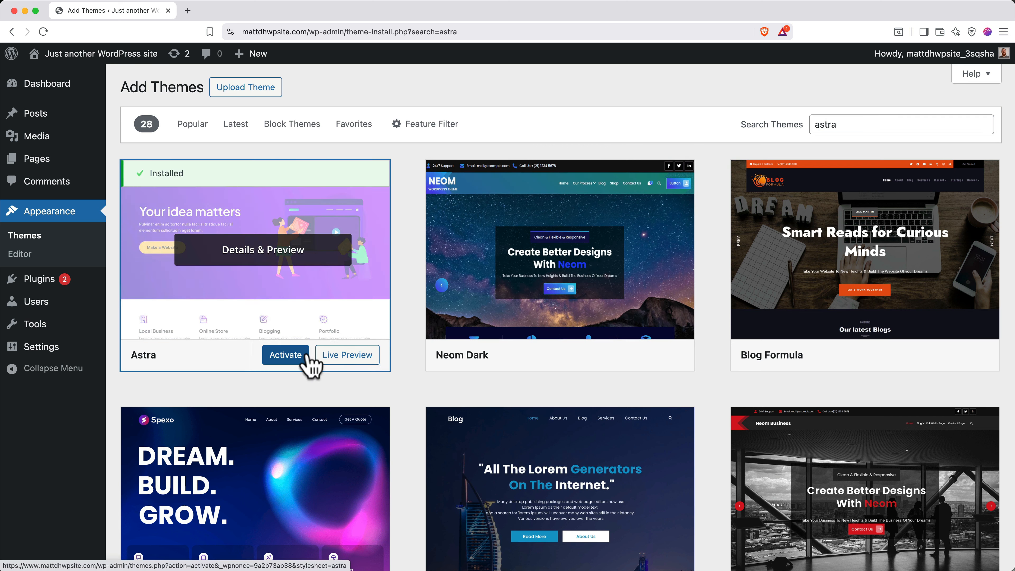
{"action": "left_click", "coordinate": [290, 358]}
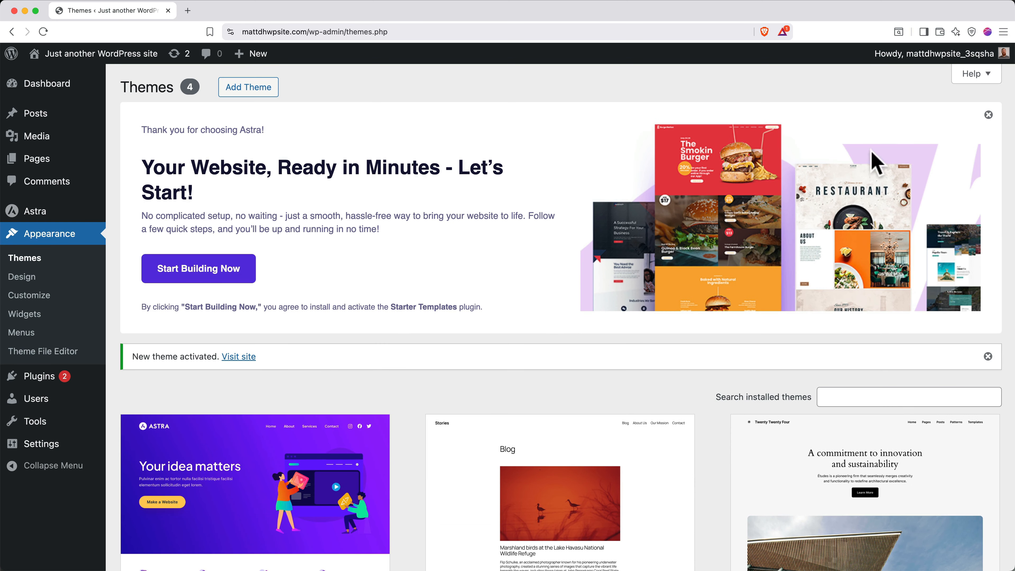
{"action": "left_click", "coordinate": [986, 122]}
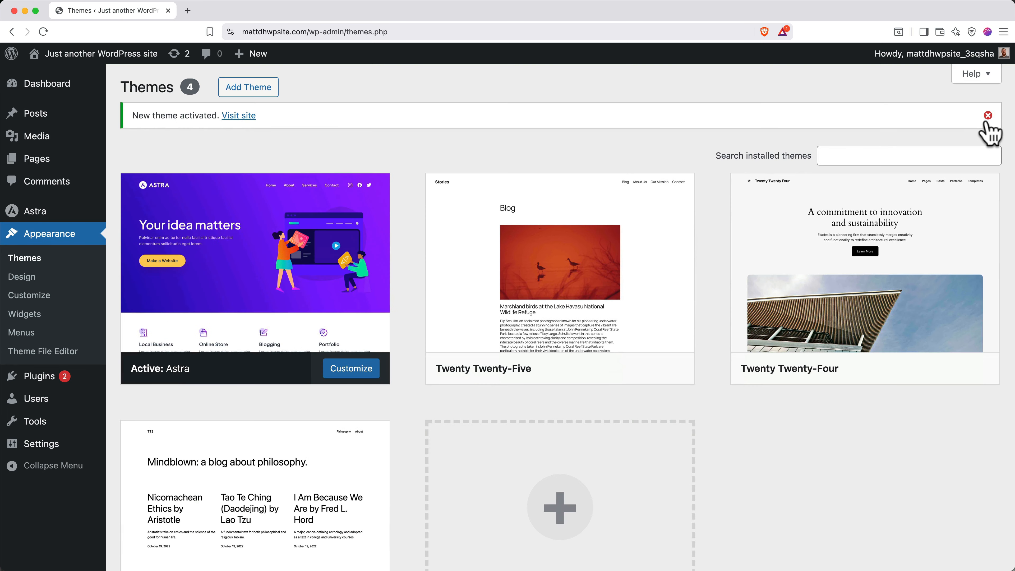
{"action": "left_click", "coordinate": [987, 116]}
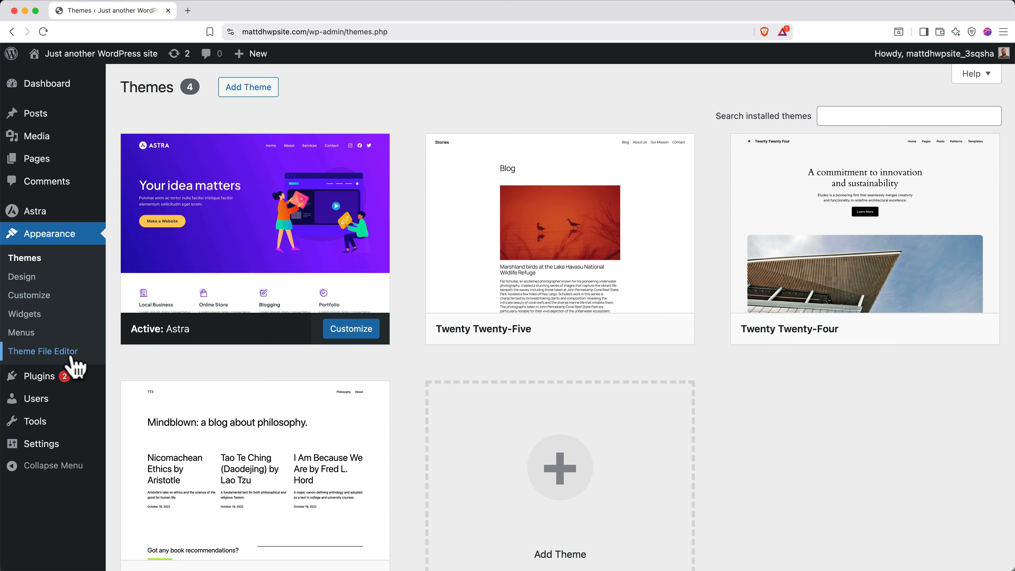
Search new plugins for 'starter templates', then install and activate Starter Templates.
{"action": "left_click", "coordinate": [61, 383]}
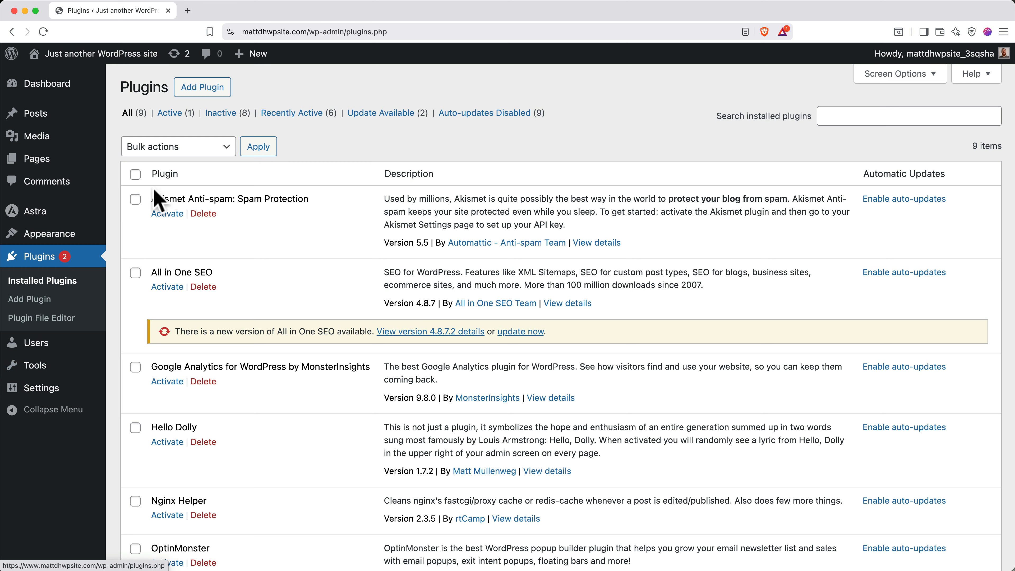
{"action": "left_click", "coordinate": [204, 92]}
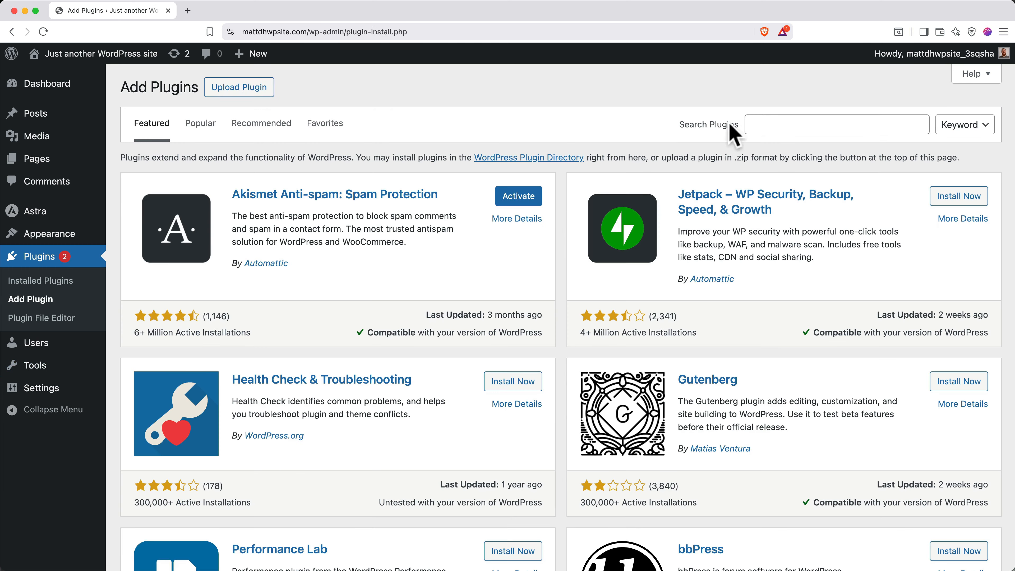
{"action": "left_click", "coordinate": [773, 127]}
{"action": "type", "text": "starter templates"}
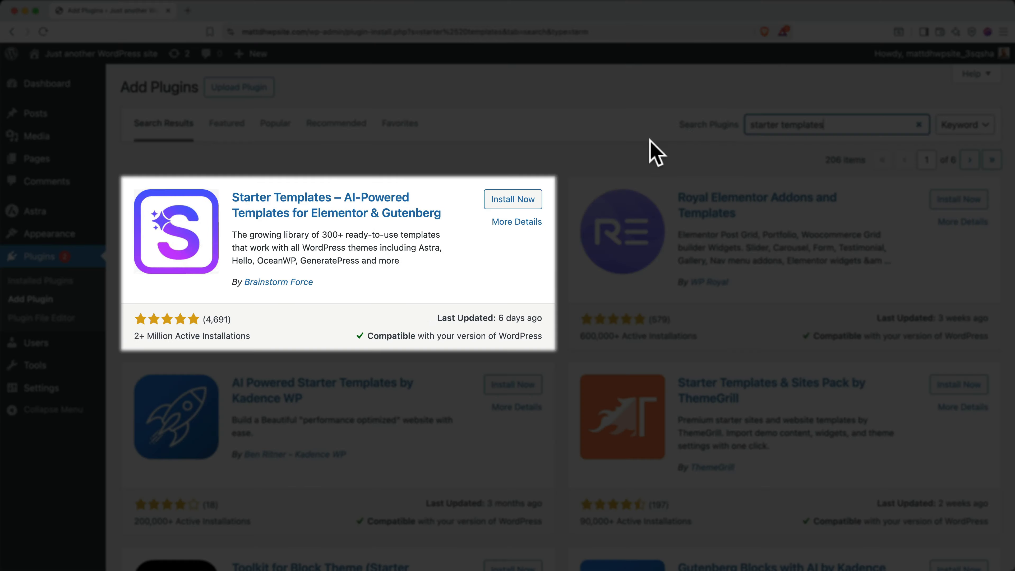
{"action": "left_click", "coordinate": [510, 199]}
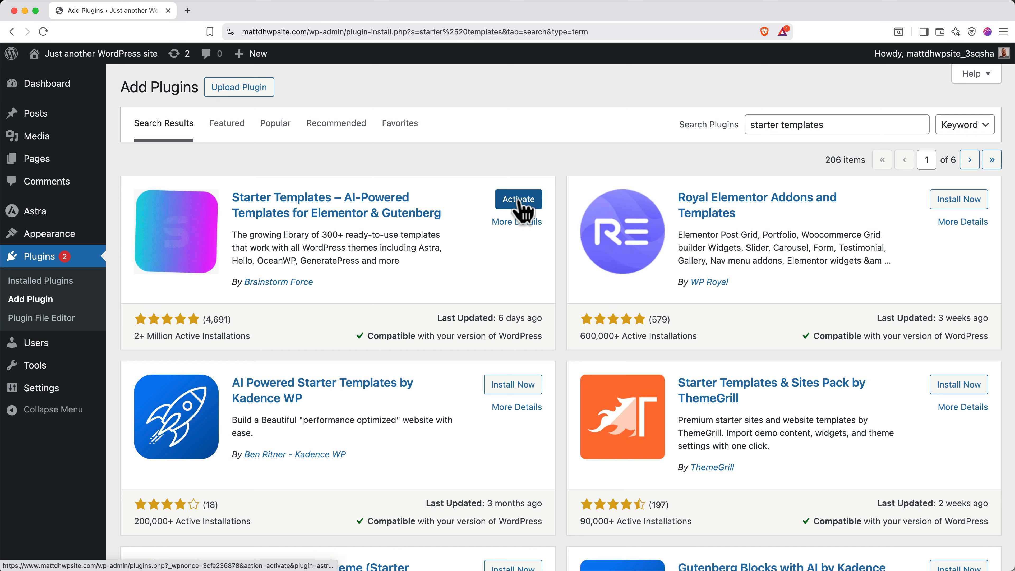
{"action": "left_click", "coordinate": [519, 202]}
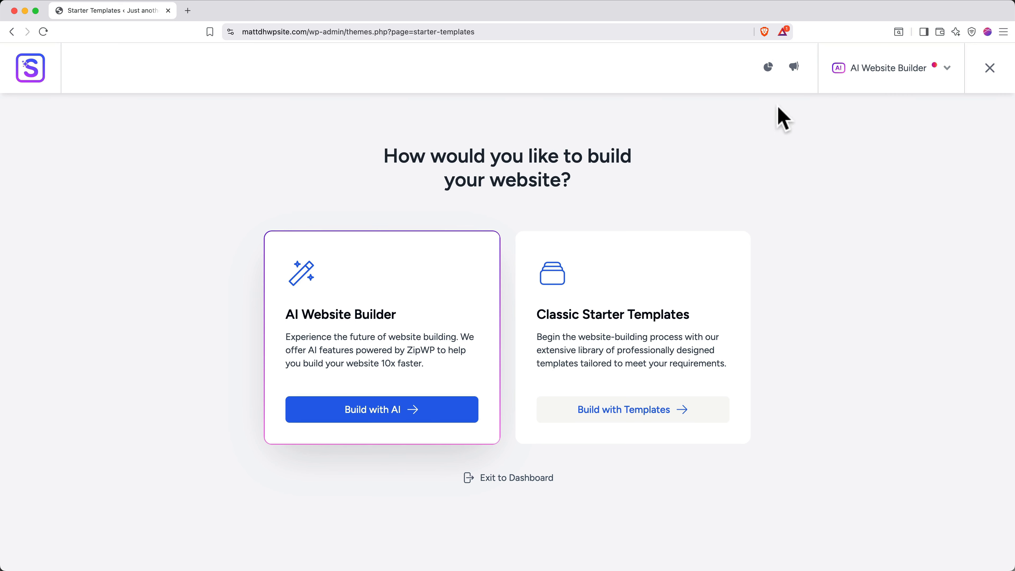
{"action": "left_click", "coordinate": [876, 75]}
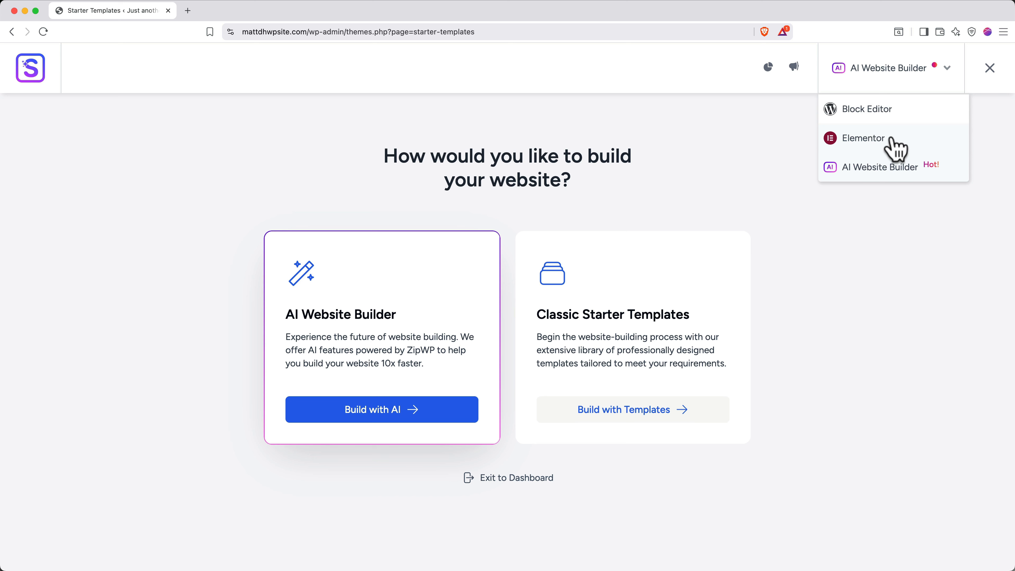
{"action": "left_click", "coordinate": [869, 70]}
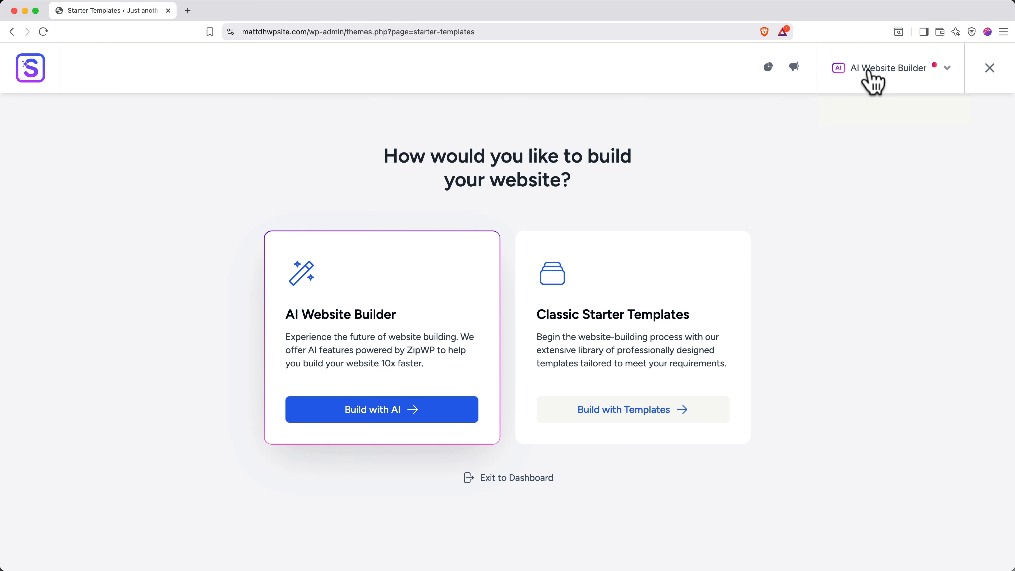
{"action": "left_click", "coordinate": [488, 478]}
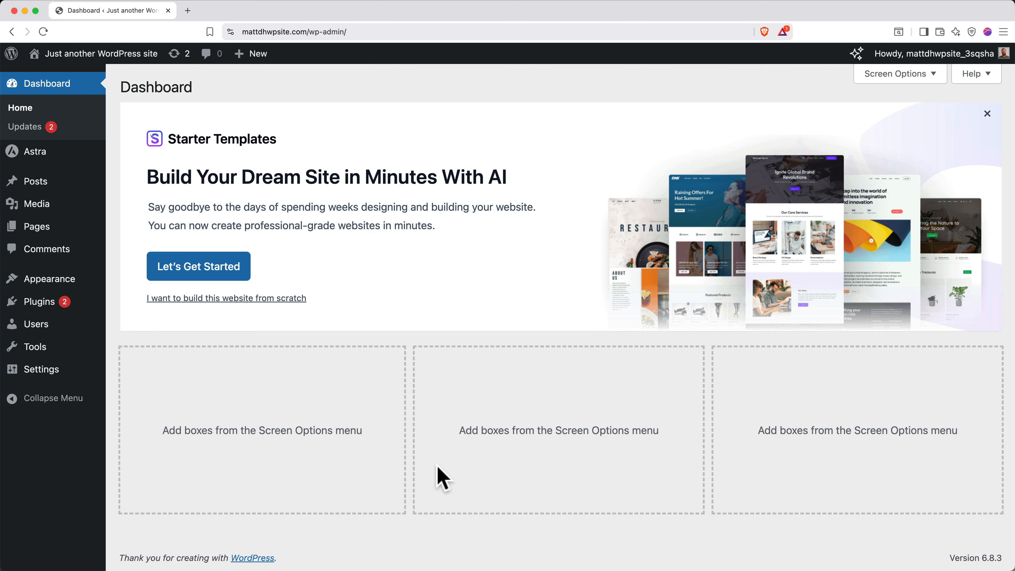
{"action": "left_click", "coordinate": [51, 376]}
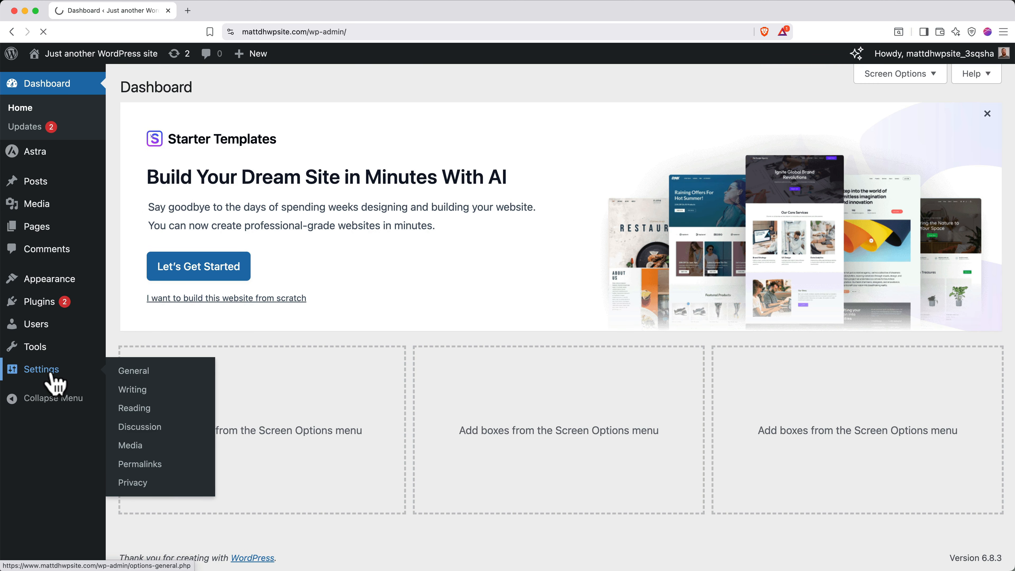
{"action": "scroll", "coordinate": [181, 420], "scroll_direction": "down", "scroll_amount": 15}
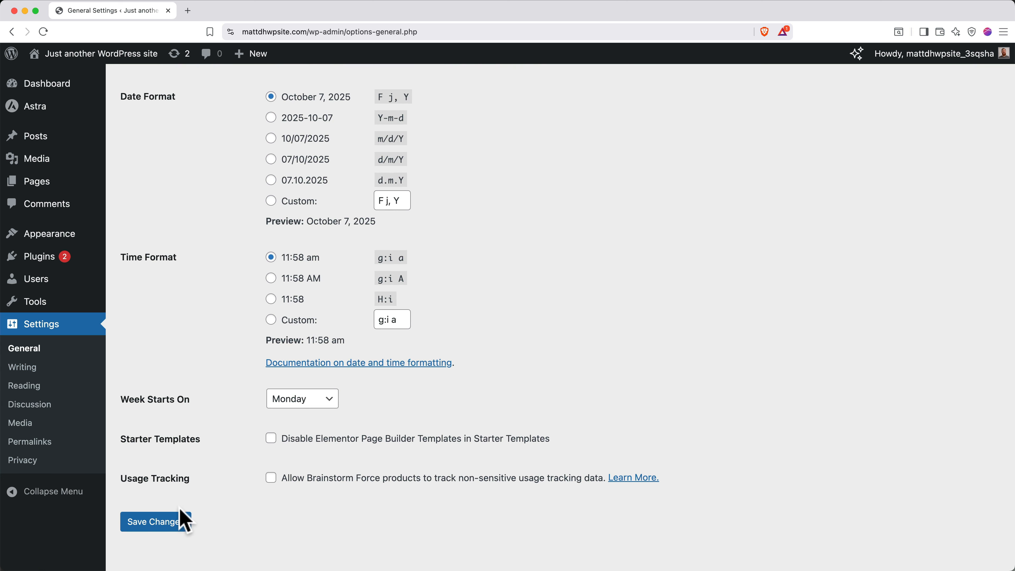
{"action": "left_click", "coordinate": [179, 520]}
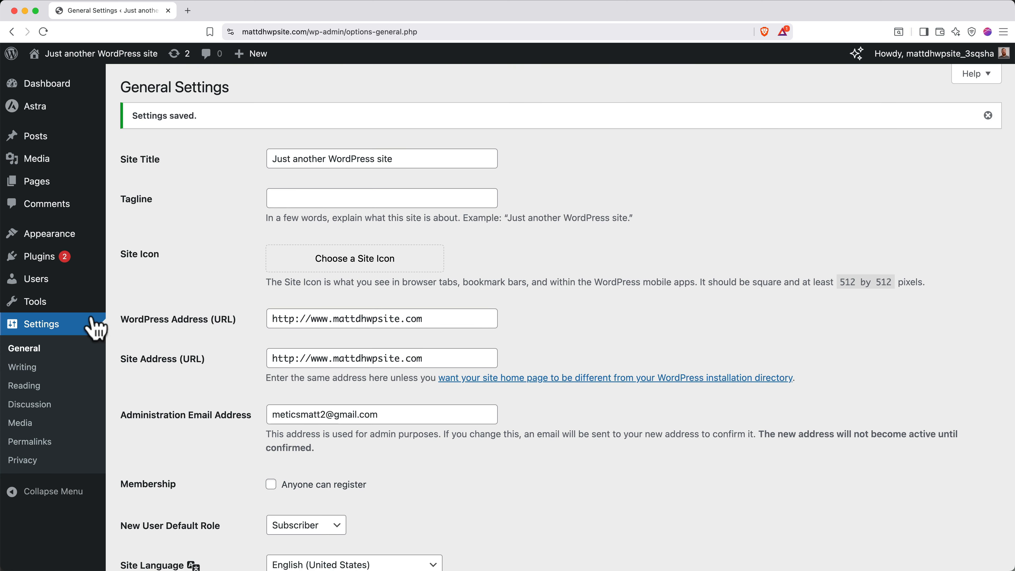
{"action": "left_click", "coordinate": [44, 258]}
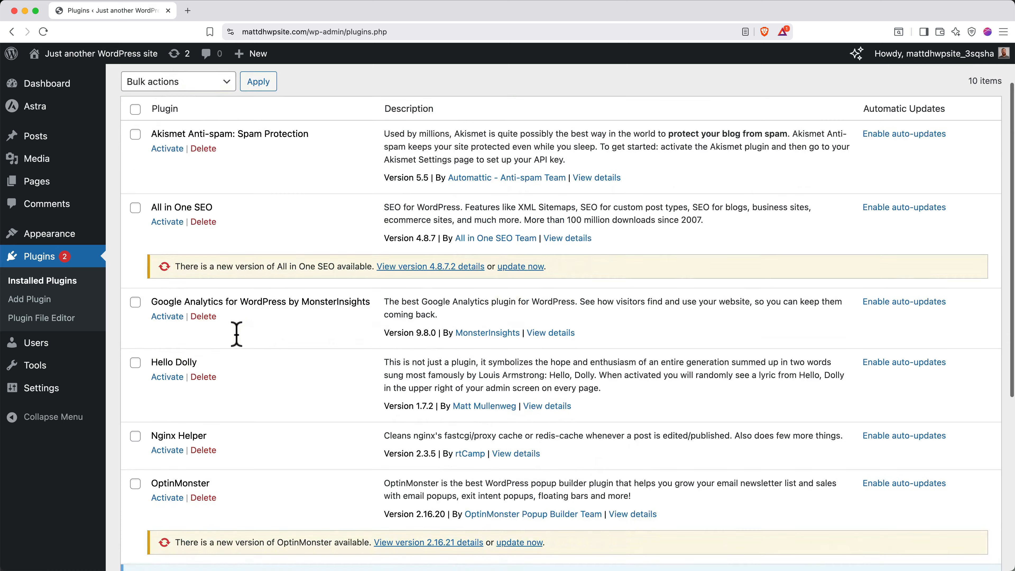
{"action": "scroll", "coordinate": [237, 334], "scroll_direction": "down", "scroll_amount": 7}
Restart Starter Templates setup and choose Elementor as the page builder.
{"action": "left_click", "coordinate": [178, 370]}
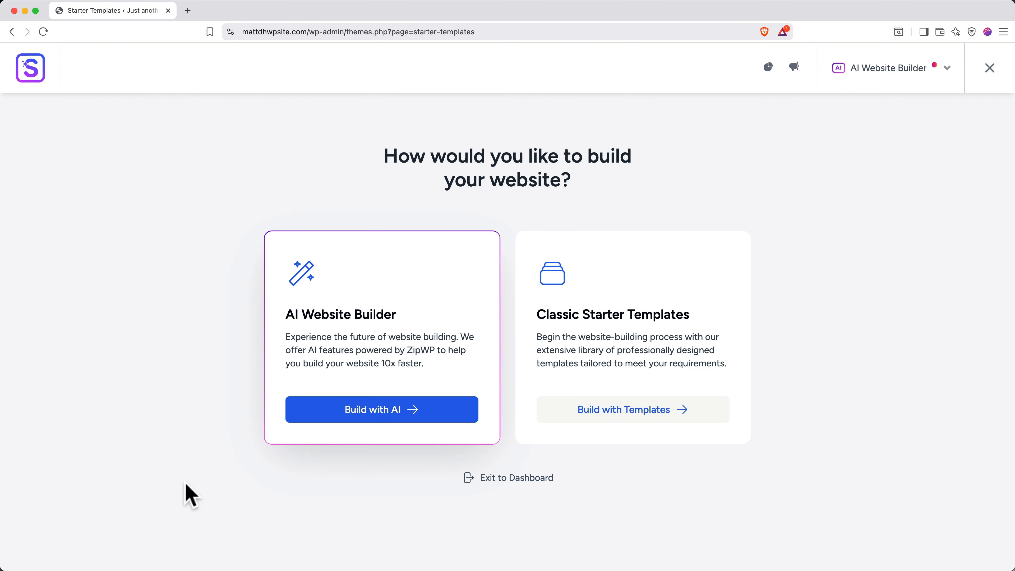
{"action": "left_click", "coordinate": [871, 79]}
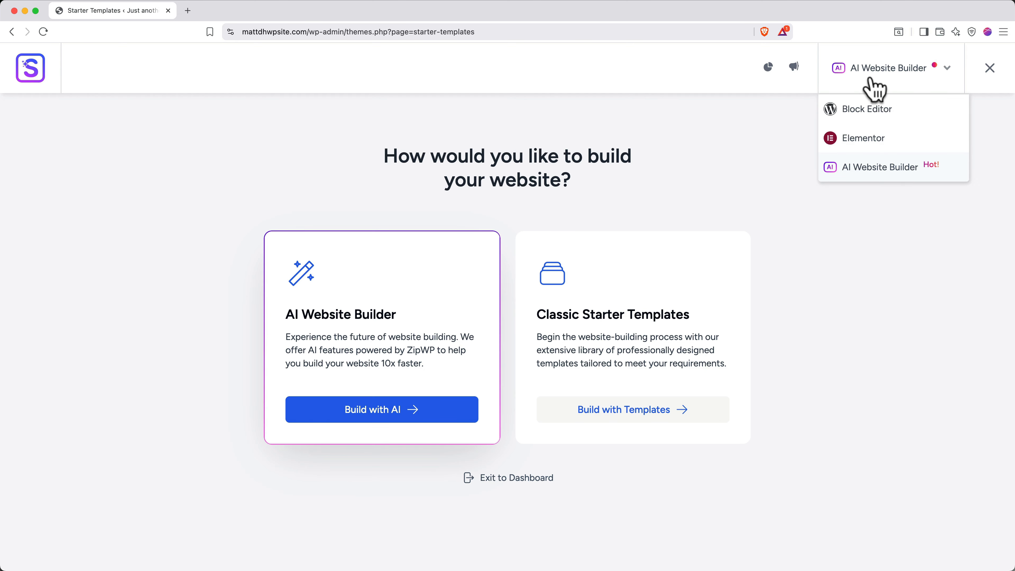
{"action": "left_click", "coordinate": [875, 140]}
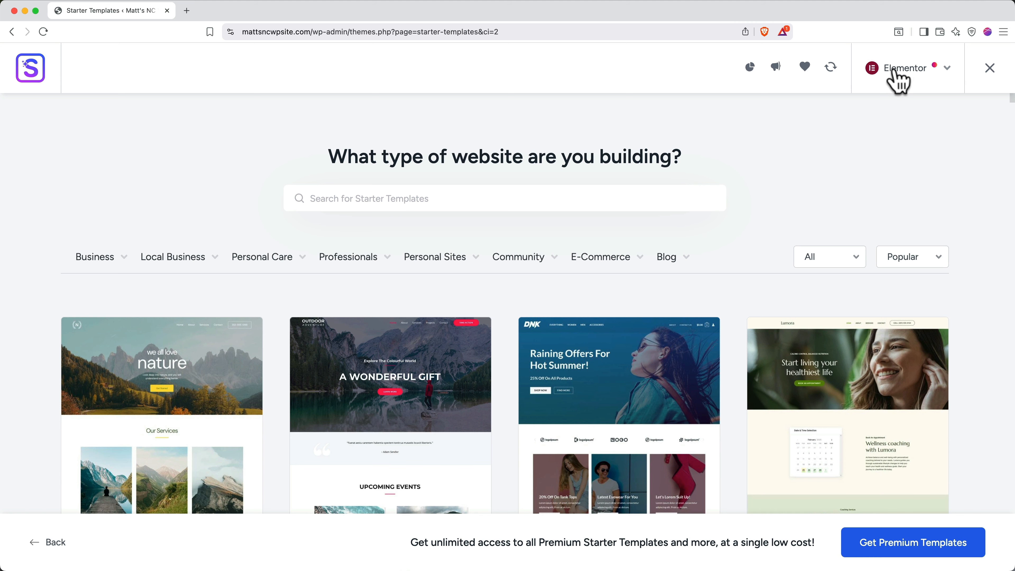
Scroll through the Elementor template gallery and back to the Love Nature card.
{"action": "scroll", "coordinate": [756, 308], "scroll_direction": "down", "scroll_amount": 5}
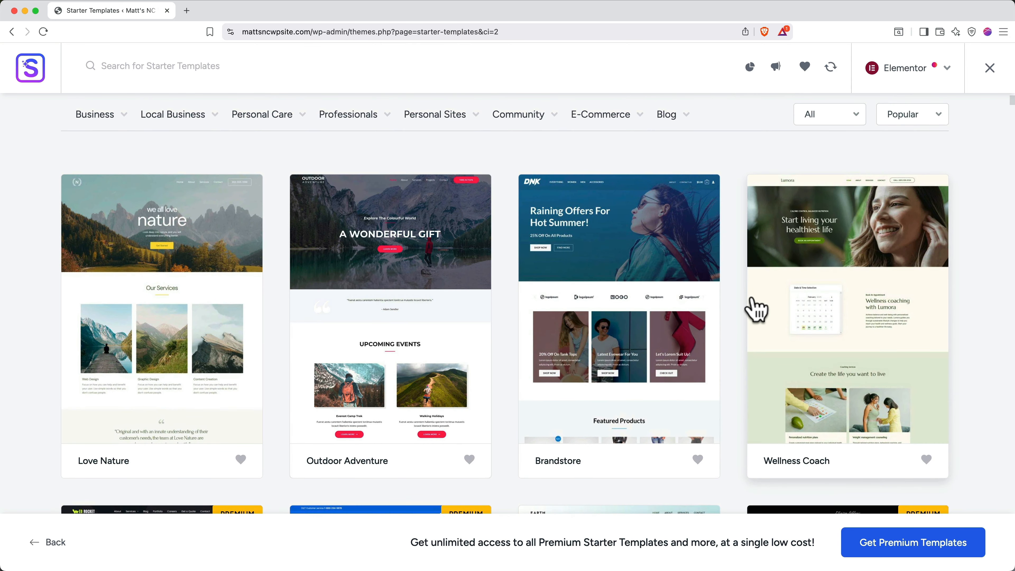
{"action": "scroll", "coordinate": [737, 308], "scroll_direction": "down", "scroll_amount": 8}
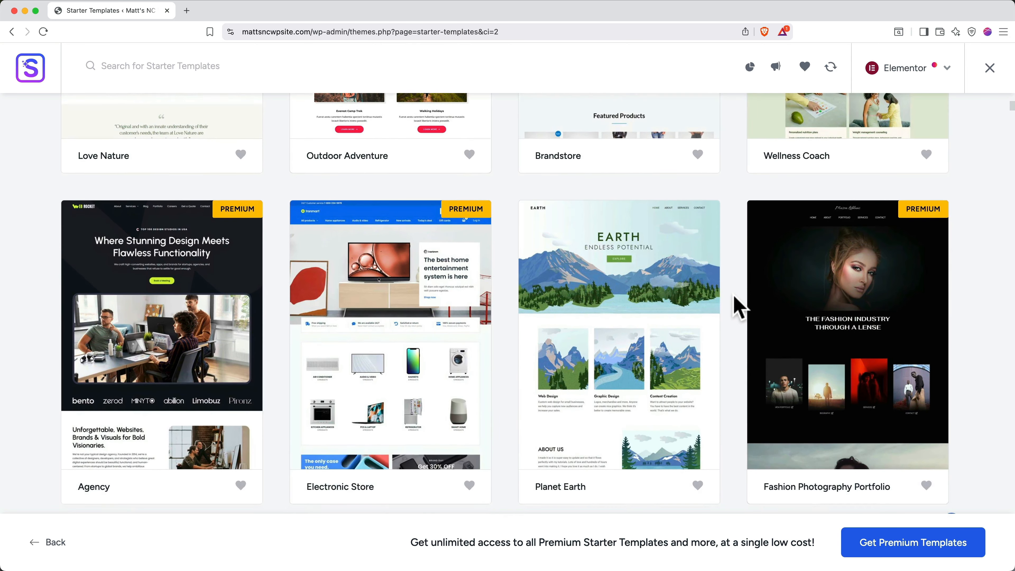
{"action": "scroll", "coordinate": [735, 305], "scroll_direction": "up", "scroll_amount": 5}
{"action": "scroll", "coordinate": [737, 308], "scroll_direction": "up", "scroll_amount": 4}
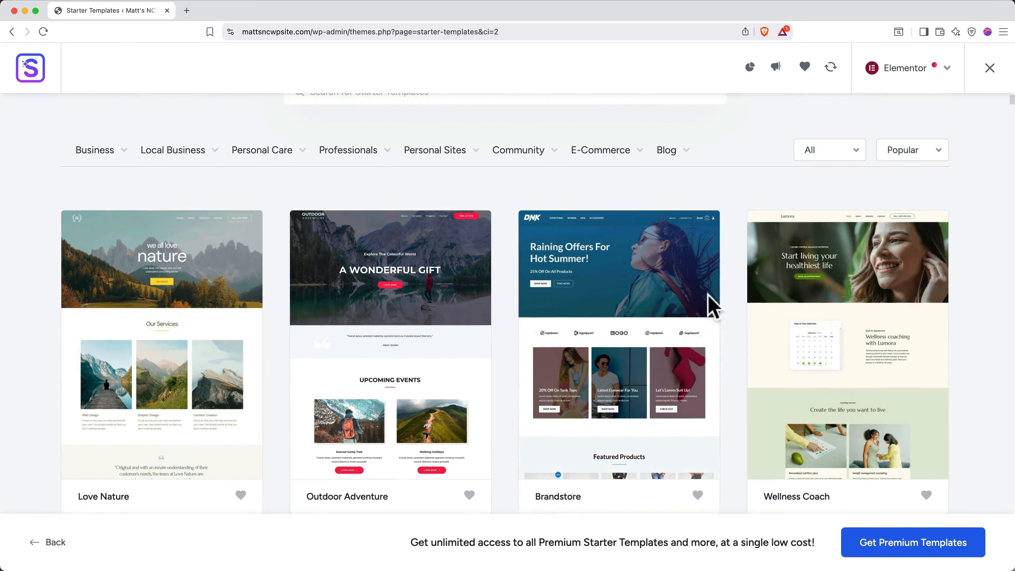
{"action": "mouse_move", "coordinate": [380, 164]}
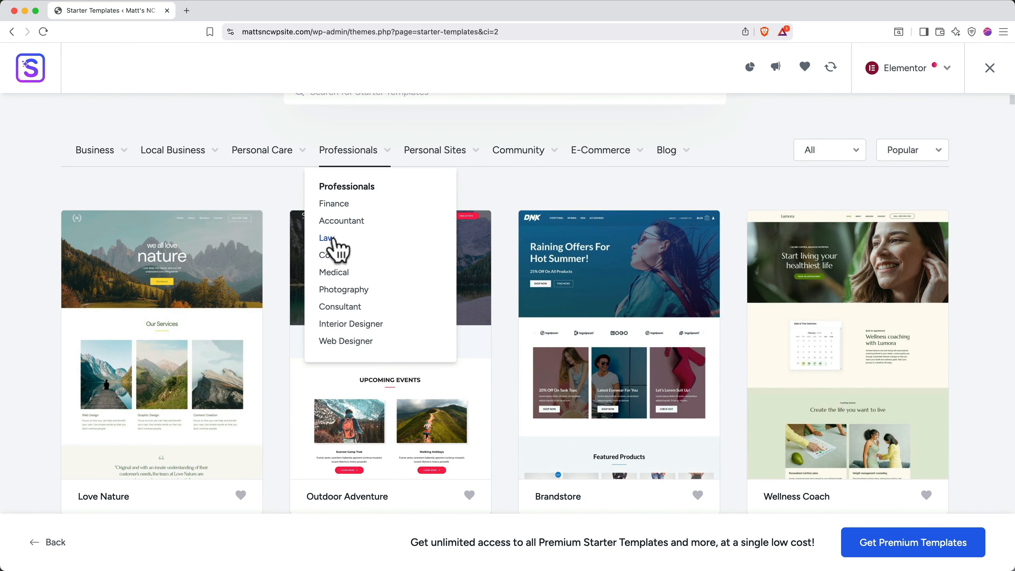
{"action": "scroll", "coordinate": [278, 200], "scroll_direction": "down", "scroll_amount": 3}
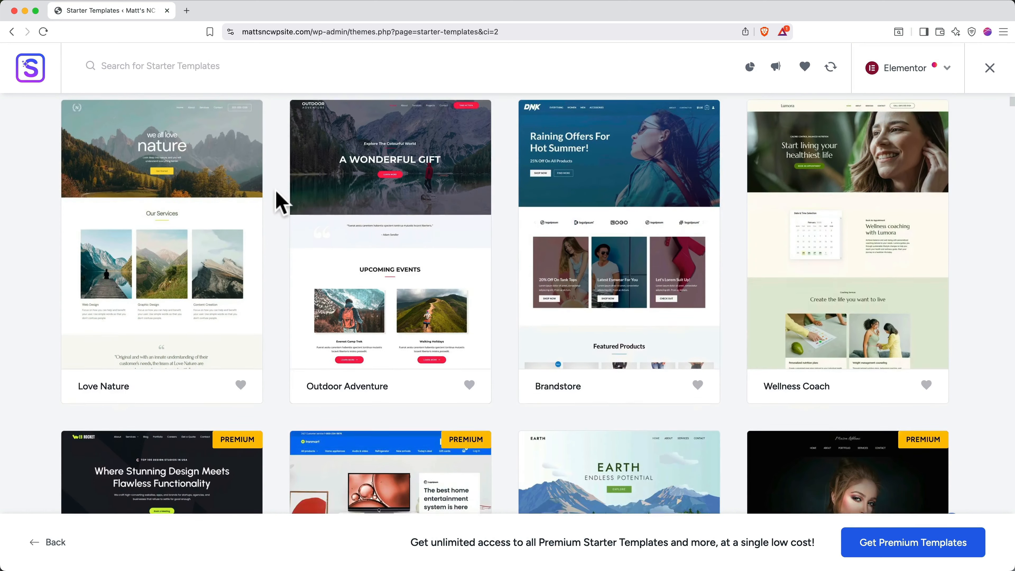
{"action": "scroll", "coordinate": [279, 199], "scroll_direction": "down", "scroll_amount": 6}
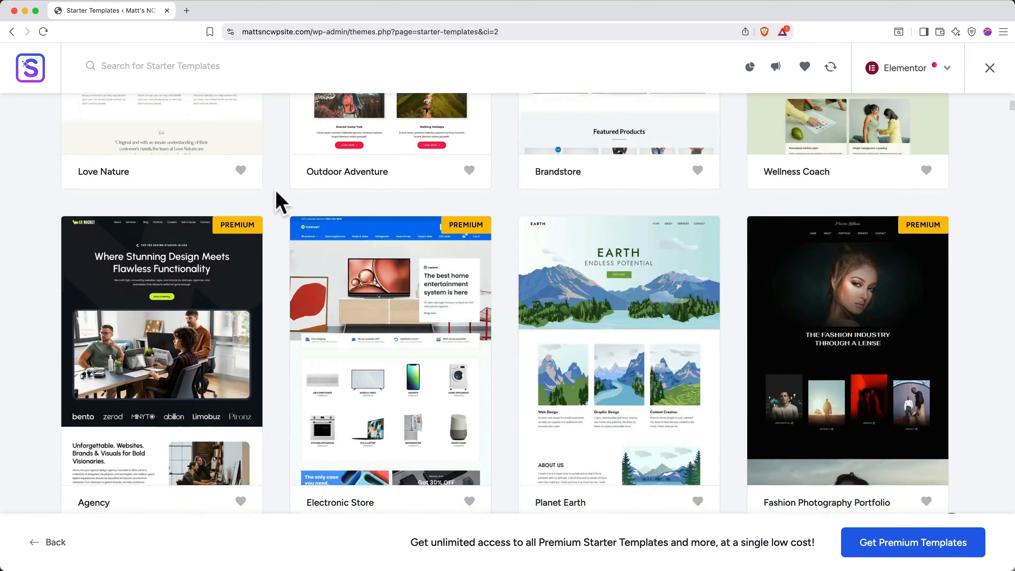
{"action": "scroll", "coordinate": [276, 192], "scroll_direction": "down", "scroll_amount": 1}
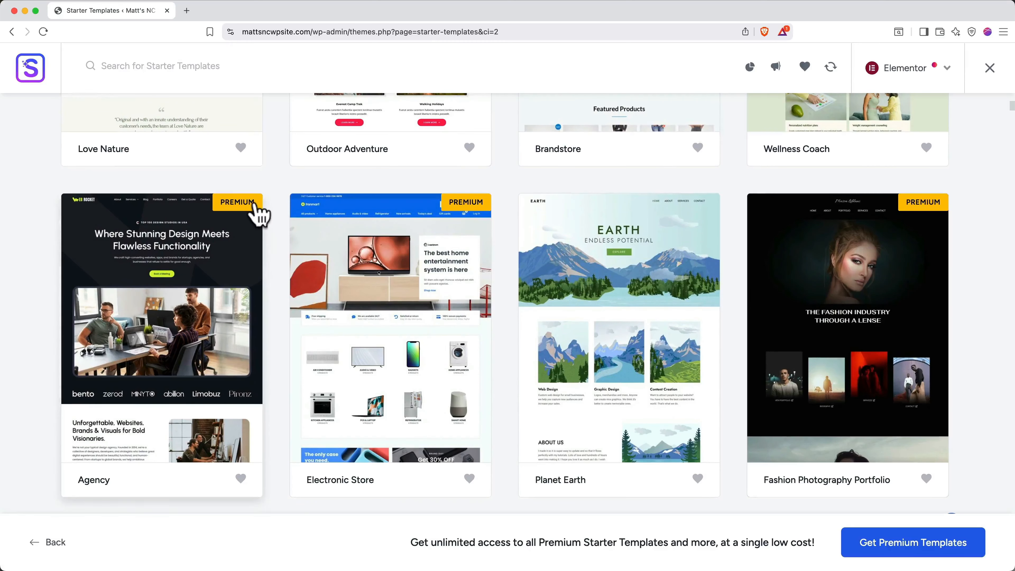
{"action": "scroll", "coordinate": [259, 216], "scroll_direction": "up", "scroll_amount": 7}
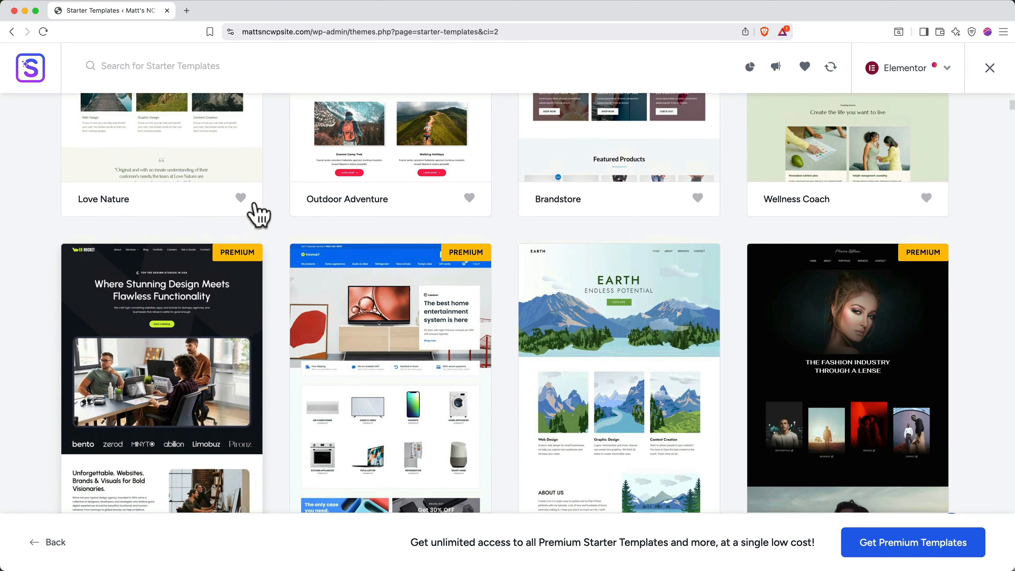
{"action": "scroll", "coordinate": [259, 216], "scroll_direction": "up", "scroll_amount": 1}
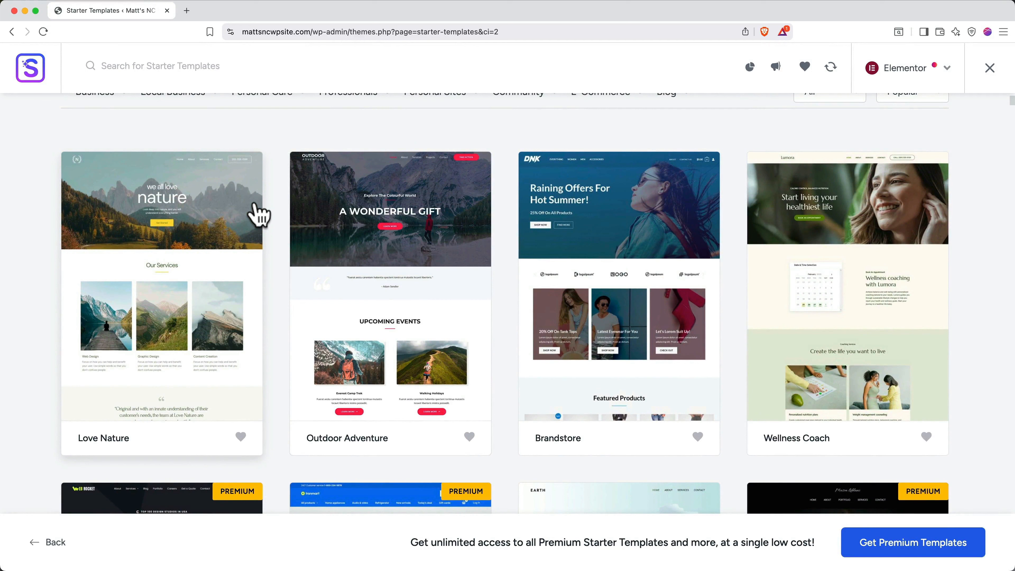
Open the Love Nature template, try several font pairs, and pick IBM Plex Serif & Inter.
{"action": "left_click", "coordinate": [168, 252]}
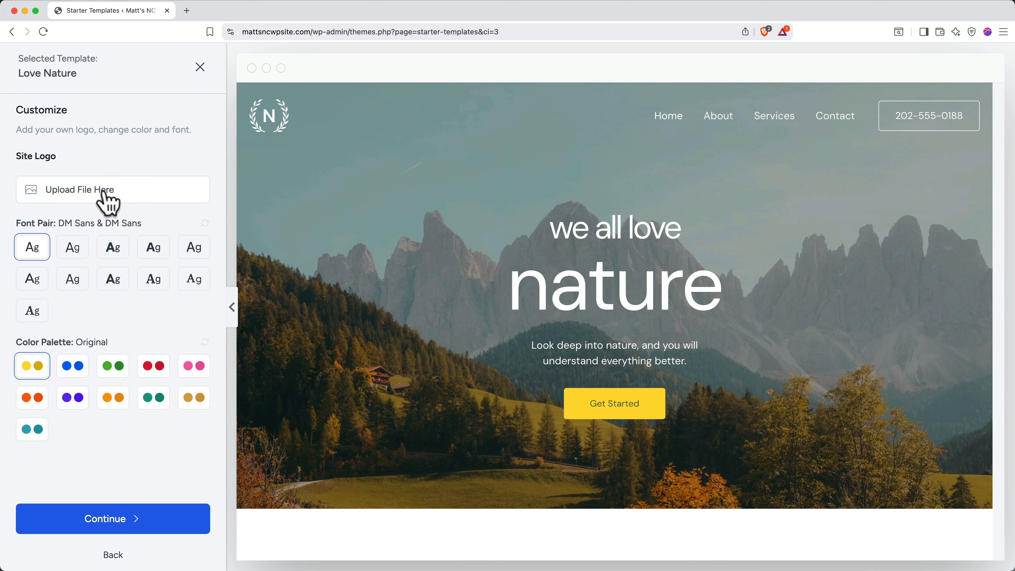
{"action": "left_click", "coordinate": [74, 251]}
{"action": "left_click", "coordinate": [112, 256]}
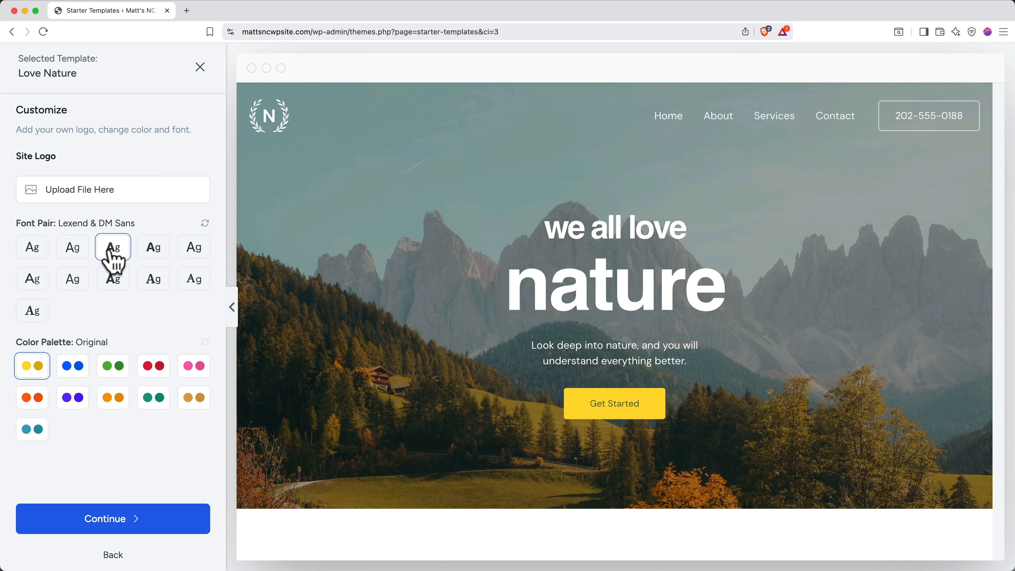
{"action": "left_click", "coordinate": [150, 256]}
{"action": "left_click", "coordinate": [195, 257]}
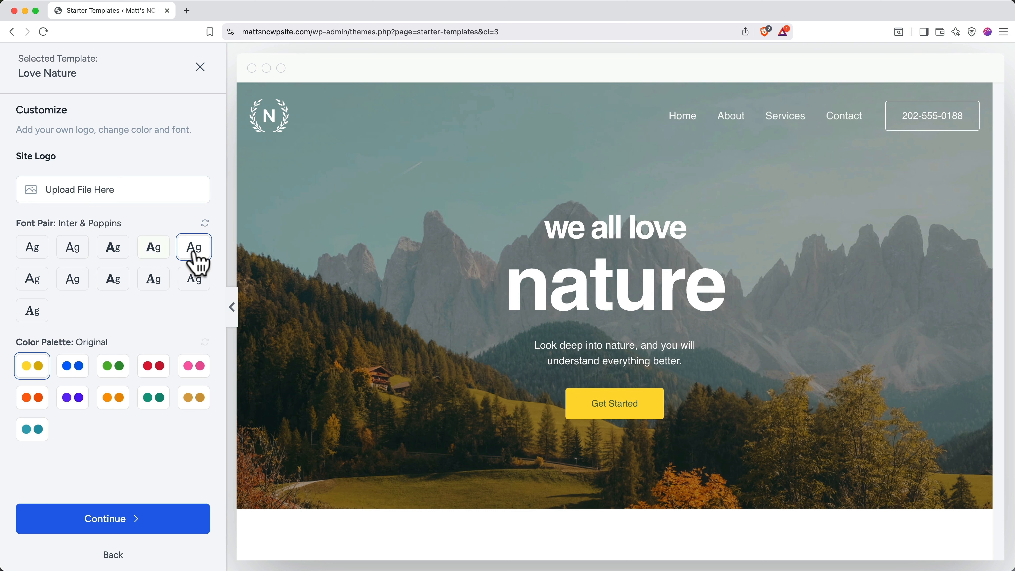
{"action": "left_click", "coordinate": [164, 288]}
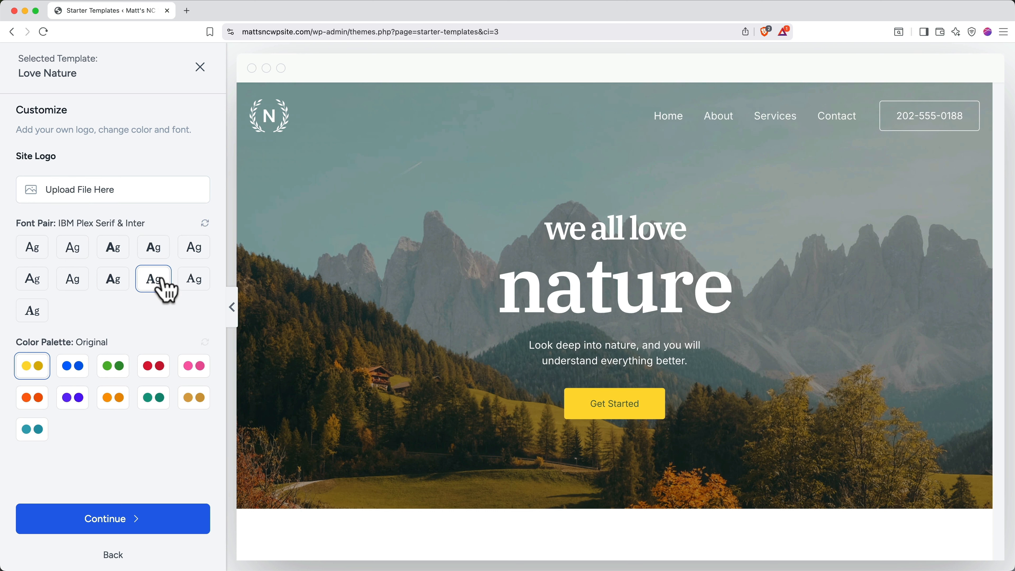
Preview several palettes, choose the gold Style 9 palette, and continue to feature selection.
{"action": "left_click", "coordinate": [74, 365]}
{"action": "left_click", "coordinate": [113, 371]}
{"action": "left_click", "coordinate": [152, 370]}
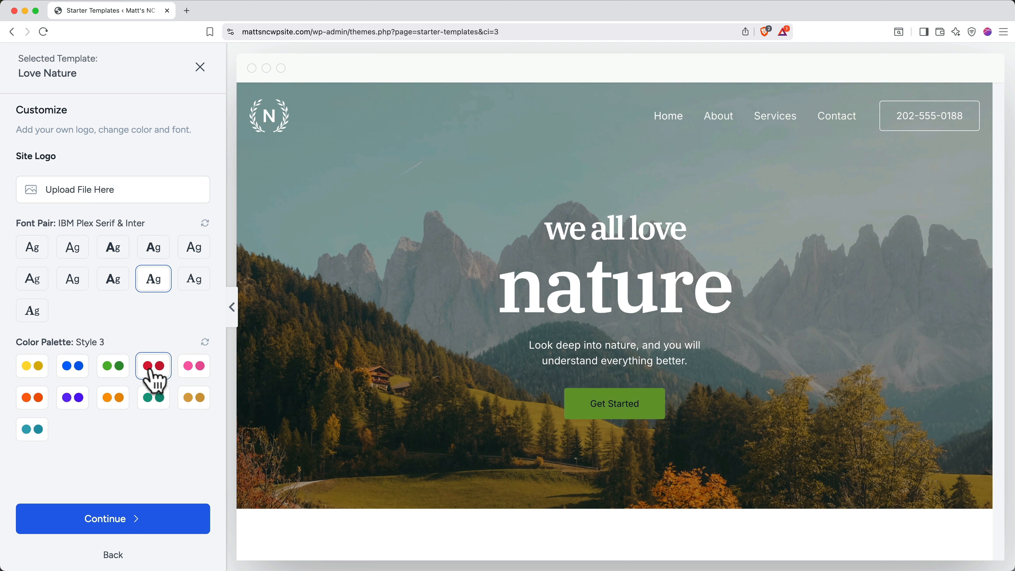
{"action": "left_click", "coordinate": [196, 373]}
{"action": "left_click", "coordinate": [200, 402]}
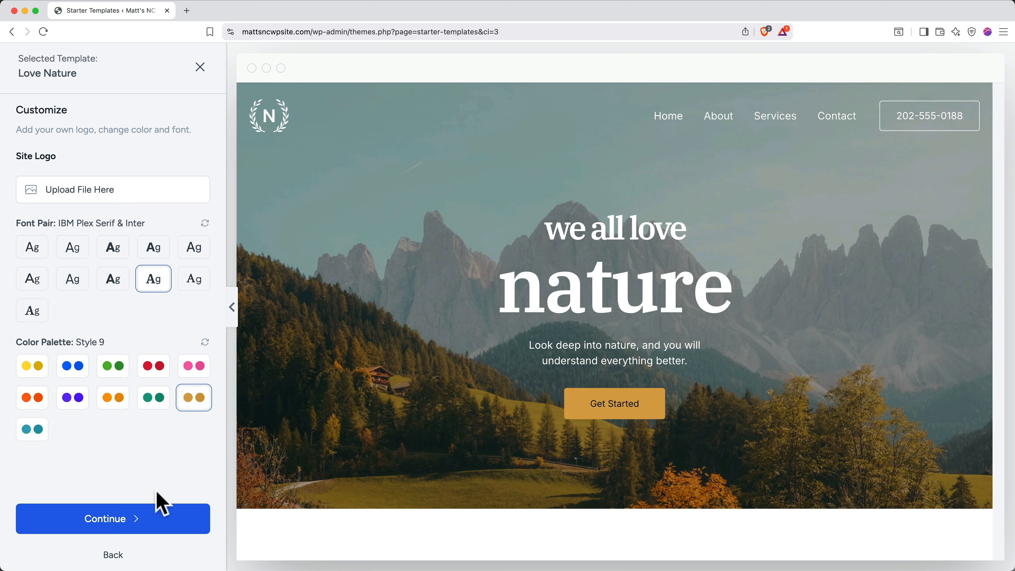
{"action": "left_click", "coordinate": [149, 524]}
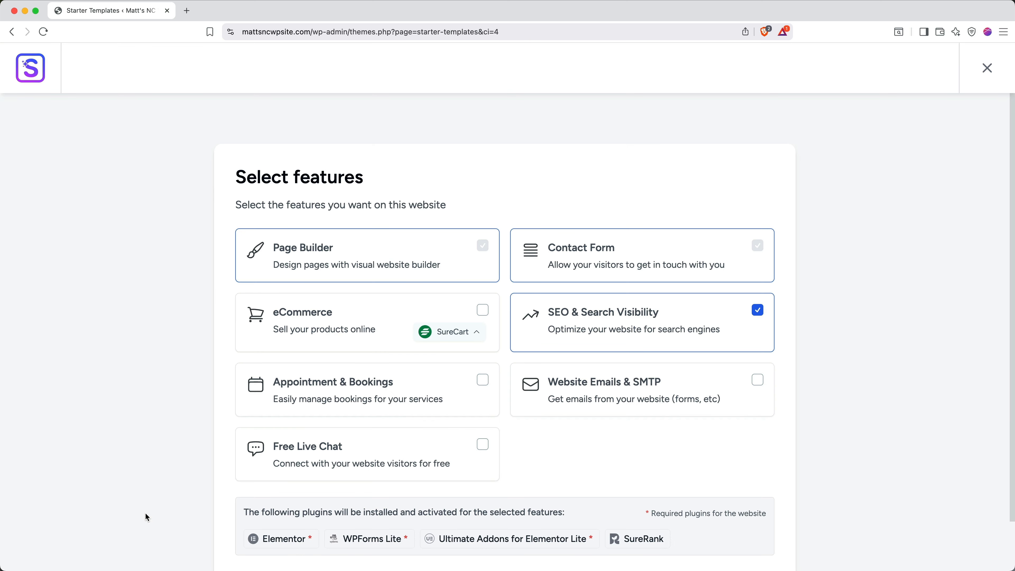
Skip extra features, acknowledge the settings overwrite, and build the Love Nature site.
{"action": "scroll", "coordinate": [146, 513], "scroll_direction": "down", "scroll_amount": 3}
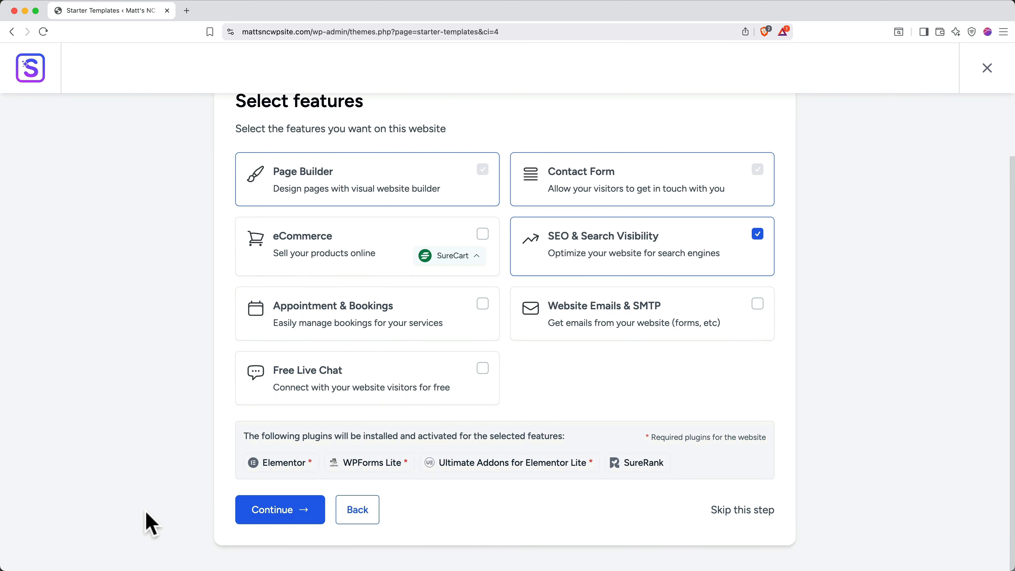
{"action": "left_click", "coordinate": [722, 516]}
{"action": "scroll", "coordinate": [719, 511], "scroll_direction": "down", "scroll_amount": 2}
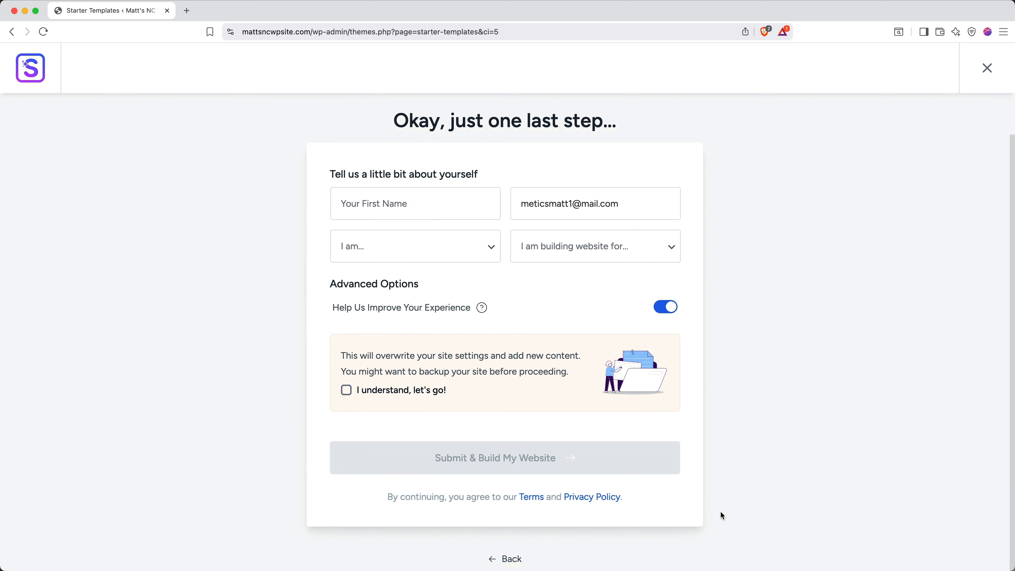
{"action": "left_click", "coordinate": [368, 393]}
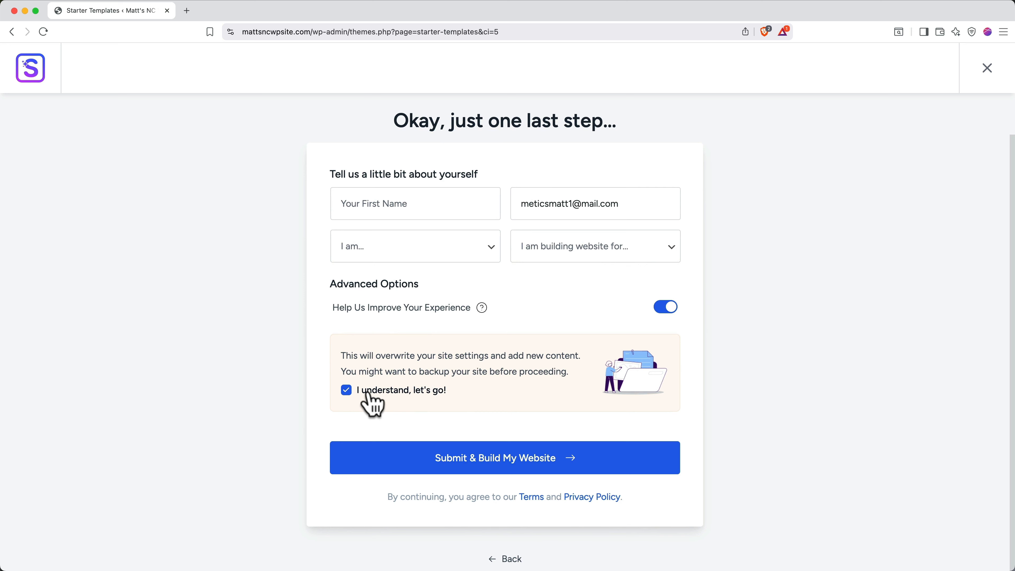
{"action": "left_click", "coordinate": [398, 460]}
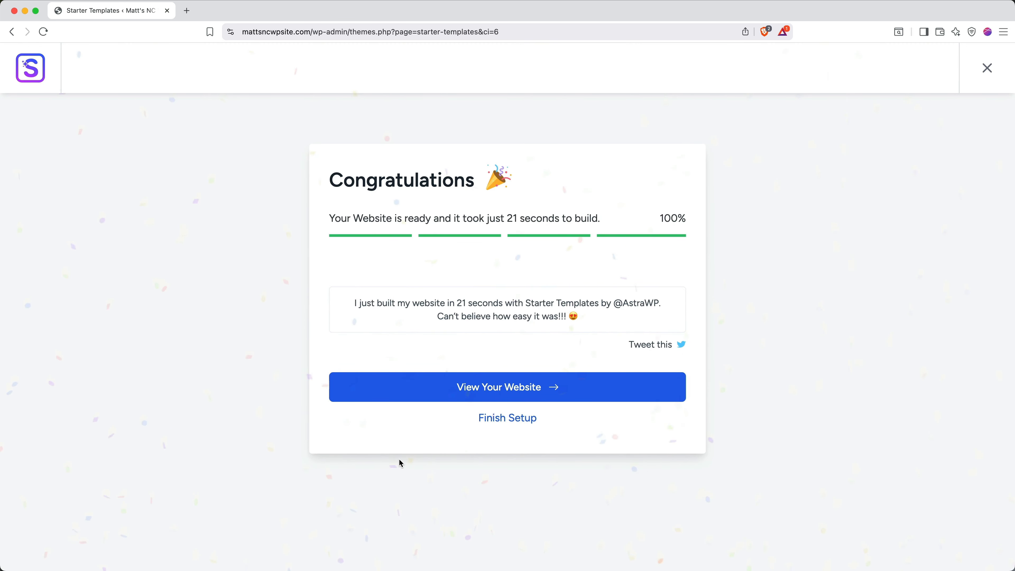
View the finished website, close the Starter Templates tab, and go to Edit with Elementor.
{"action": "left_click", "coordinate": [432, 392]}
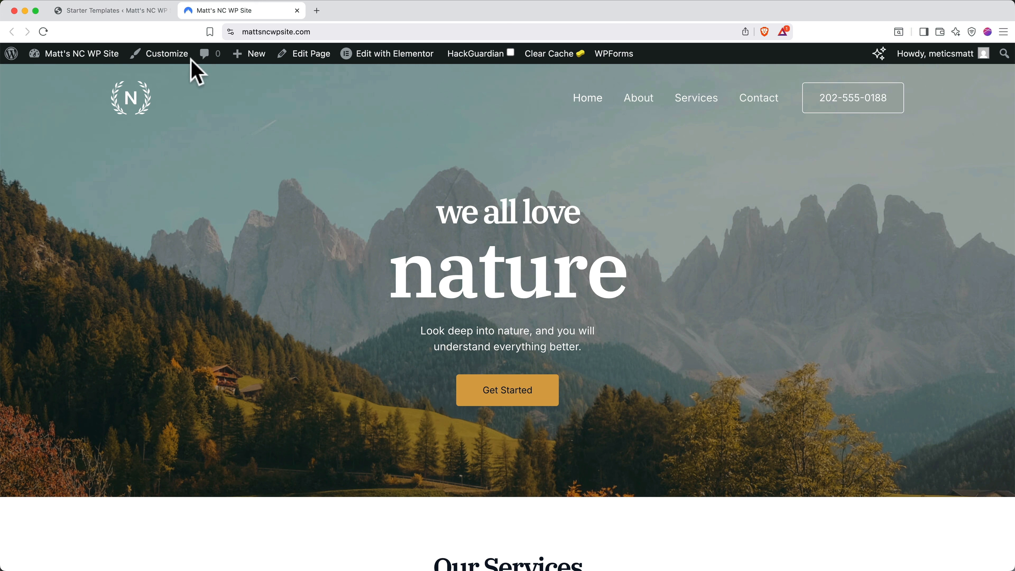
{"action": "left_click", "coordinate": [168, 11]}
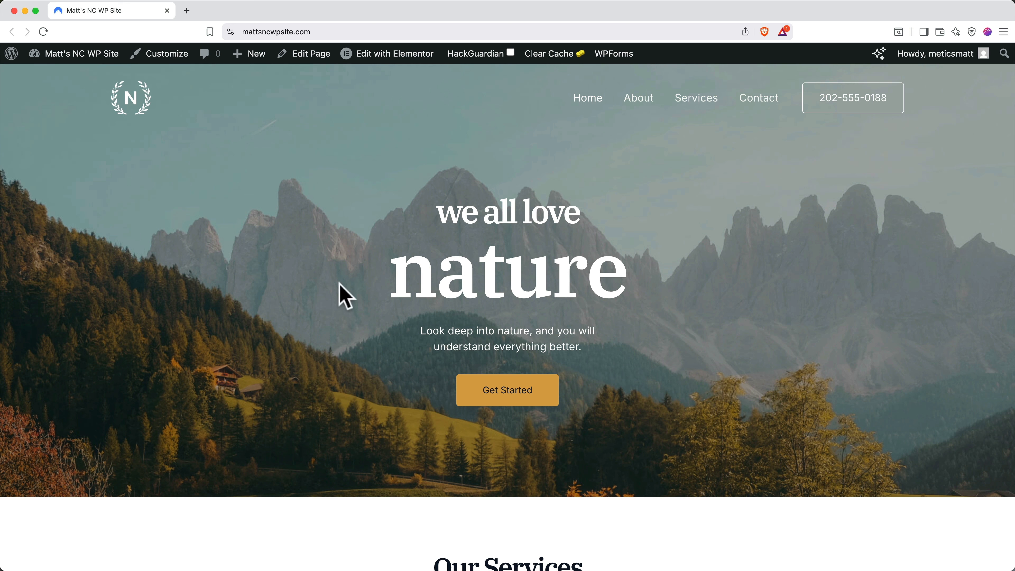
{"action": "mouse_move", "coordinate": [401, 58]}
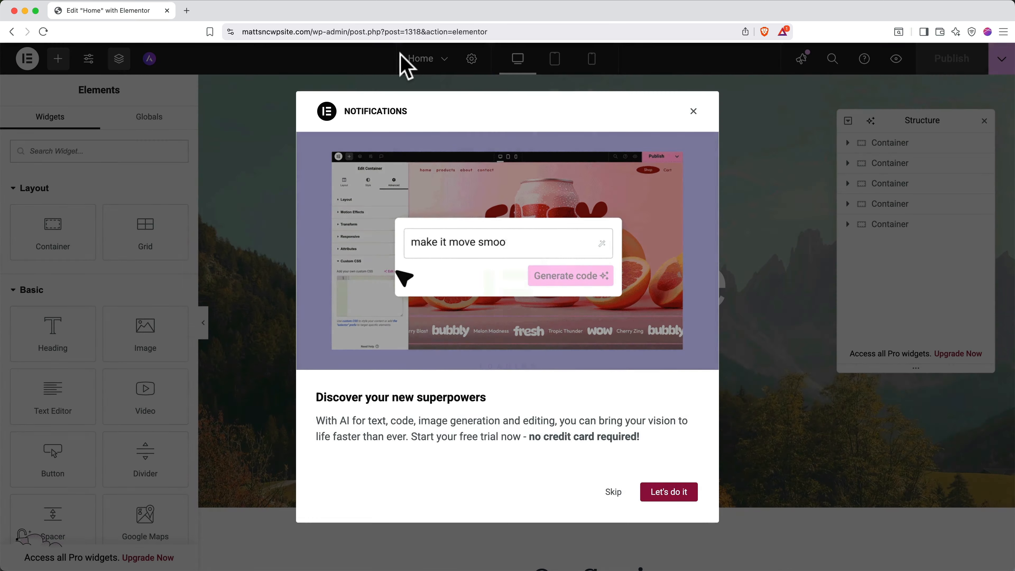
Close the Elementor Notifications popup about AI features.
{"action": "left_click", "coordinate": [694, 112]}
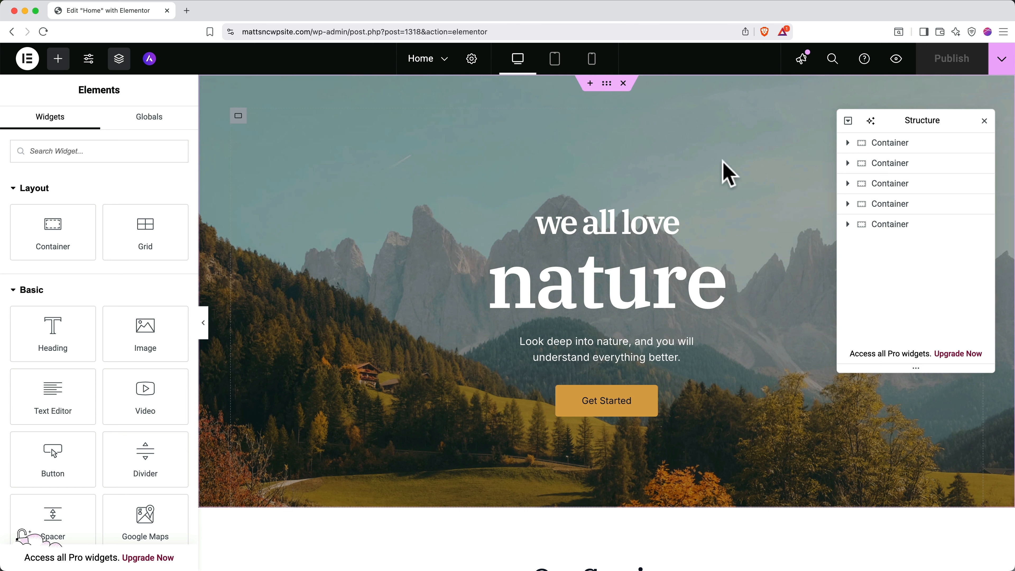
Expand the hero containers in Structure and select each container, heading and paragraph.
{"action": "left_click", "coordinate": [847, 143]}
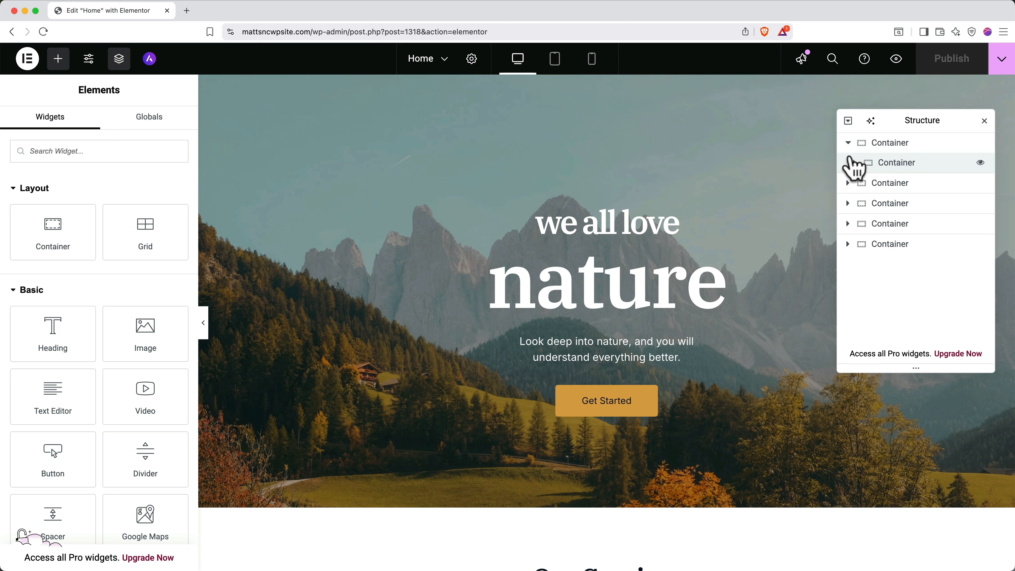
{"action": "left_click", "coordinate": [854, 163]}
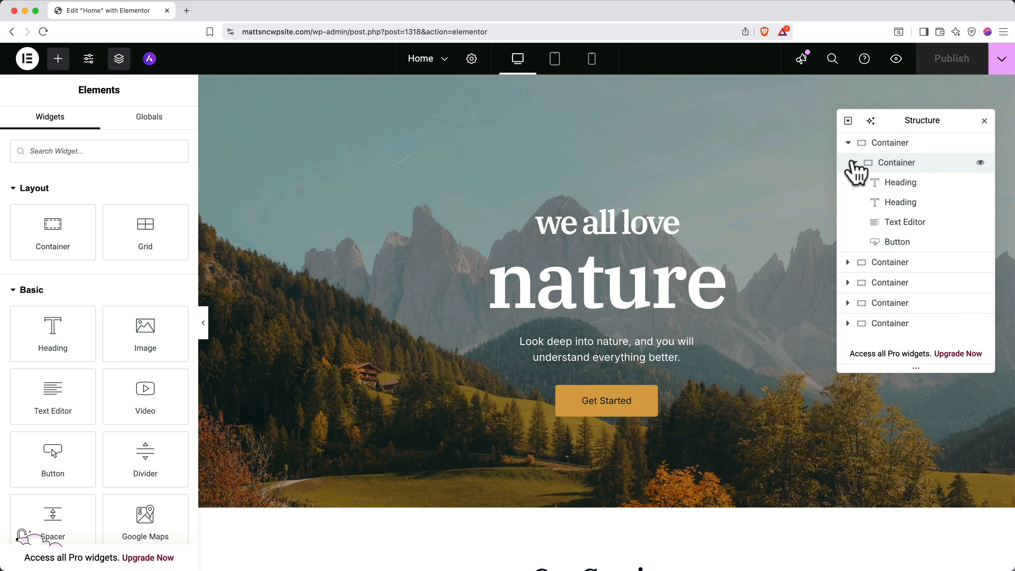
{"action": "left_click", "coordinate": [878, 145]}
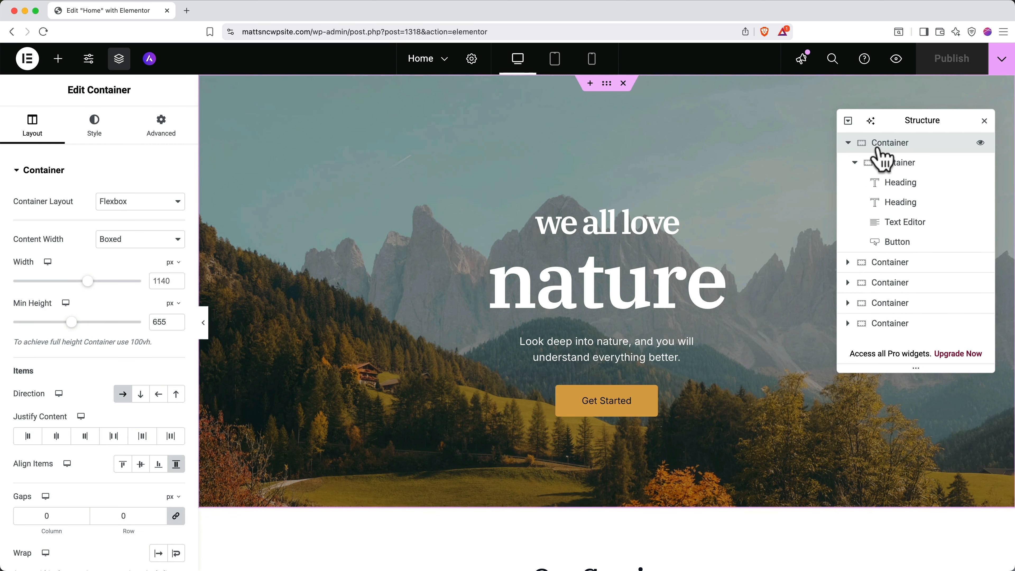
{"action": "left_click", "coordinate": [886, 164]}
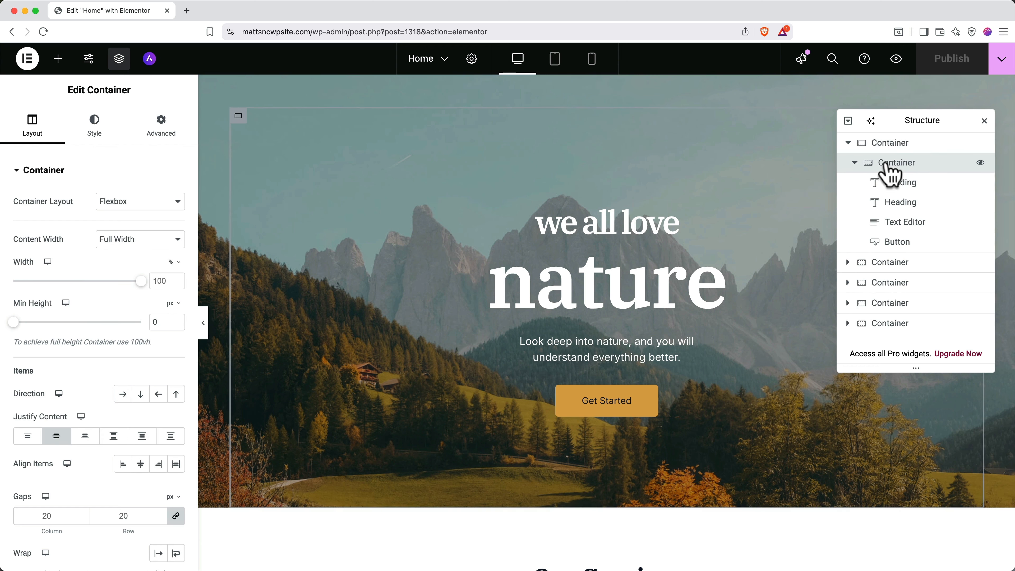
{"action": "left_click", "coordinate": [890, 183]}
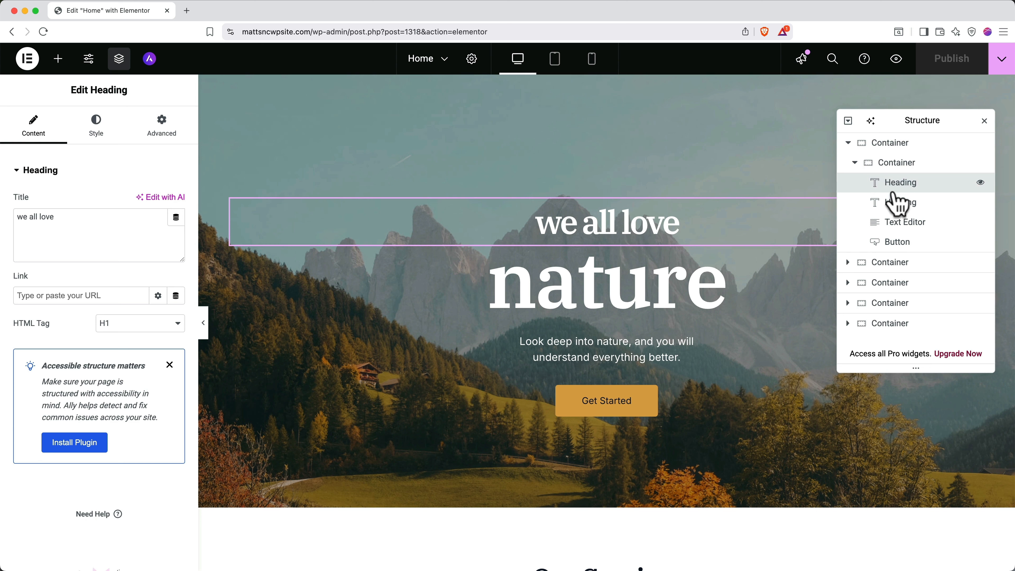
{"action": "left_click", "coordinate": [898, 203]}
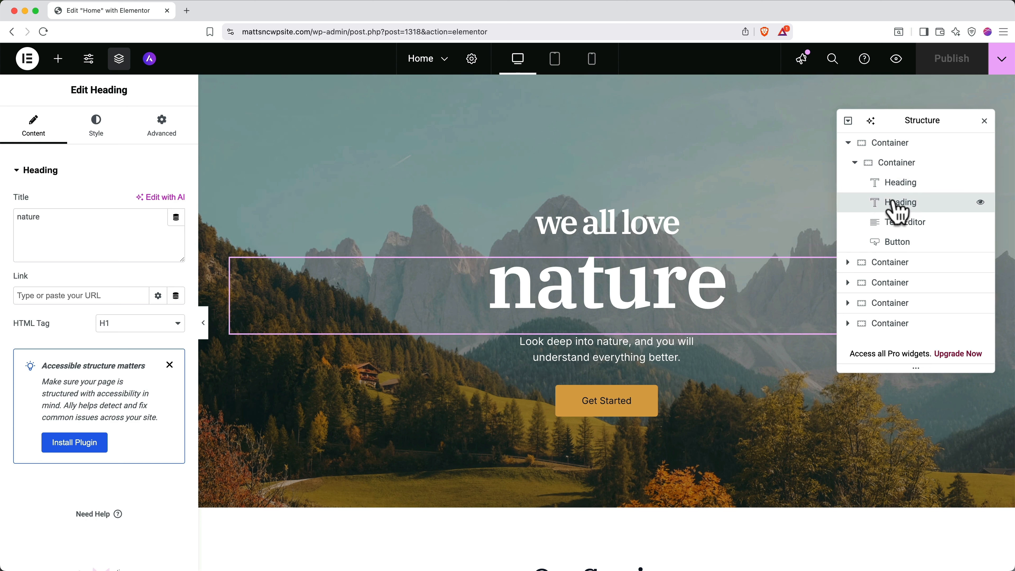
{"action": "left_click", "coordinate": [898, 216]}
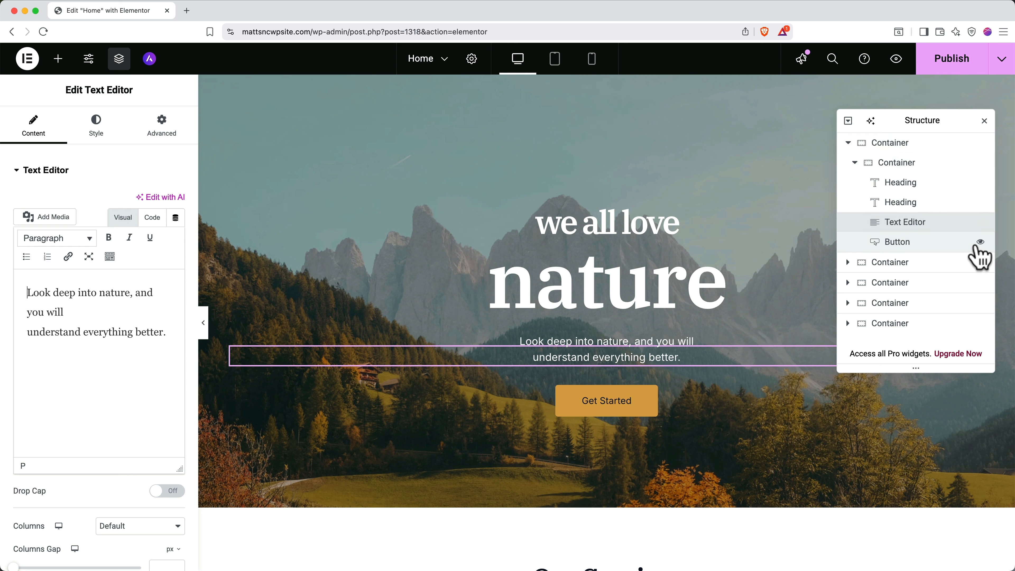
Toggle visibility of the Get Started button and hero section, leaving both shown, then close Structure.
{"action": "left_click", "coordinate": [980, 243]}
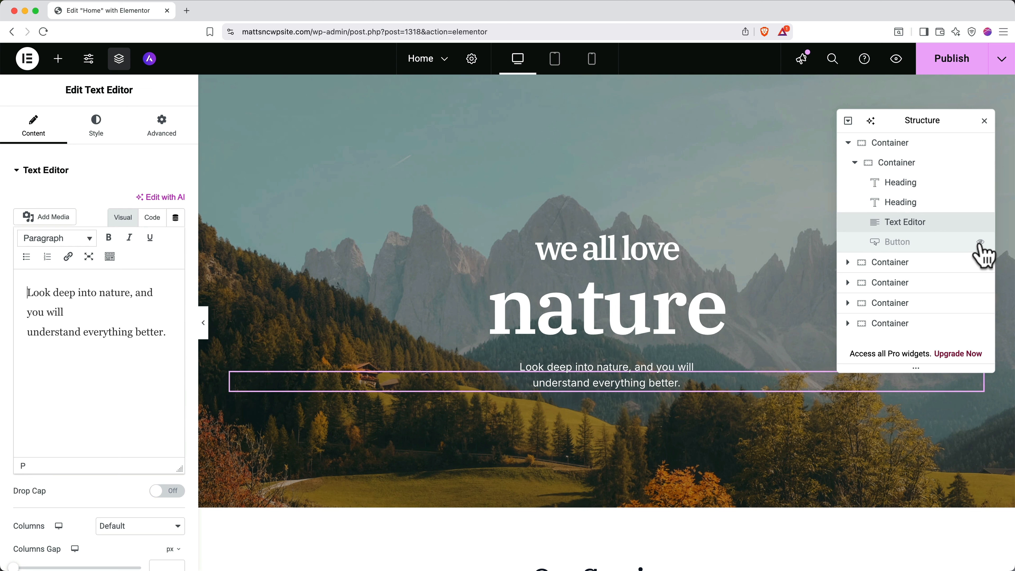
{"action": "left_click", "coordinate": [980, 242]}
{"action": "left_click", "coordinate": [979, 243]}
{"action": "left_click", "coordinate": [980, 242]}
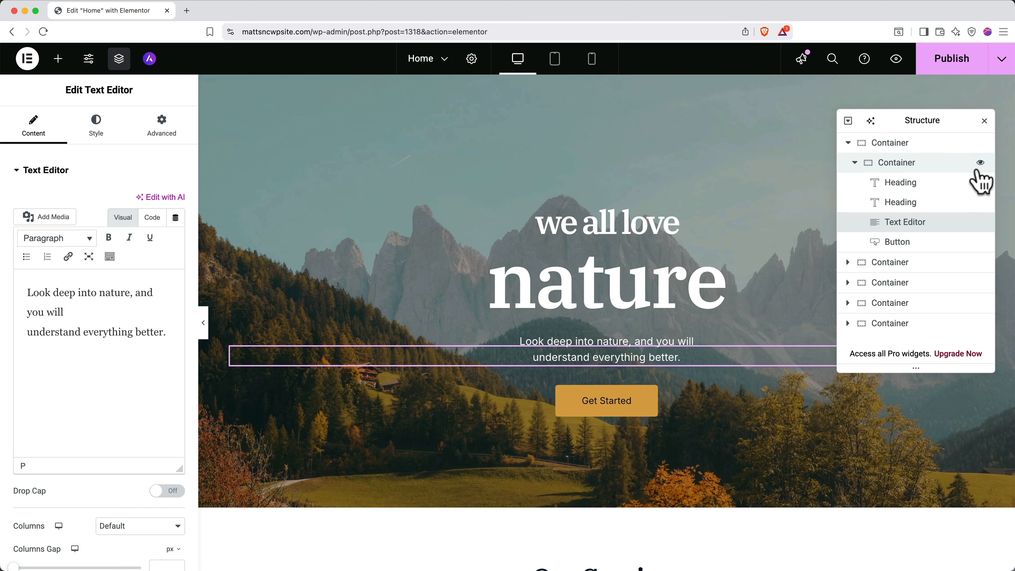
{"action": "left_click", "coordinate": [980, 143]}
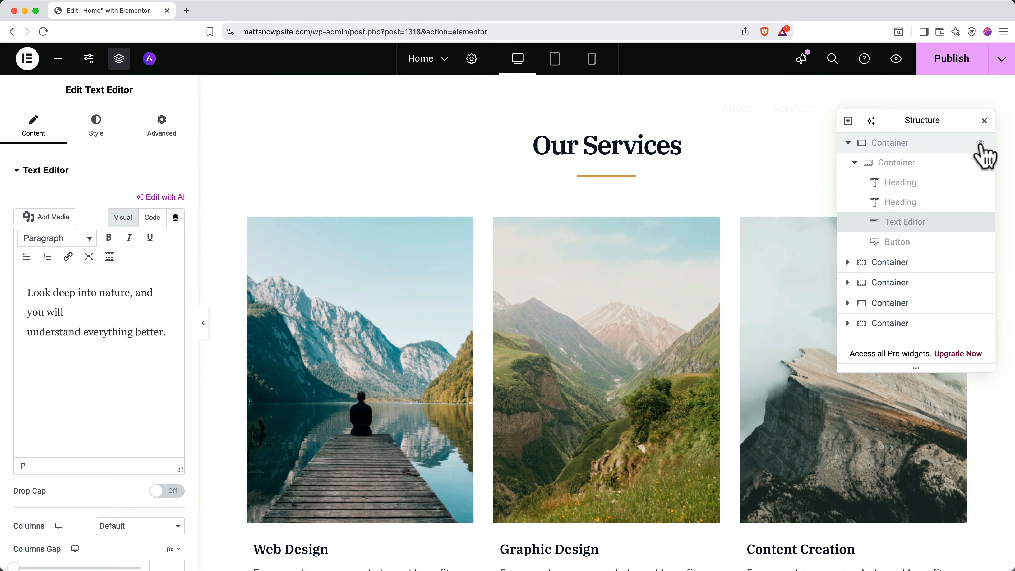
{"action": "left_click", "coordinate": [980, 143]}
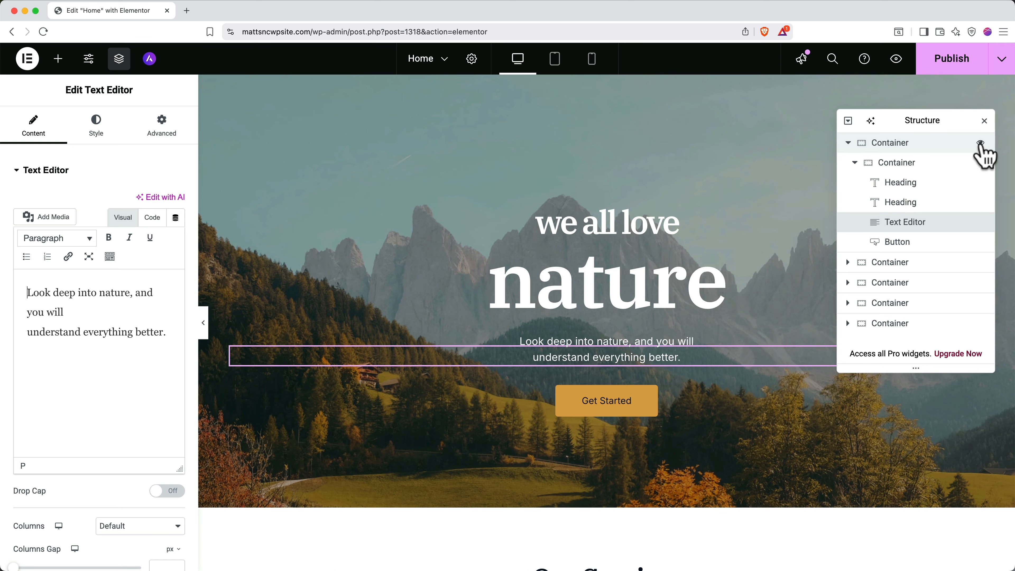
{"action": "left_click", "coordinate": [984, 121]}
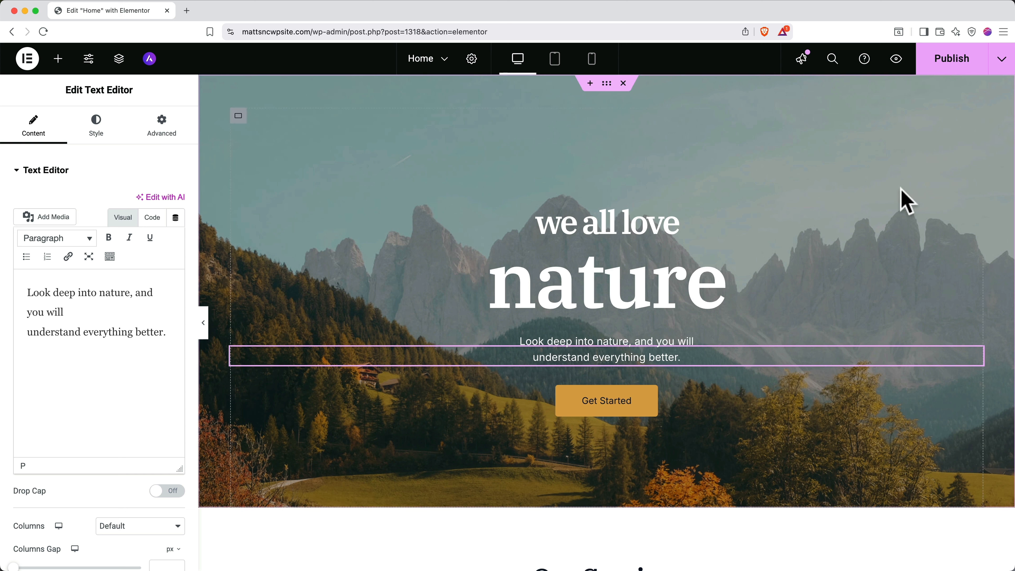
{"action": "scroll", "coordinate": [750, 347], "scroll_direction": "down", "scroll_amount": 5}
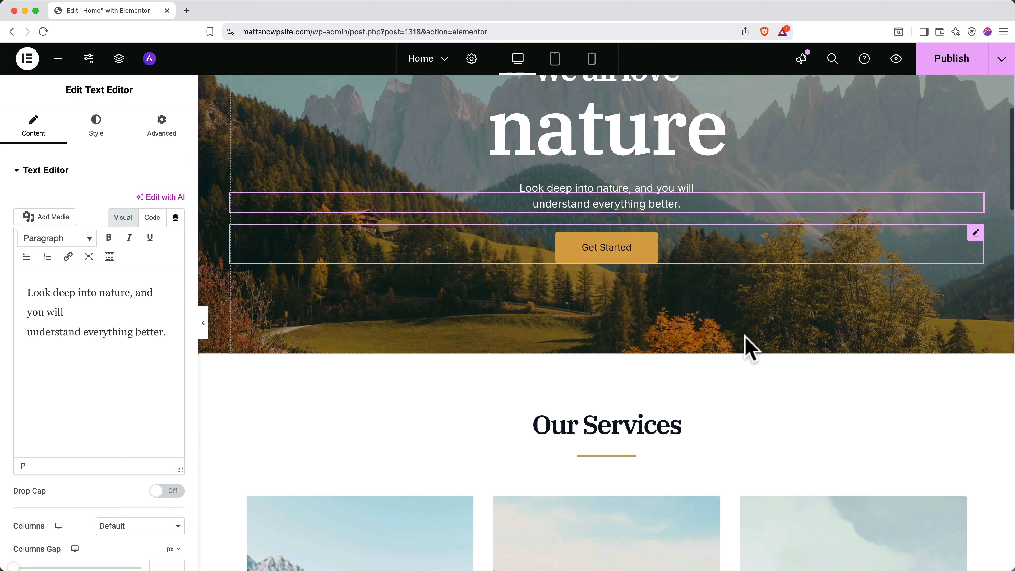
{"action": "mouse_move", "coordinate": [733, 335]}
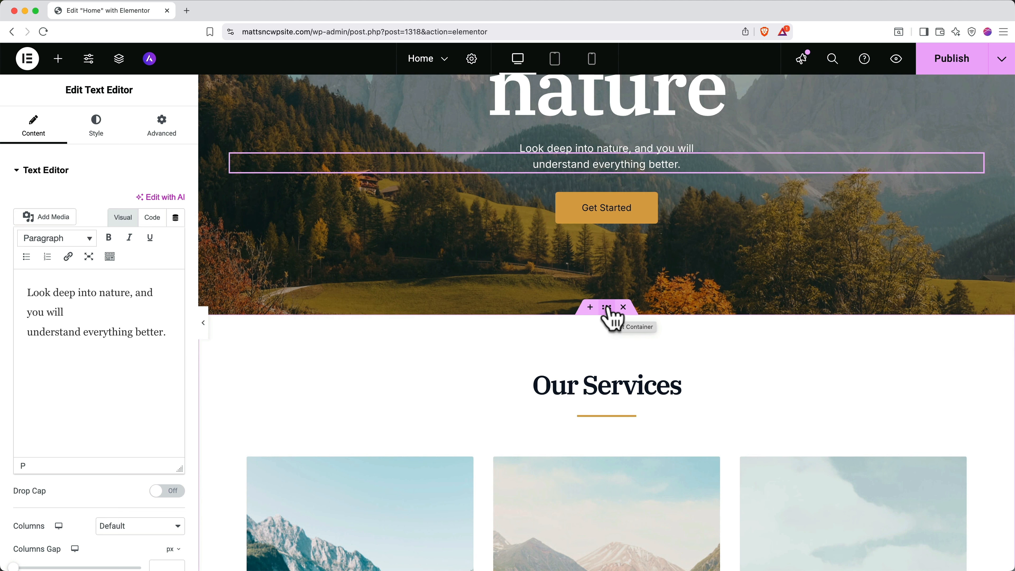
{"action": "mouse_move", "coordinate": [607, 307]}
{"action": "left_mouse_down"}
{"action": "mouse_move", "coordinate": [605, 456]}
{"action": "mouse_move", "coordinate": [592, 91]}
{"action": "mouse_move", "coordinate": [594, 321]}
{"action": "left_mouse_up"}
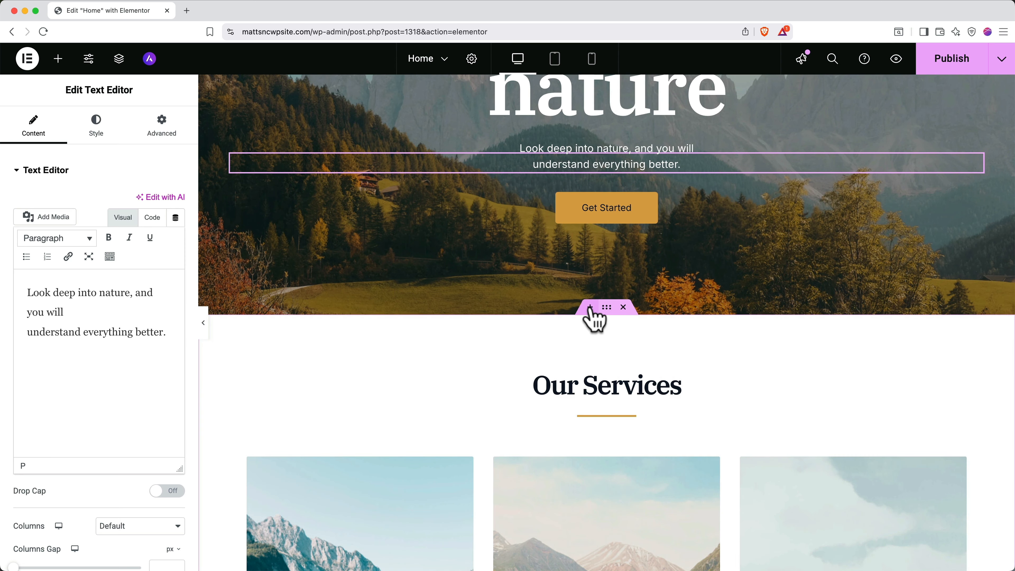
{"action": "left_click", "coordinate": [590, 307]}
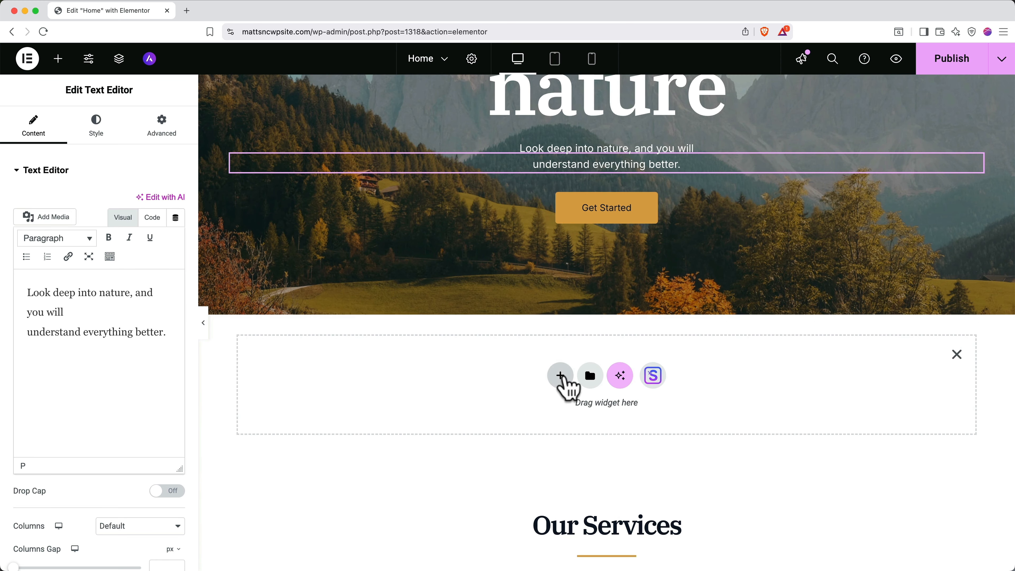
{"action": "left_click", "coordinate": [561, 375]}
{"action": "left_click", "coordinate": [565, 421]}
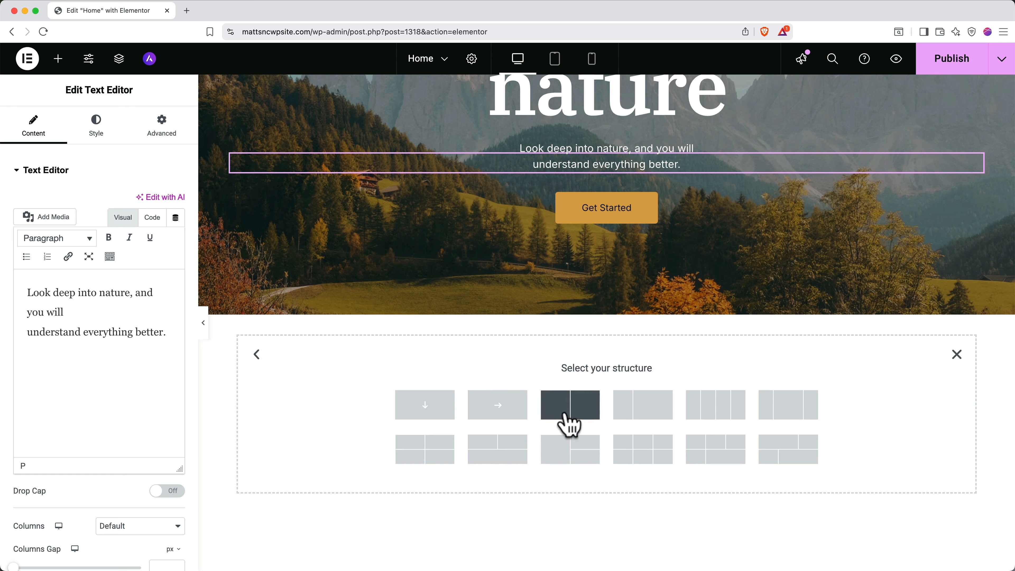
{"action": "left_click", "coordinate": [635, 411]}
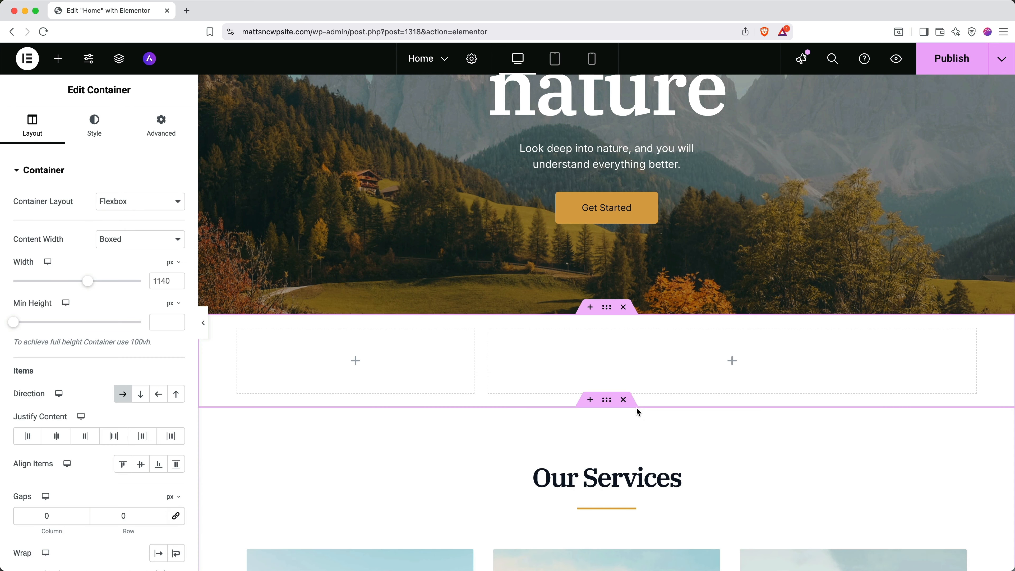
{"action": "left_click", "coordinate": [623, 308]}
{"action": "scroll", "coordinate": [624, 308], "scroll_direction": "up", "scroll_amount": 5}
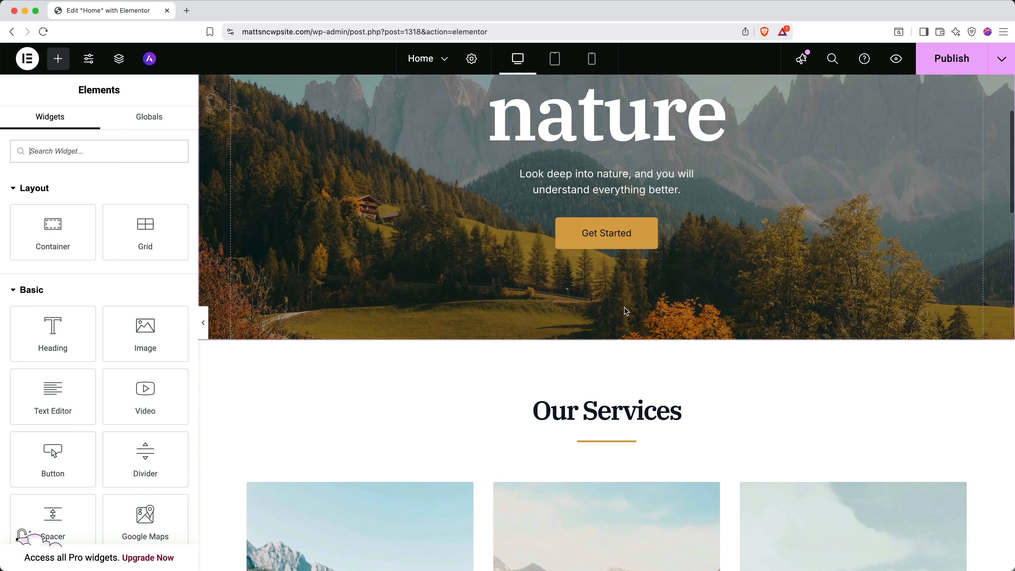
{"action": "scroll", "coordinate": [625, 311], "scroll_direction": "up", "scroll_amount": 3}
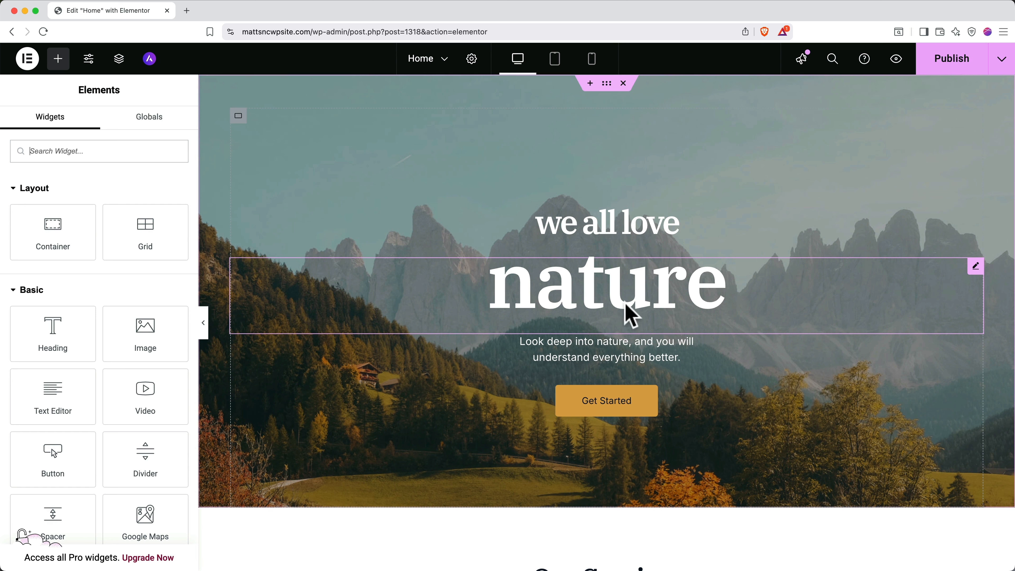
Change the two hero headings to 'I Love' and 'The Mountains'.
{"action": "left_click", "coordinate": [623, 235]}
{"action": "triple_click", "coordinate": [672, 224]}
{"action": "type", "text": "I Love"}
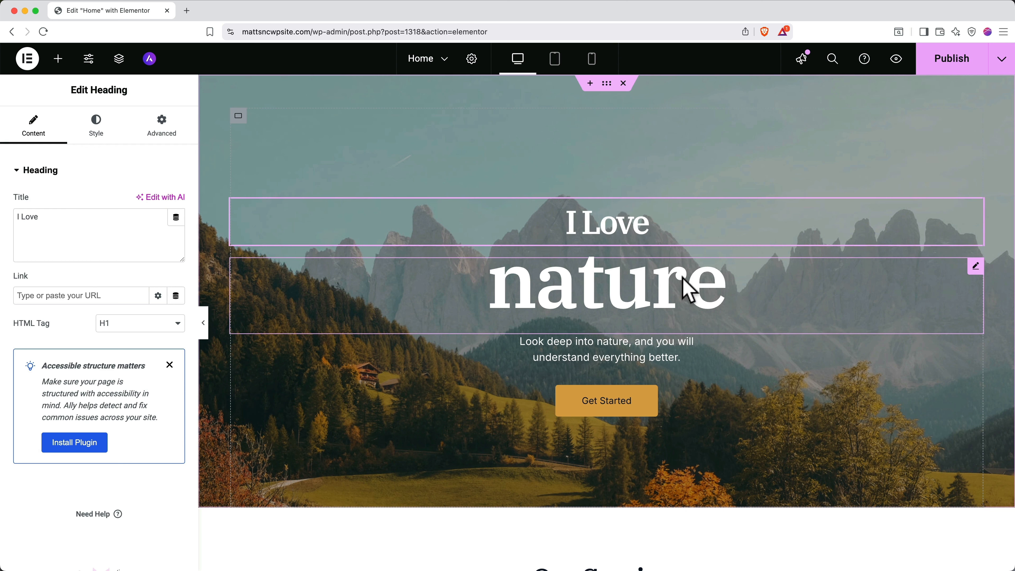
{"action": "triple_click", "coordinate": [690, 290]}
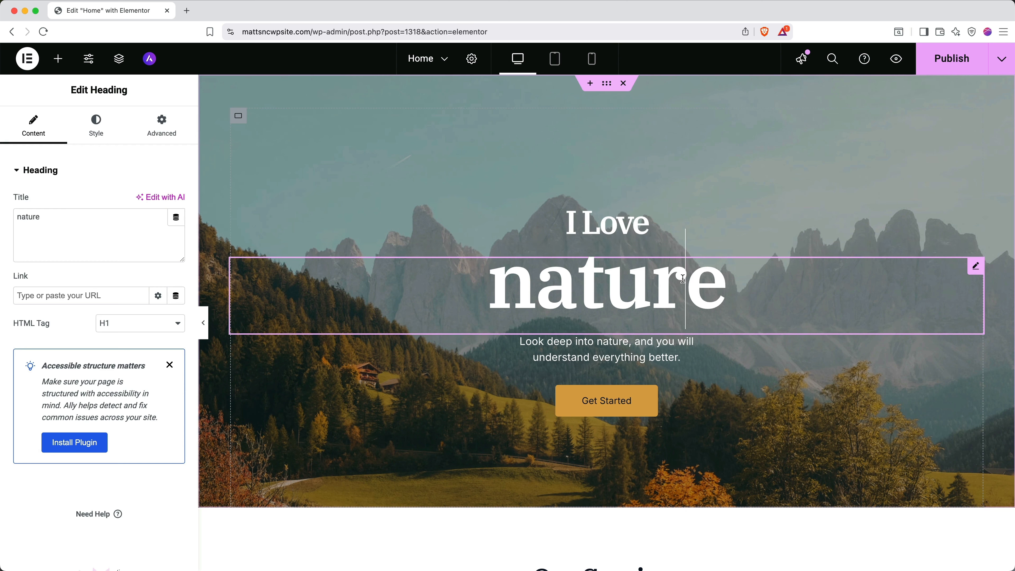
{"action": "type", "text": "The Mountains"}
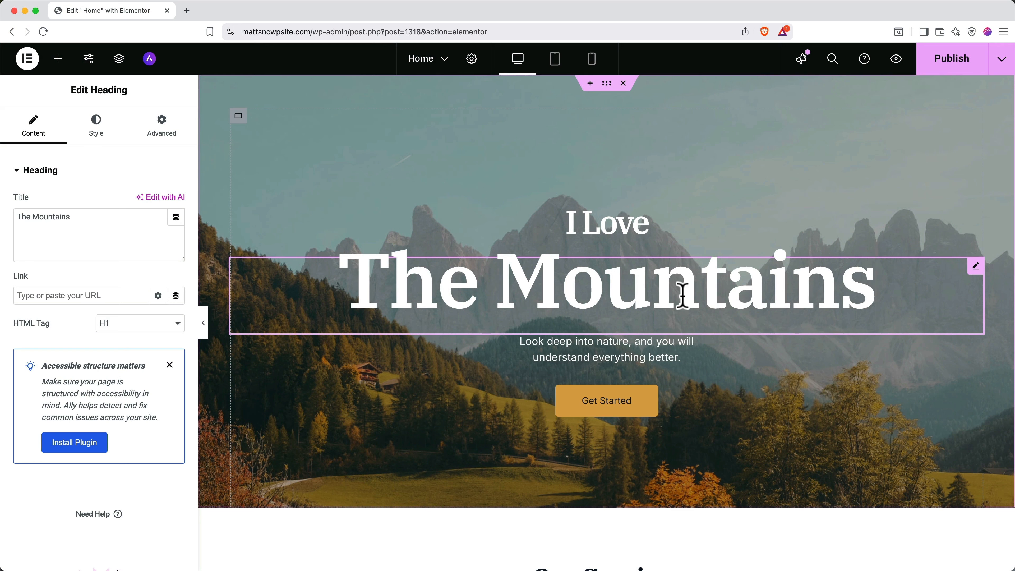
Rename the hero button to 'Reach Out!' and link it to the Contact page.
{"action": "left_click", "coordinate": [619, 395]}
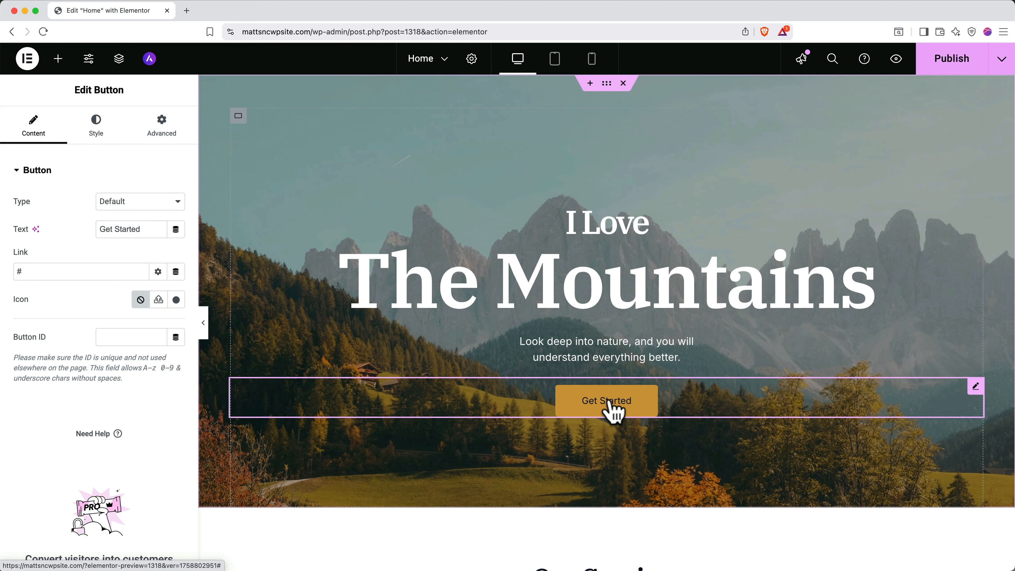
{"action": "triple_click", "coordinate": [141, 229]}
{"action": "type", "text": "Reach Out"}
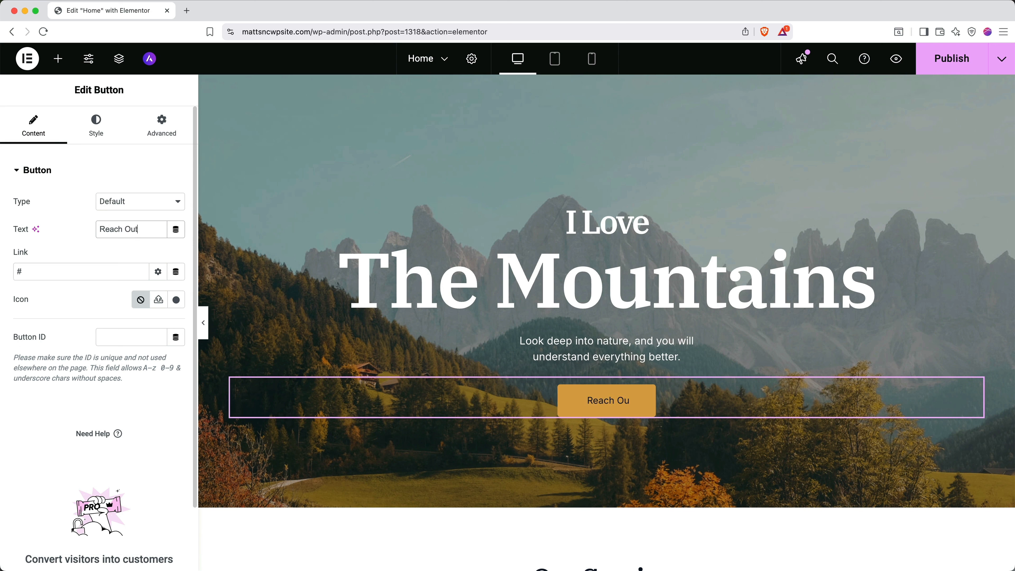
{"action": "type", "text": "!"}
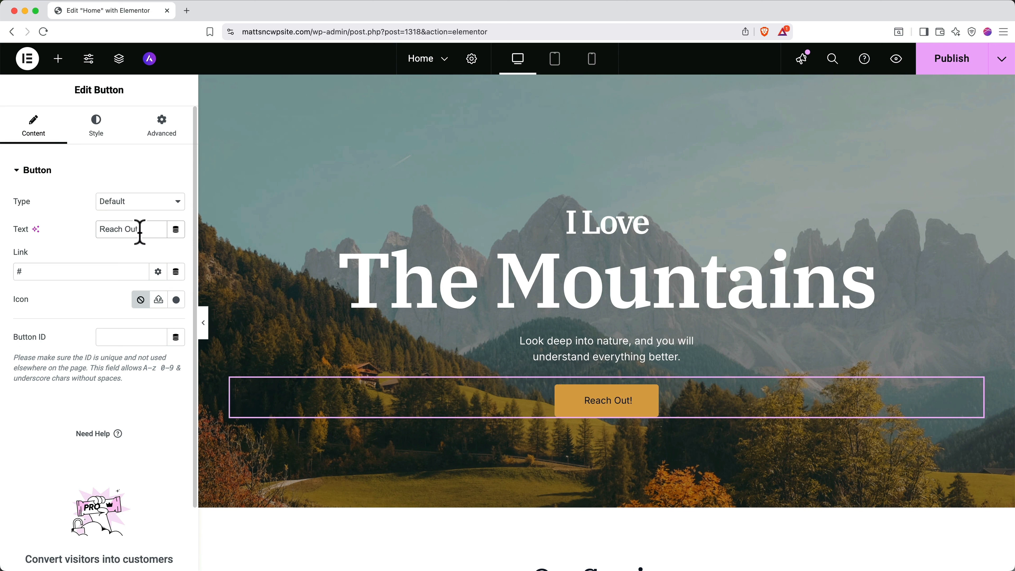
{"action": "left_click", "coordinate": [104, 271]}
{"action": "key", "text": "BackSpace"}
{"action": "type", "text": "contact"}
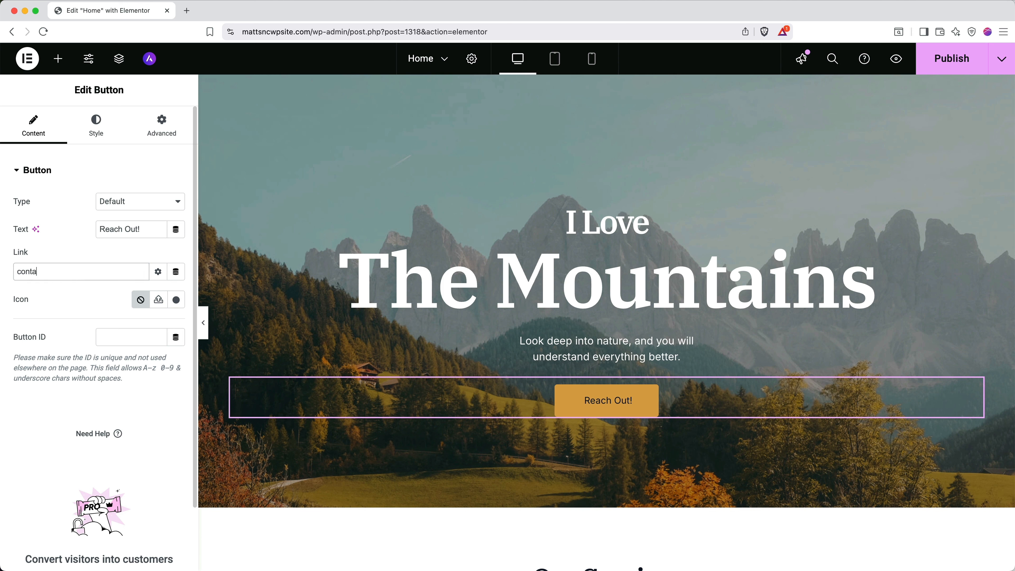
{"action": "left_click", "coordinate": [81, 296]}
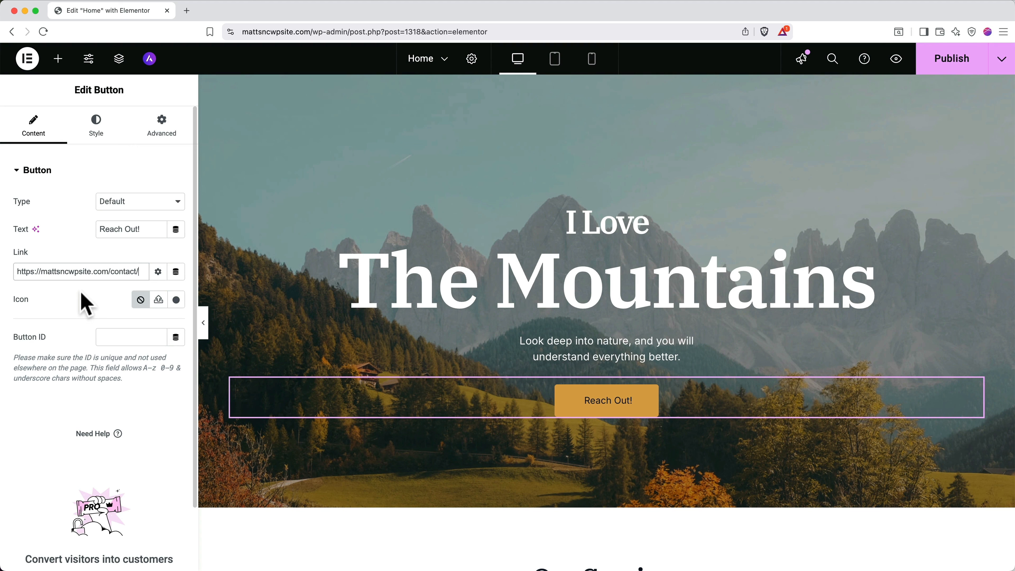
{"action": "left_click", "coordinate": [57, 60]}
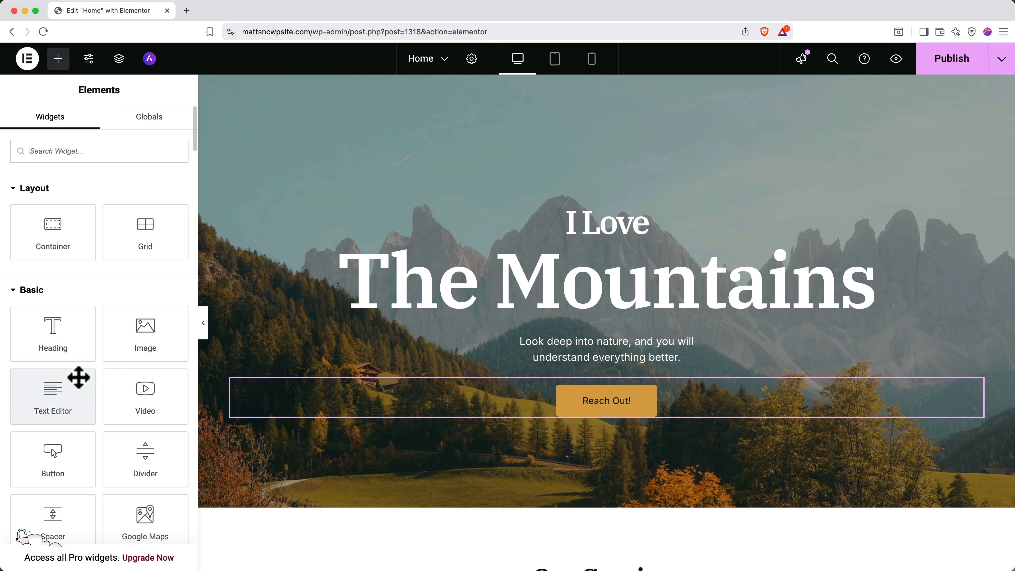
{"action": "scroll", "coordinate": [78, 378], "scroll_direction": "down", "scroll_amount": 5}
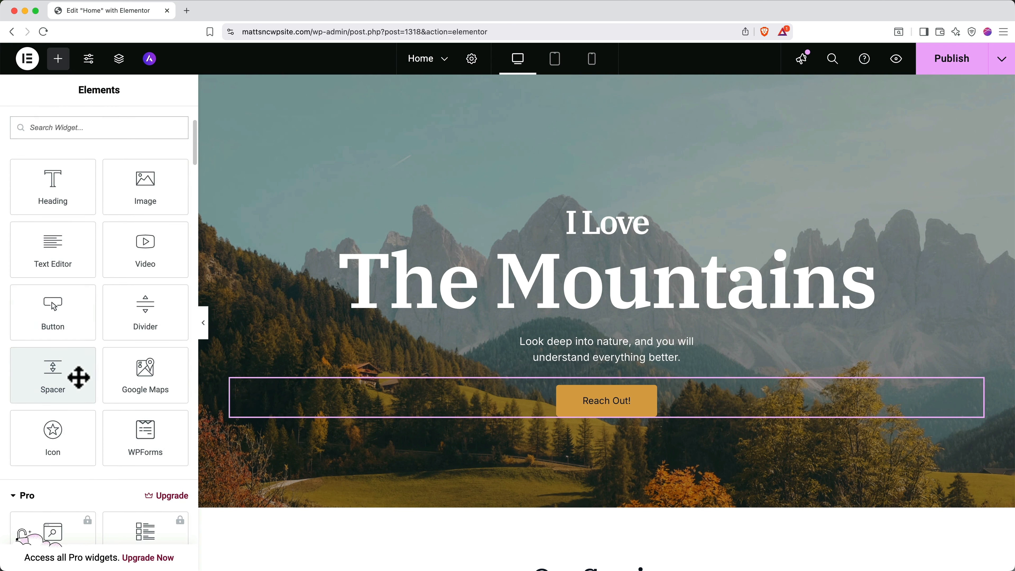
{"action": "left_click_drag", "start_coordinate": [59, 257], "coordinate": [645, 429]}
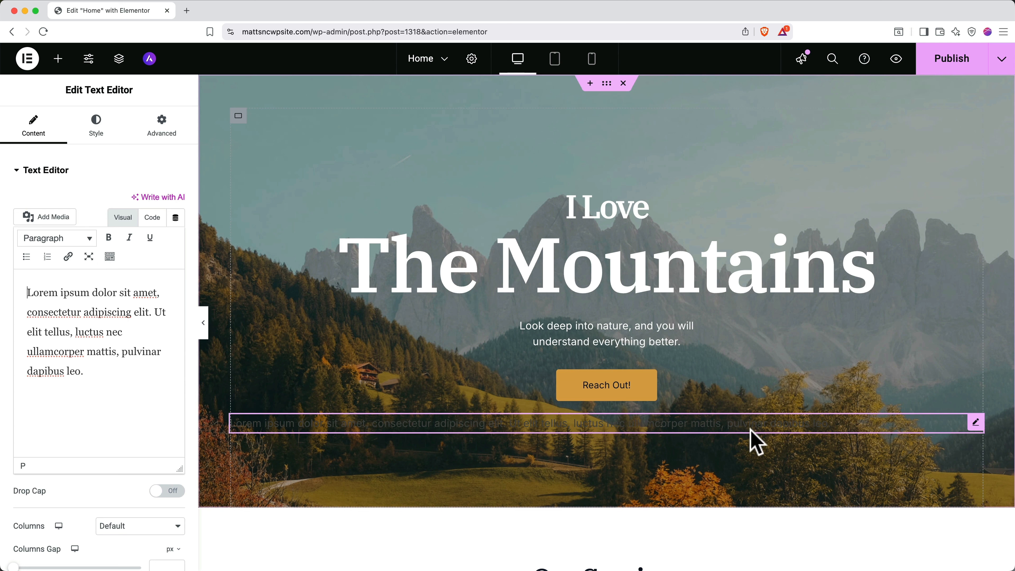
{"action": "left_click_drag", "start_coordinate": [750, 424], "coordinate": [725, 362]}
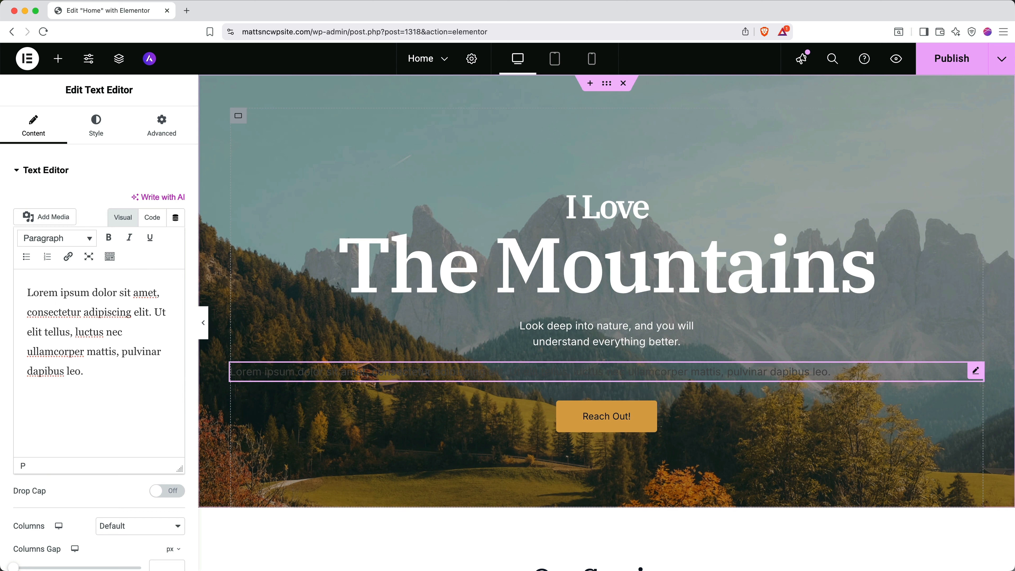
{"action": "right_click", "coordinate": [876, 382]}
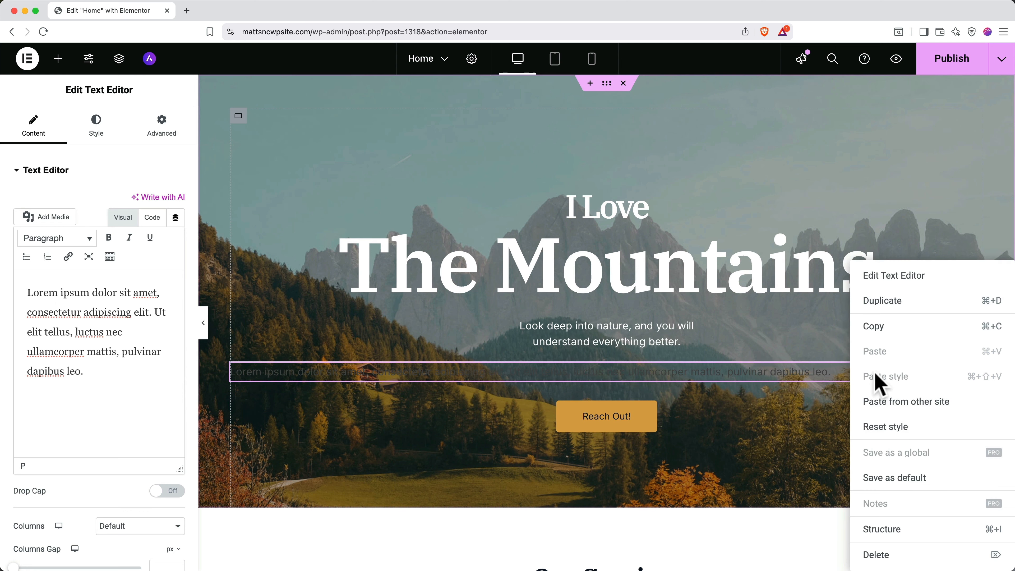
{"action": "left_click", "coordinate": [874, 556]}
{"action": "scroll", "coordinate": [875, 559], "scroll_direction": "down", "scroll_amount": 10}
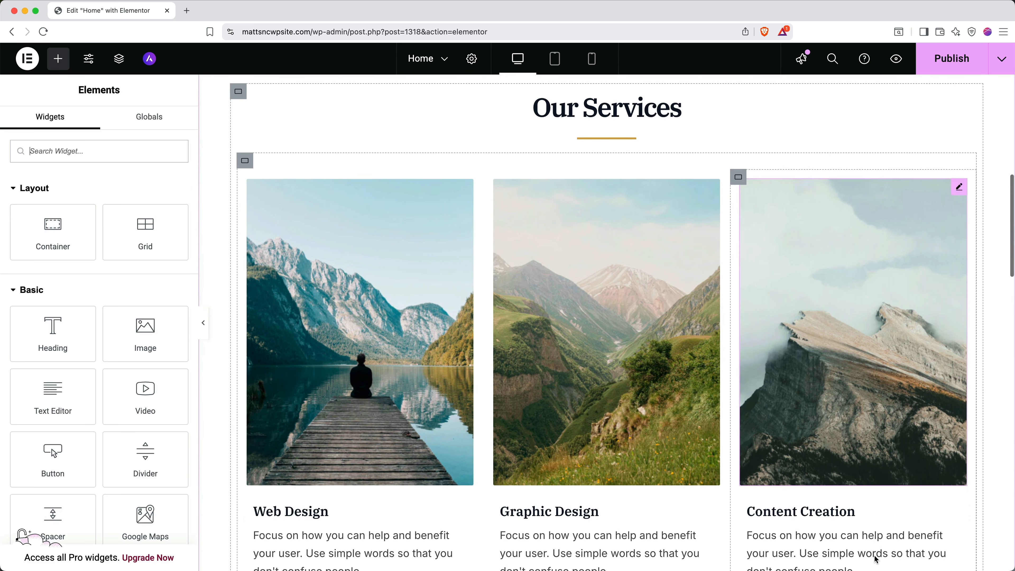
{"action": "scroll", "coordinate": [875, 559], "scroll_direction": "down", "scroll_amount": 1}
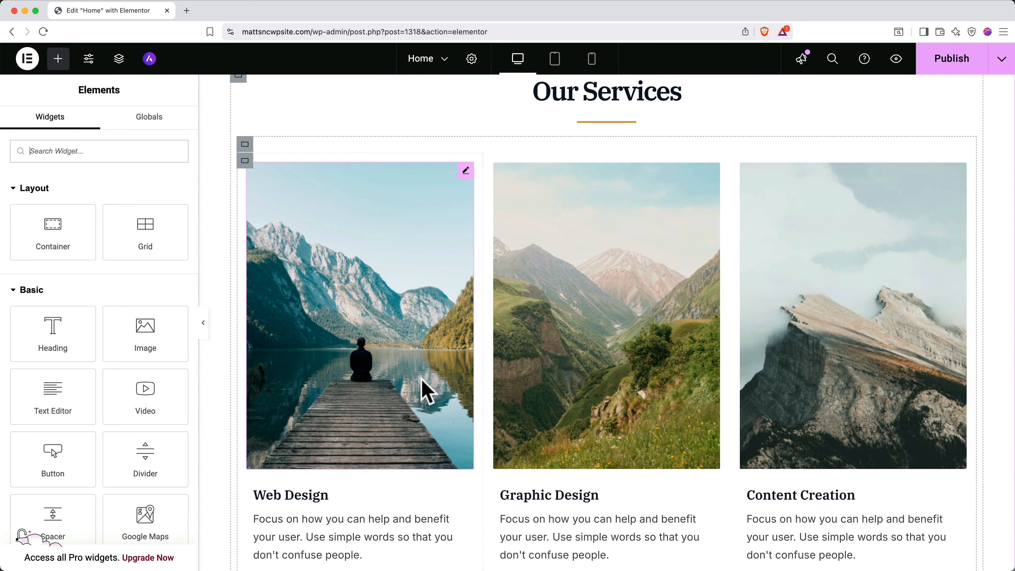
Replace the Web Design card image with a misty forested mountain photo from a 'mountains' search.
{"action": "left_click", "coordinate": [401, 370]}
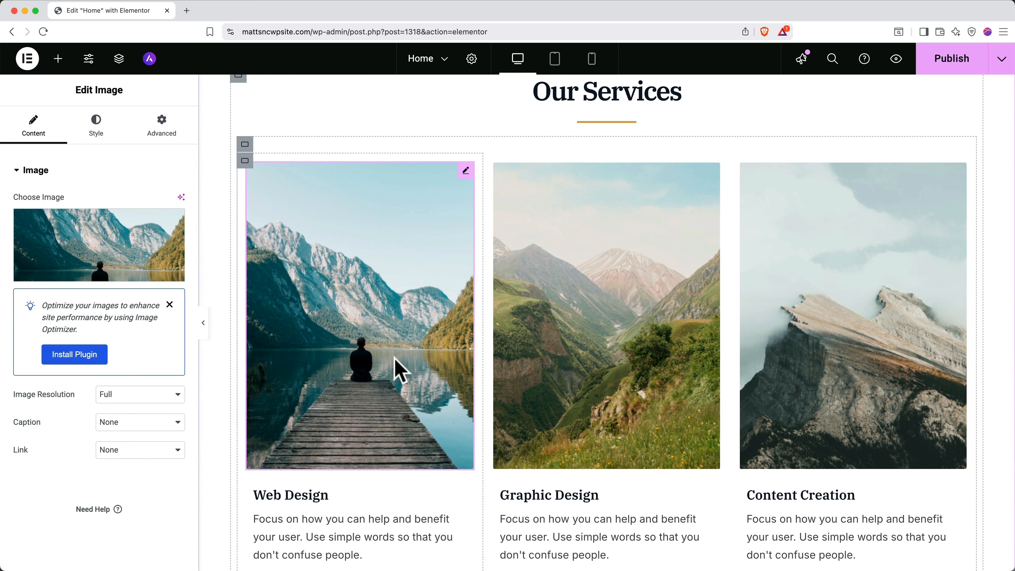
{"action": "mouse_move", "coordinate": [106, 248]}
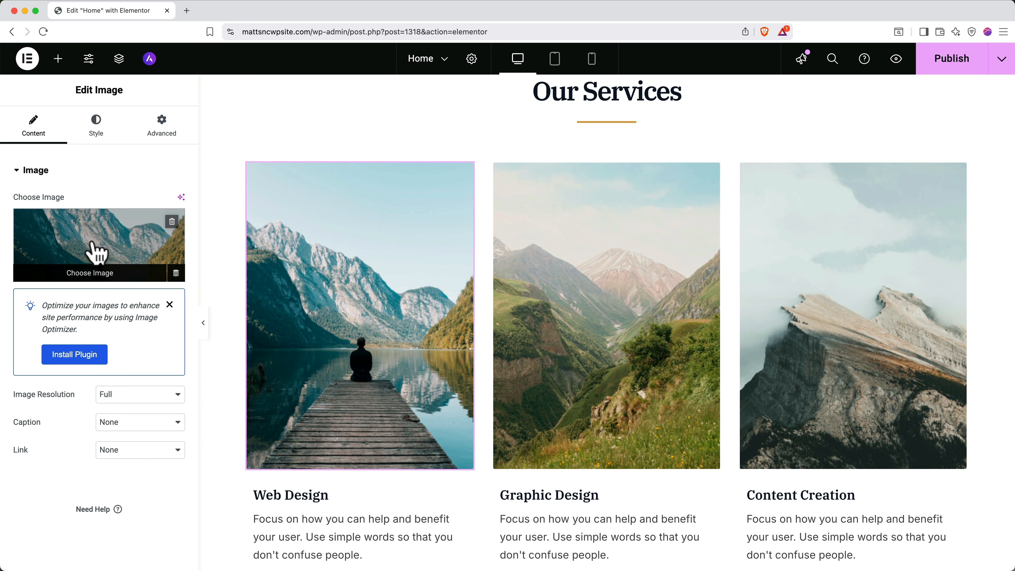
{"action": "left_click", "coordinate": [95, 275]}
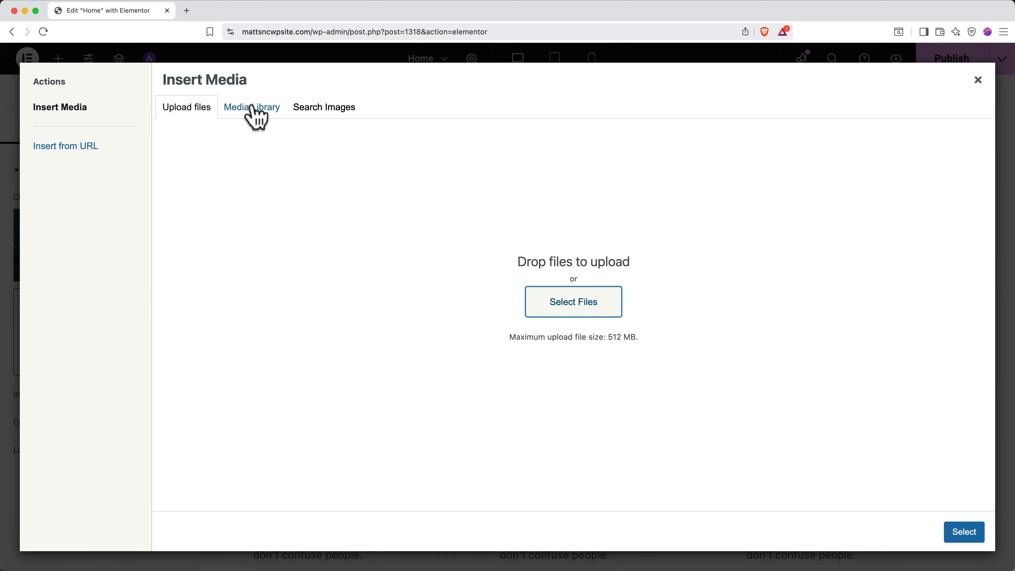
{"action": "left_click", "coordinate": [256, 115]}
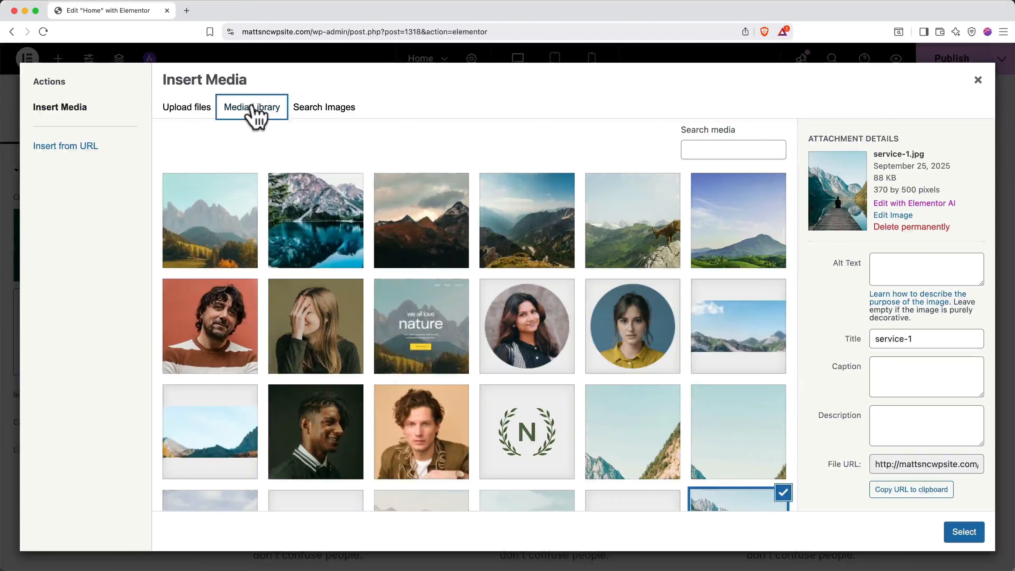
{"action": "left_click", "coordinate": [306, 114]}
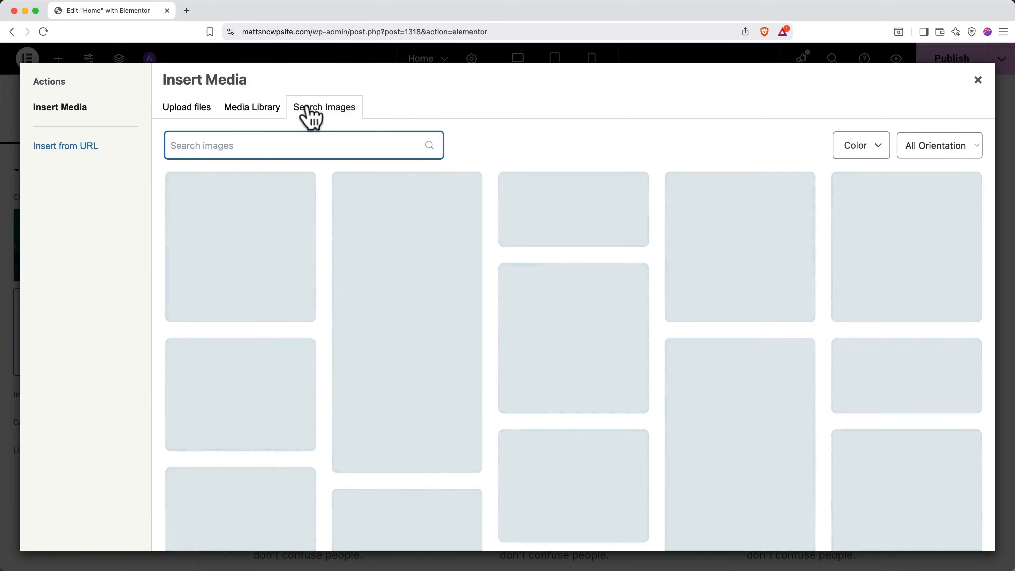
{"action": "type", "text": "mountains"}
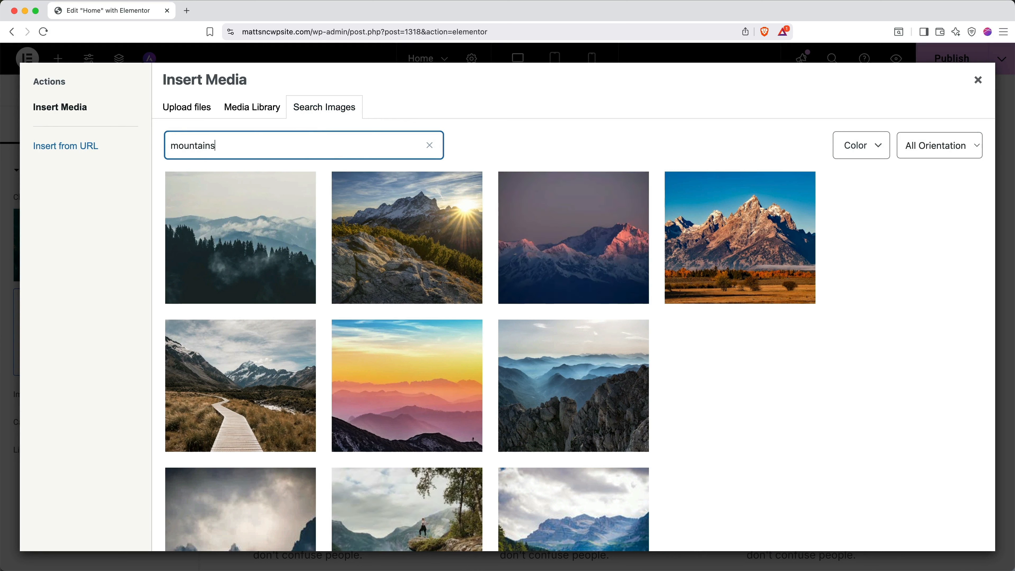
{"action": "left_click", "coordinate": [253, 280]}
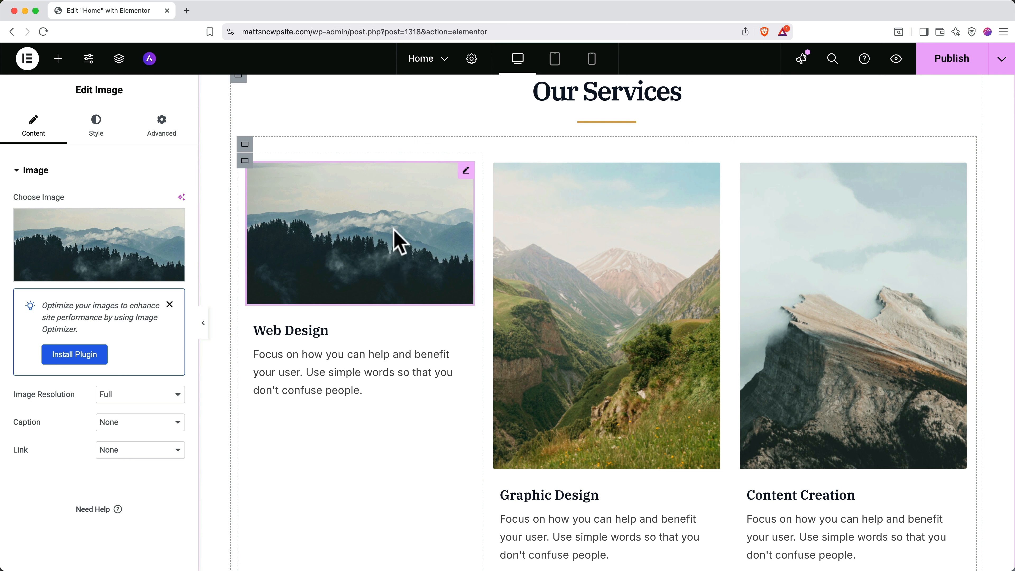
Save the Home page changes and start a new page from the pages list.
{"action": "left_click", "coordinate": [444, 61]}
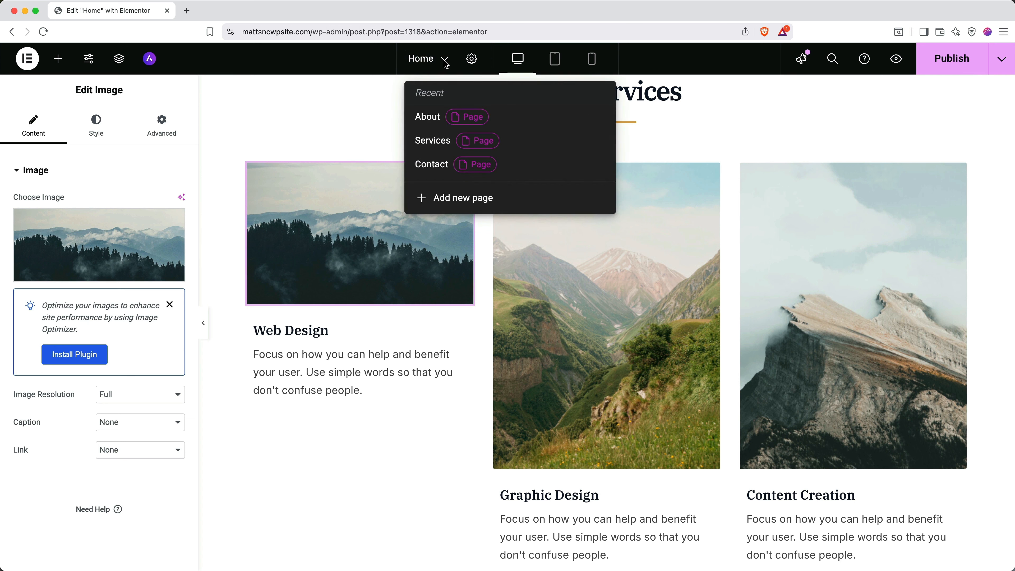
{"action": "left_click", "coordinate": [450, 203]}
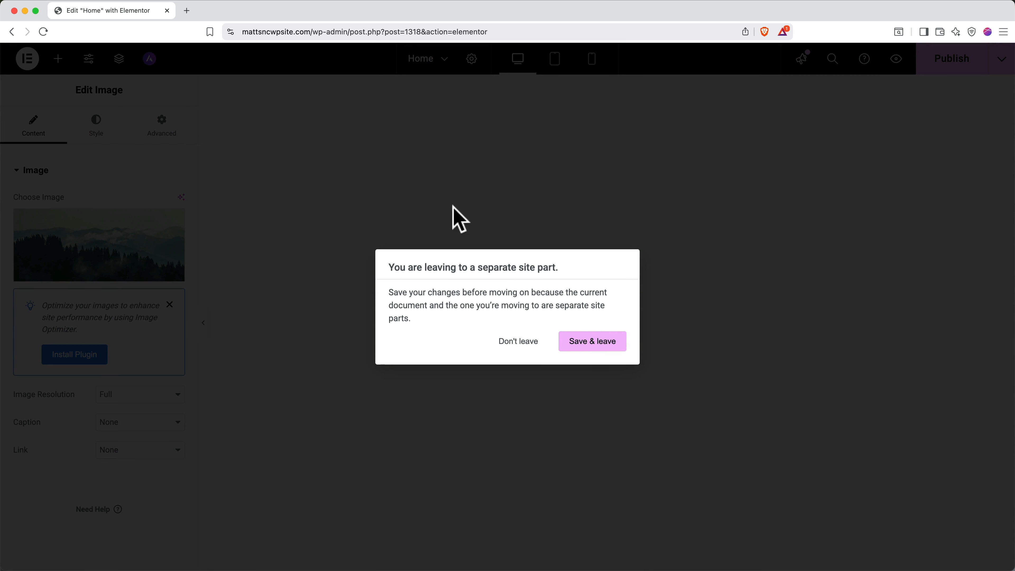
{"action": "left_click", "coordinate": [579, 343]}
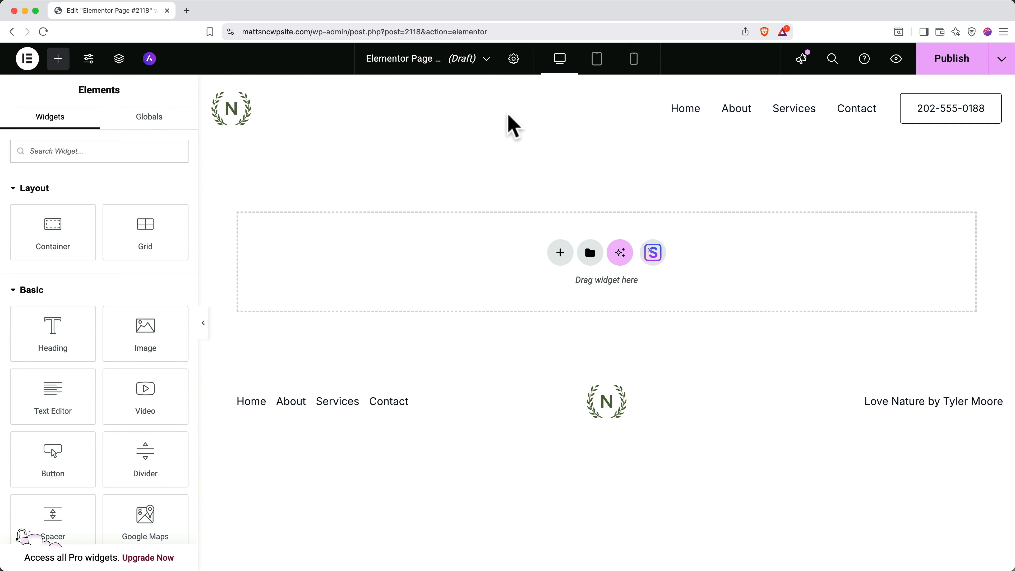
Set the new page's title to 'The Team' in Page Settings.
{"action": "left_click", "coordinate": [513, 64]}
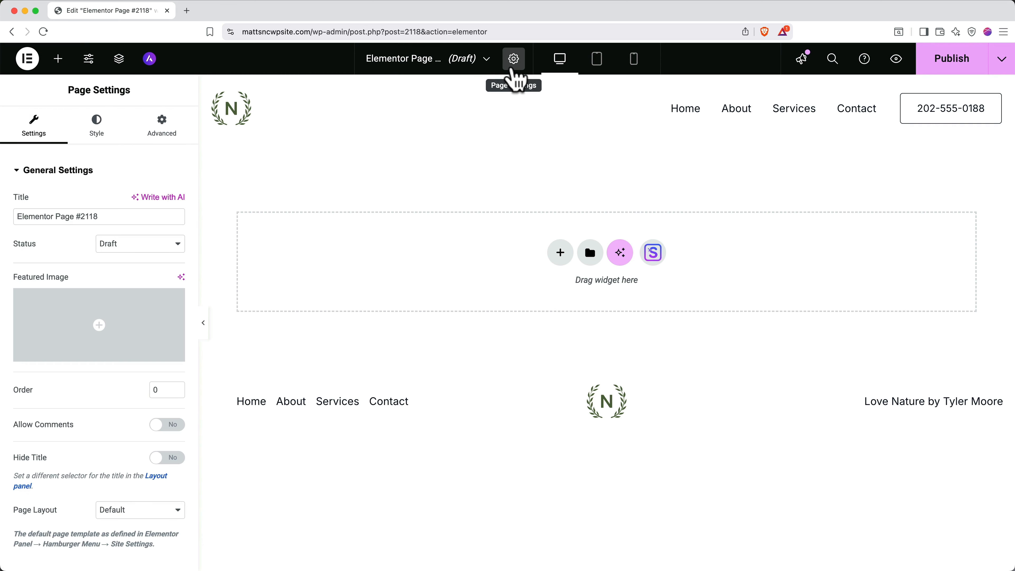
{"action": "triple_click", "coordinate": [127, 219]}
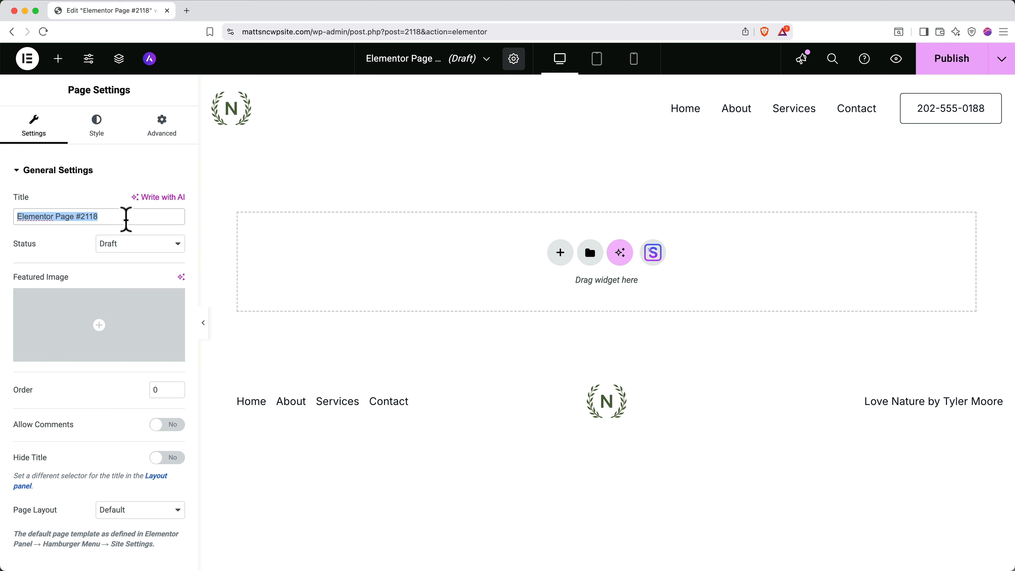
{"action": "type", "text": "The Team"}
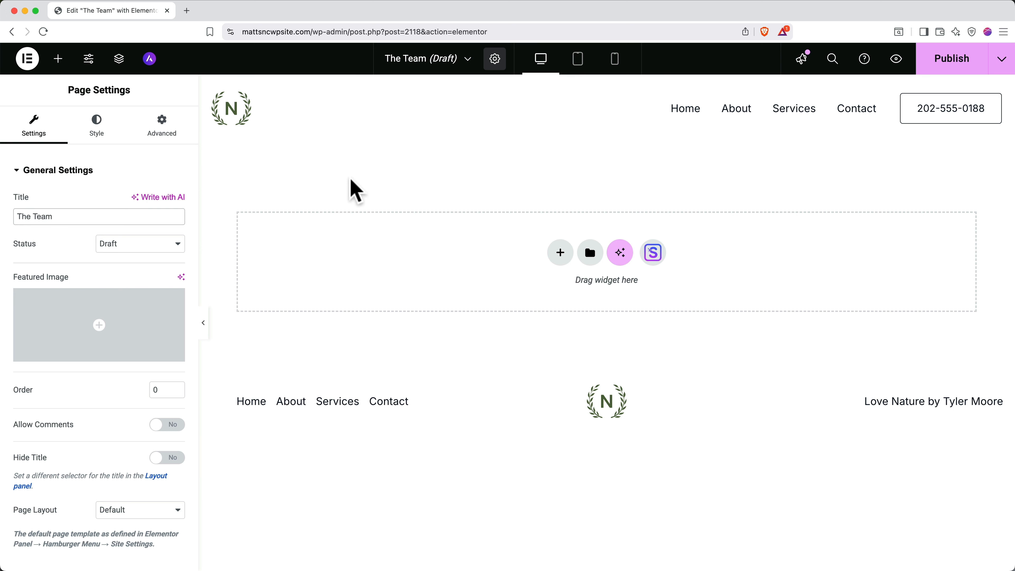
Add a two-column flexbox container to the empty page, then delete it.
{"action": "left_click", "coordinate": [566, 257]}
{"action": "left_click", "coordinate": [575, 289]}
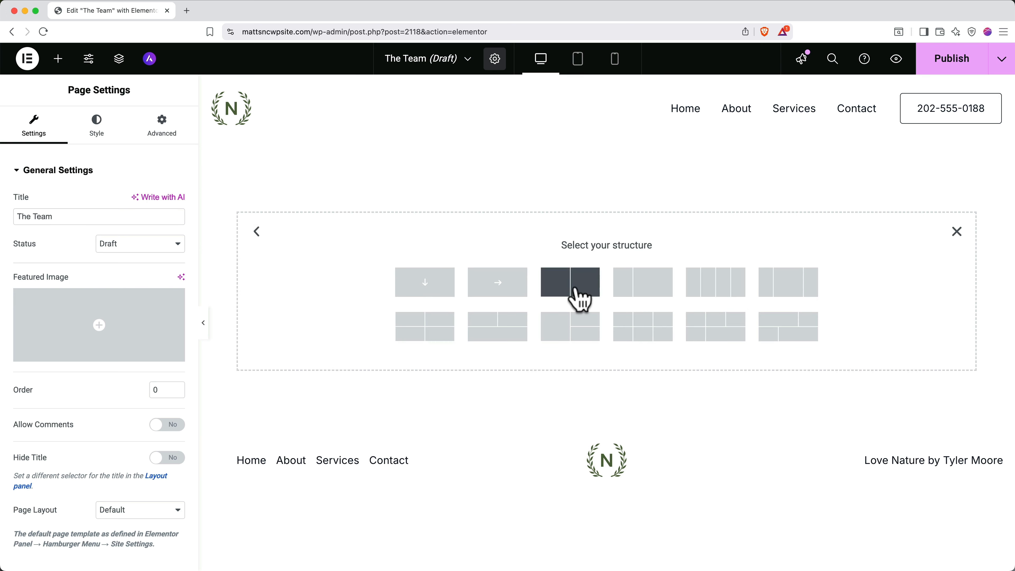
{"action": "left_click", "coordinate": [575, 289]}
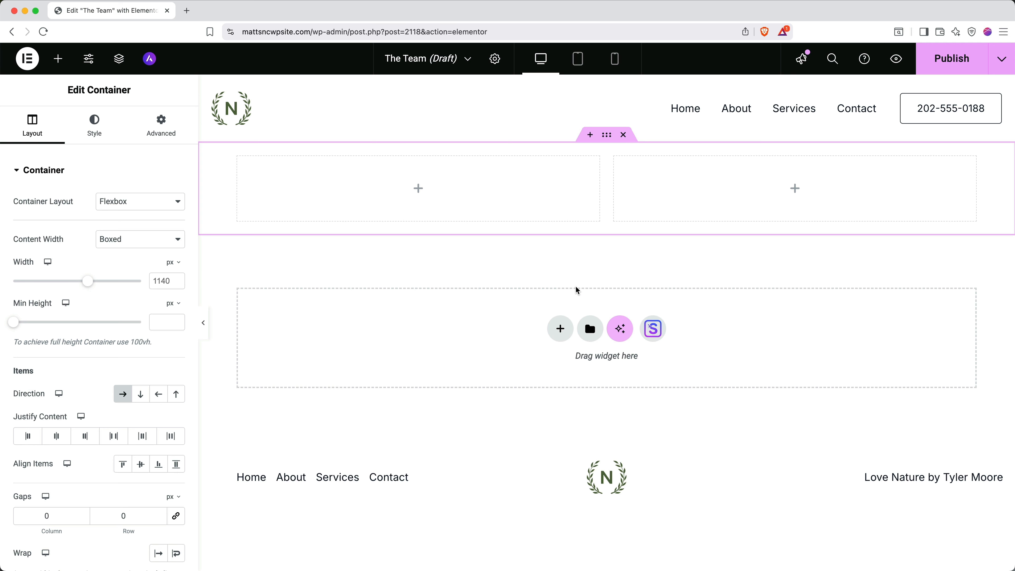
{"action": "left_click", "coordinate": [623, 135]}
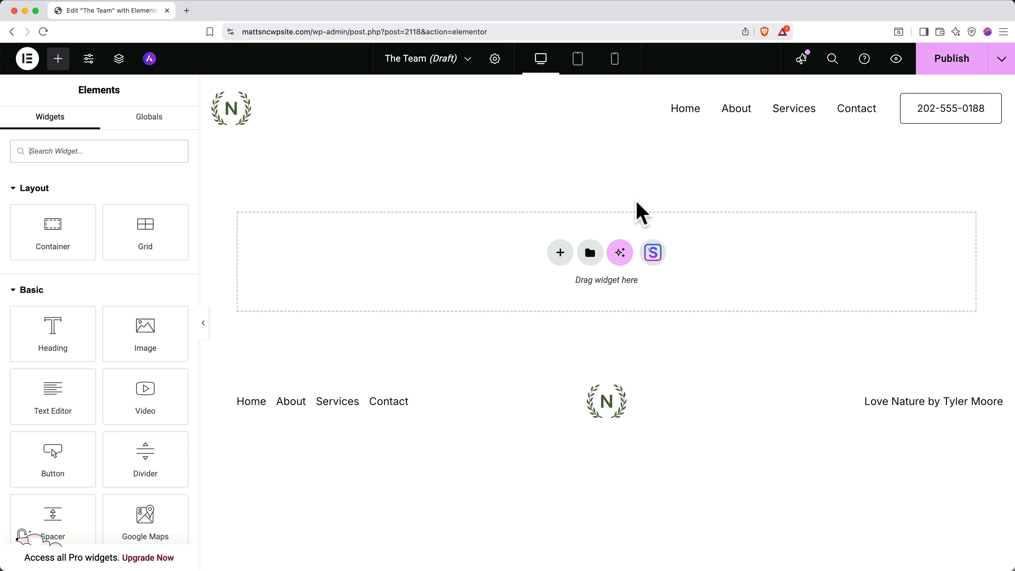
Import the Hope template's About page from the Starter Templates library.
{"action": "left_click", "coordinate": [654, 256]}
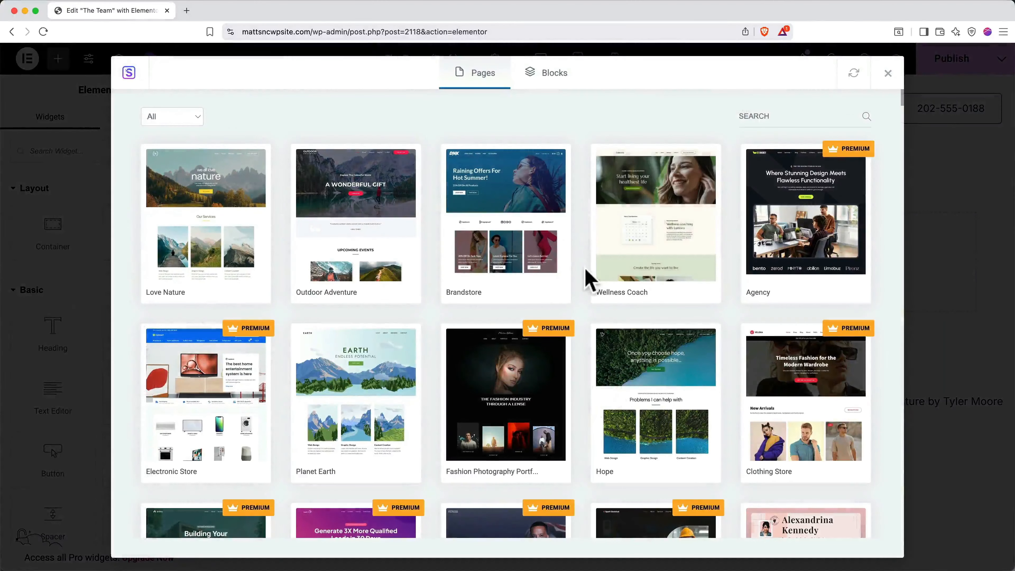
{"action": "left_click", "coordinate": [641, 387]}
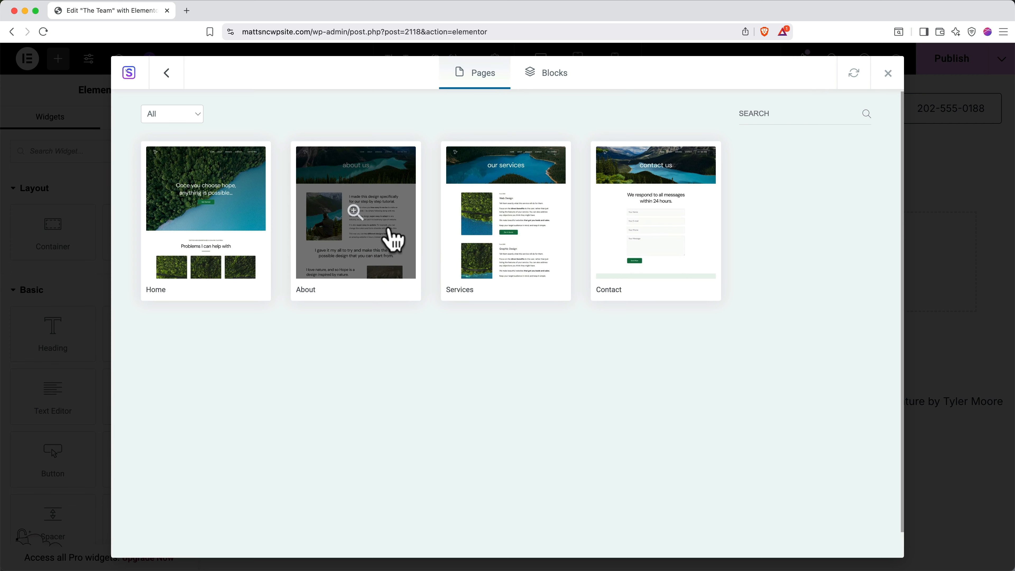
{"action": "left_click", "coordinate": [390, 229]}
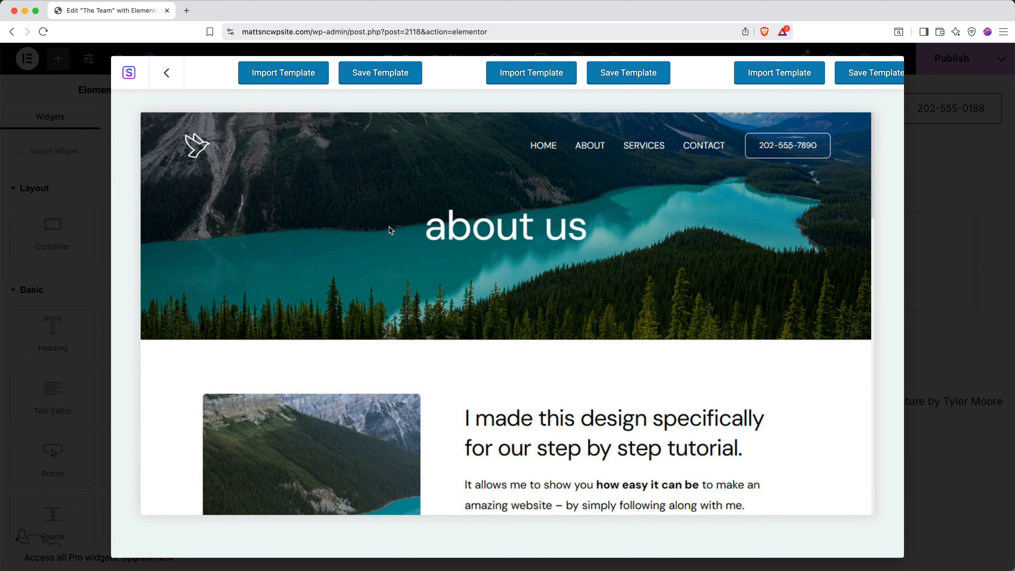
{"action": "left_click", "coordinate": [270, 81]}
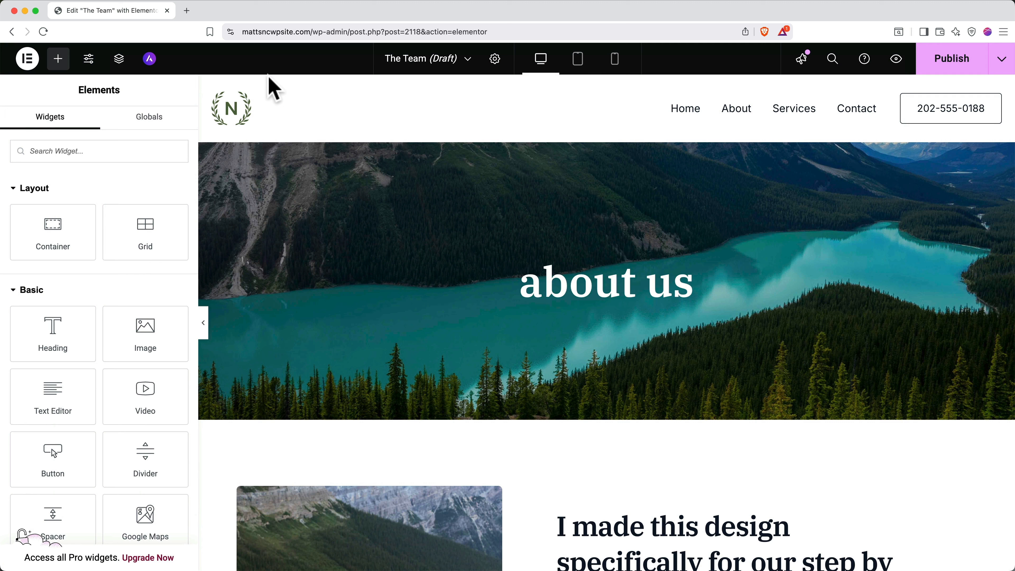
Change the hero heading from 'about us' to 'The Team' and publish the page.
{"action": "triple_click", "coordinate": [564, 280]}
{"action": "type", "text": "The Team"}
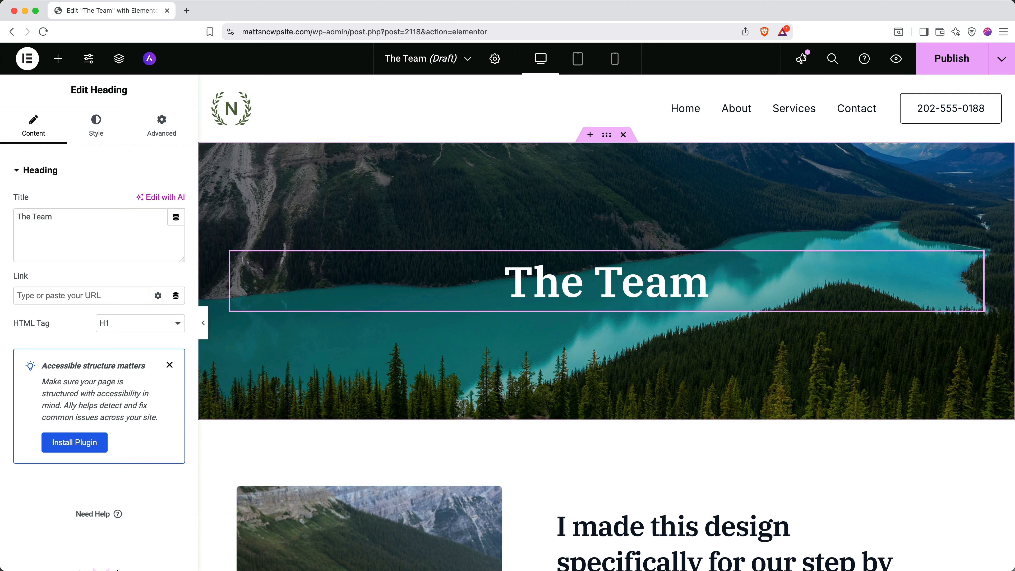
{"action": "left_click", "coordinate": [58, 59]}
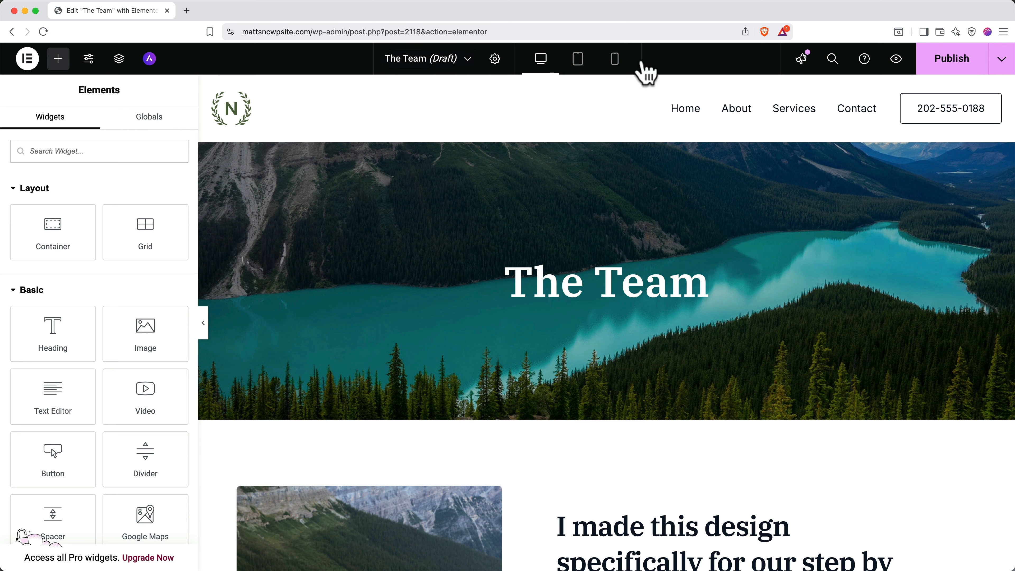
{"action": "left_click", "coordinate": [937, 64]}
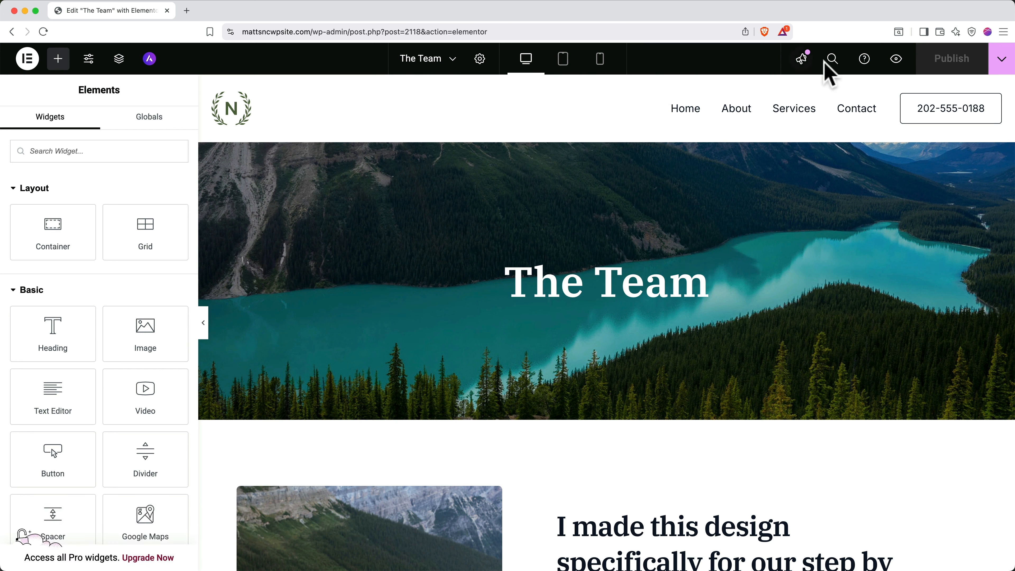
Preview the page, then add The Team to the Main Menu in the Customizer.
{"action": "left_click", "coordinate": [897, 60]}
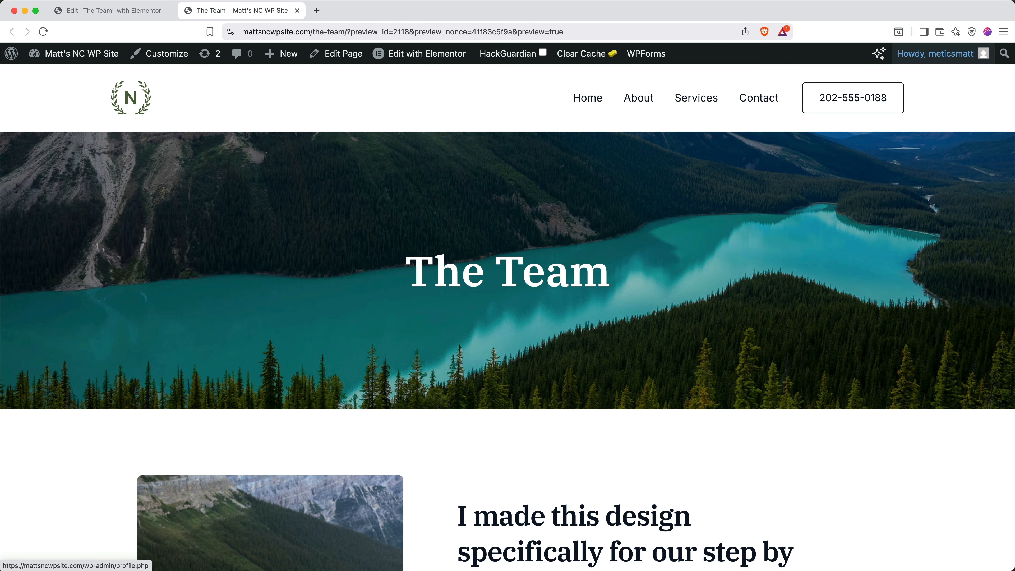
{"action": "left_click", "coordinate": [167, 53]}
{"action": "left_click", "coordinate": [221, 193]}
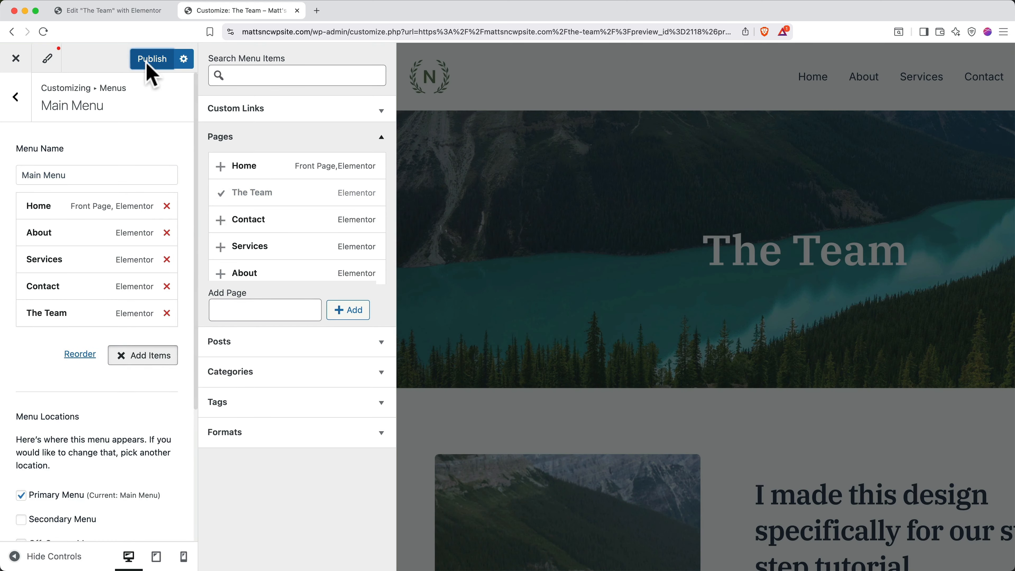
Publish the Main Menu with The Team moved directly below Home, then return to the main sections.
{"action": "left_click", "coordinate": [146, 64]}
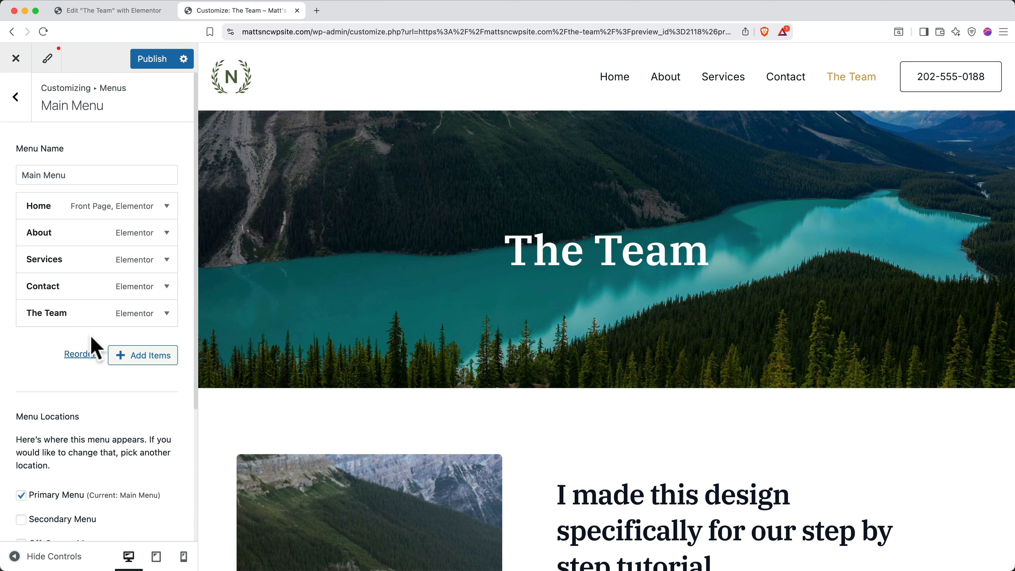
{"action": "left_click_drag", "start_coordinate": [89, 319], "coordinate": [65, 231]}
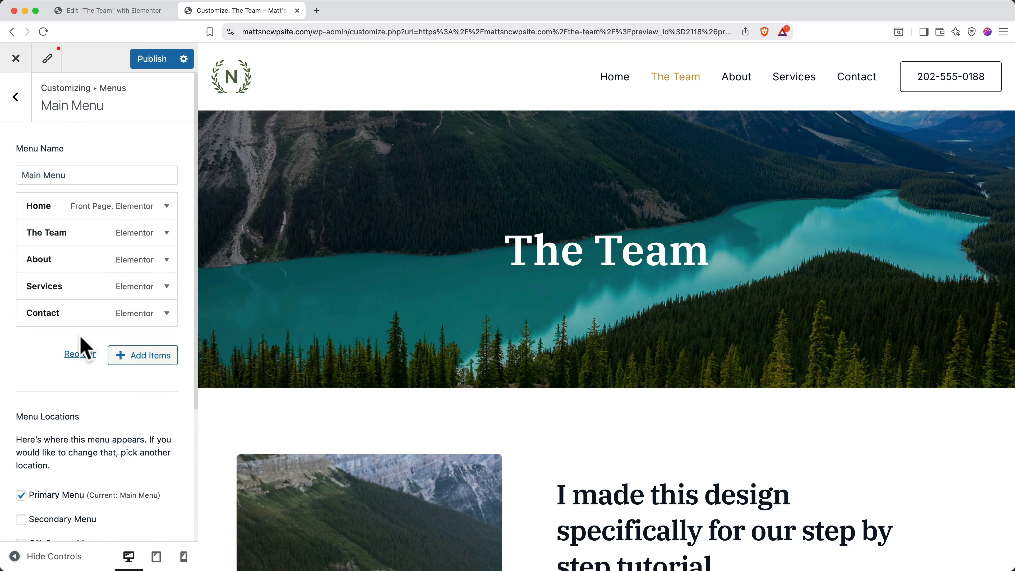
{"action": "left_click", "coordinate": [154, 64]}
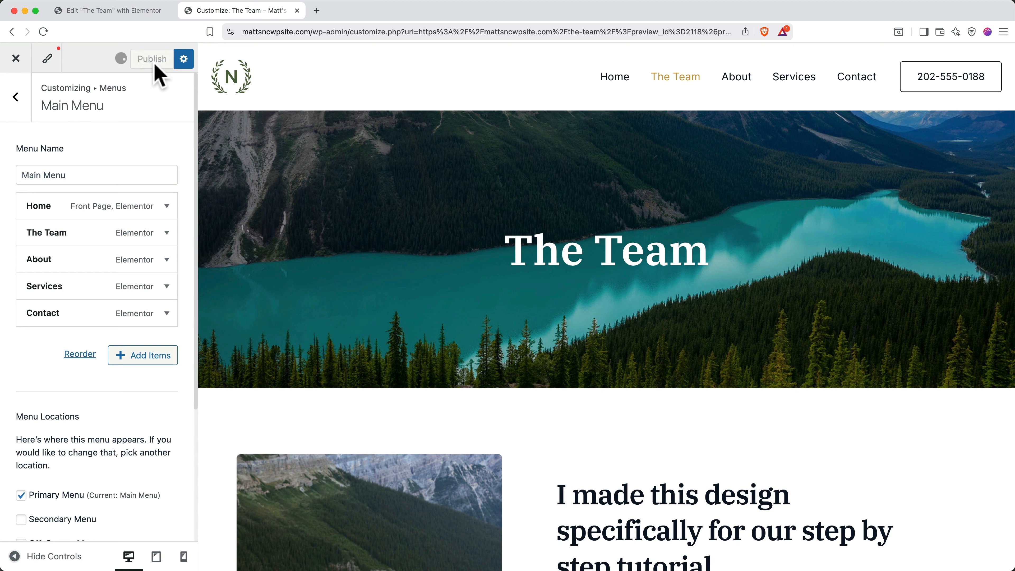
{"action": "left_click", "coordinate": [16, 98]}
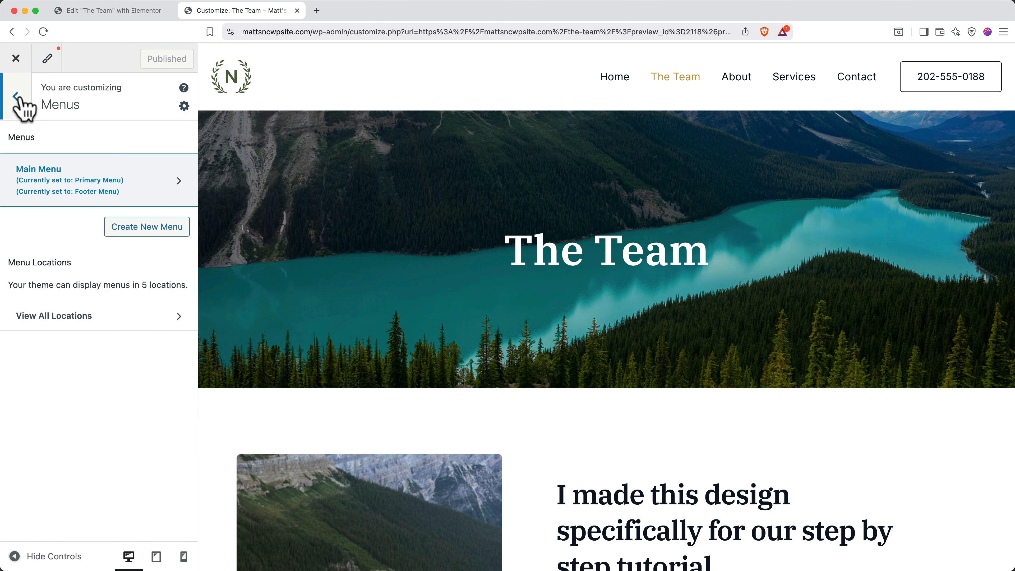
{"action": "left_click", "coordinate": [16, 102]}
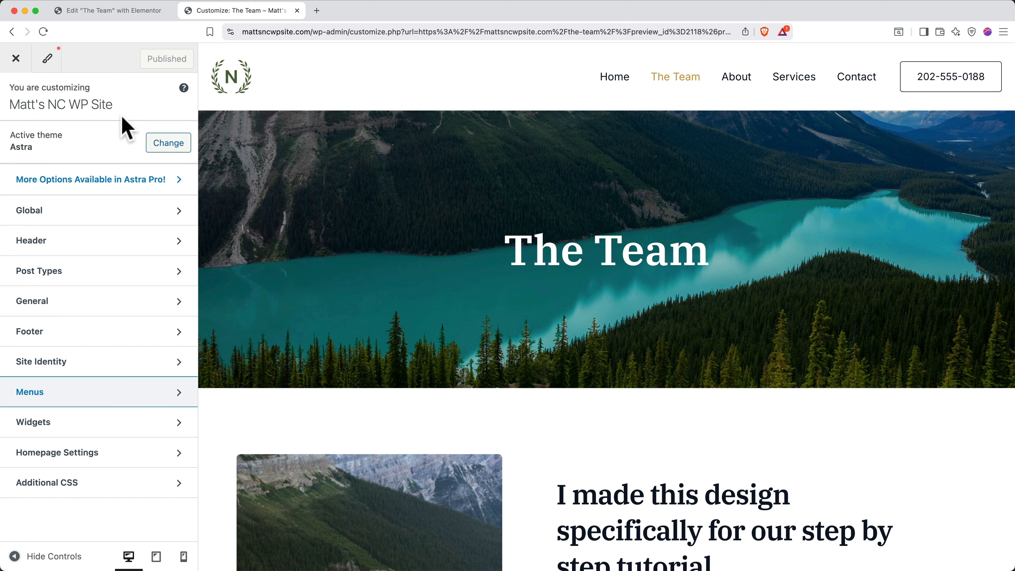
Replace the header logo with the uncropped MATT image and widen it from 60 to 82 px.
{"action": "left_click", "coordinate": [53, 242]}
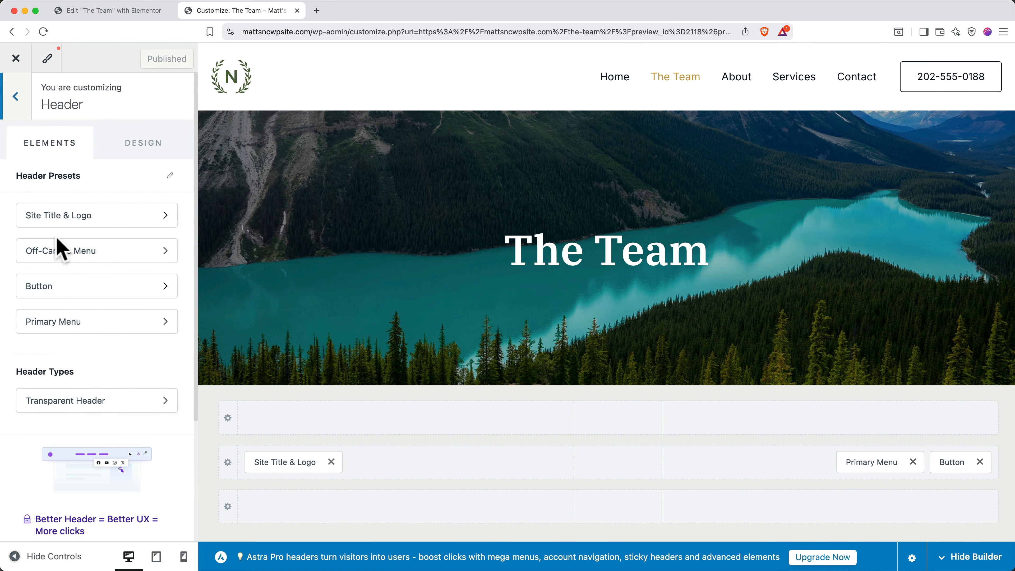
{"action": "left_click", "coordinate": [126, 222]}
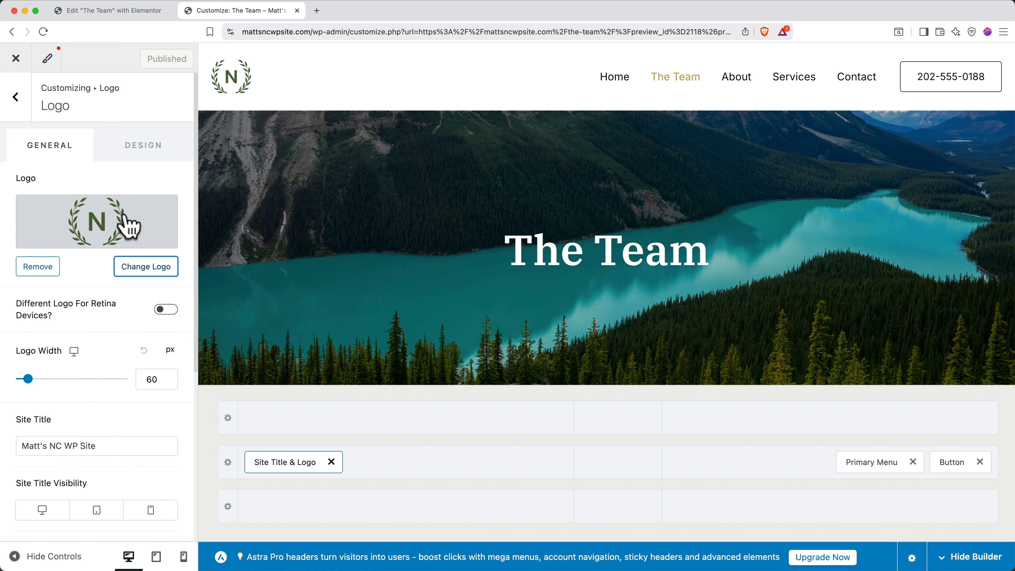
{"action": "left_click", "coordinate": [145, 267]}
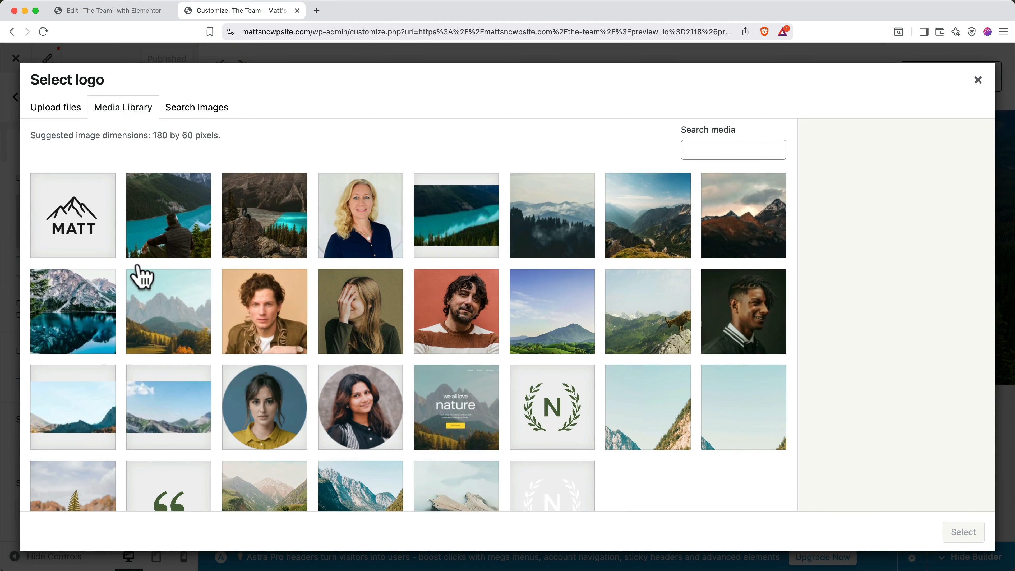
{"action": "left_click", "coordinate": [85, 232]}
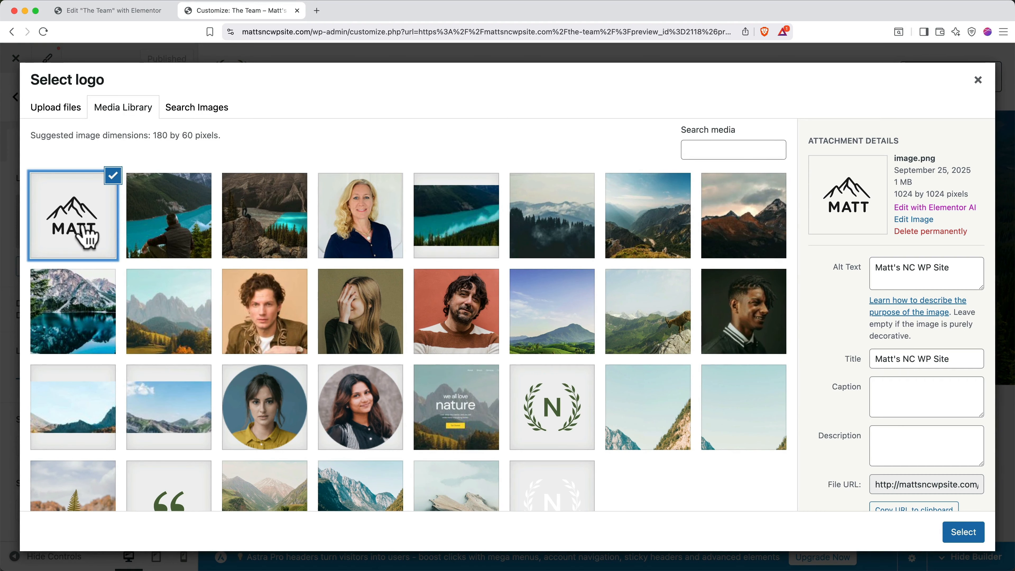
{"action": "left_click", "coordinate": [963, 532]}
{"action": "left_click", "coordinate": [889, 546]}
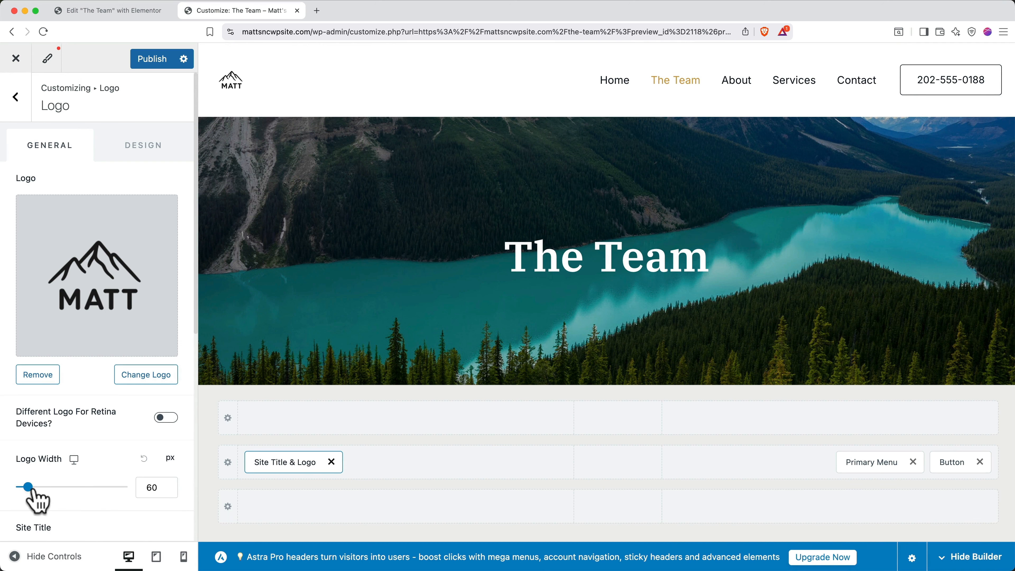
{"action": "left_click_drag", "start_coordinate": [29, 488], "coordinate": [32, 486]}
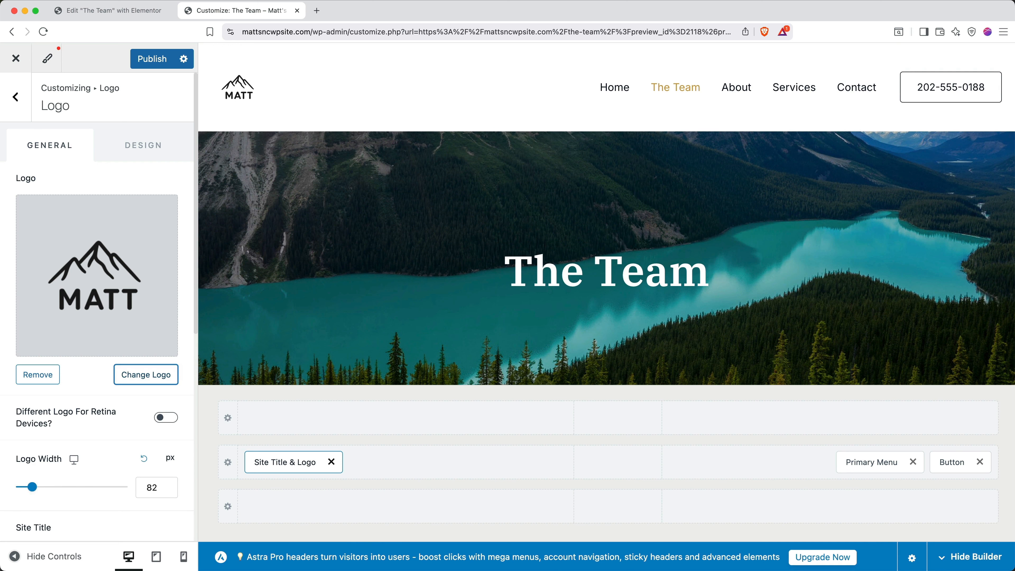
{"action": "left_click", "coordinate": [15, 97]}
Move the footer's HTML 1 block left beside Footer Menu, publish, and close the Customizer.
{"action": "left_click", "coordinate": [15, 102]}
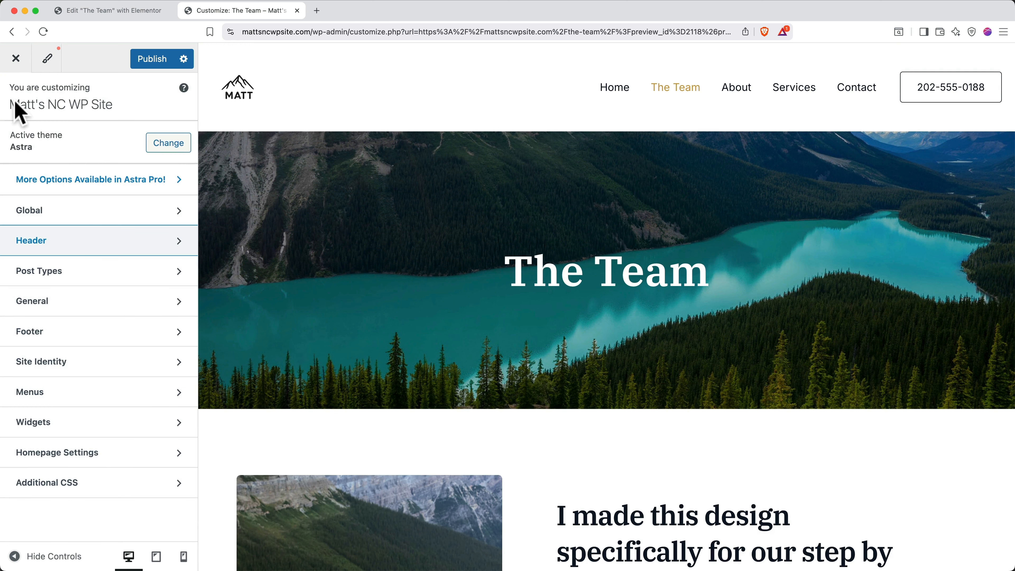
{"action": "left_click", "coordinate": [86, 338]}
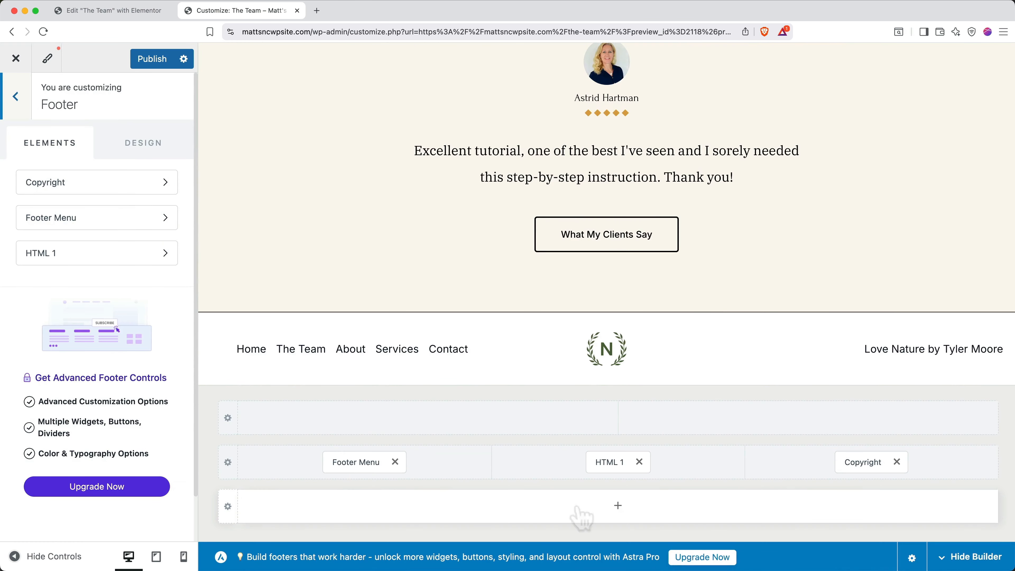
{"action": "left_click_drag", "start_coordinate": [607, 463], "coordinate": [306, 470]}
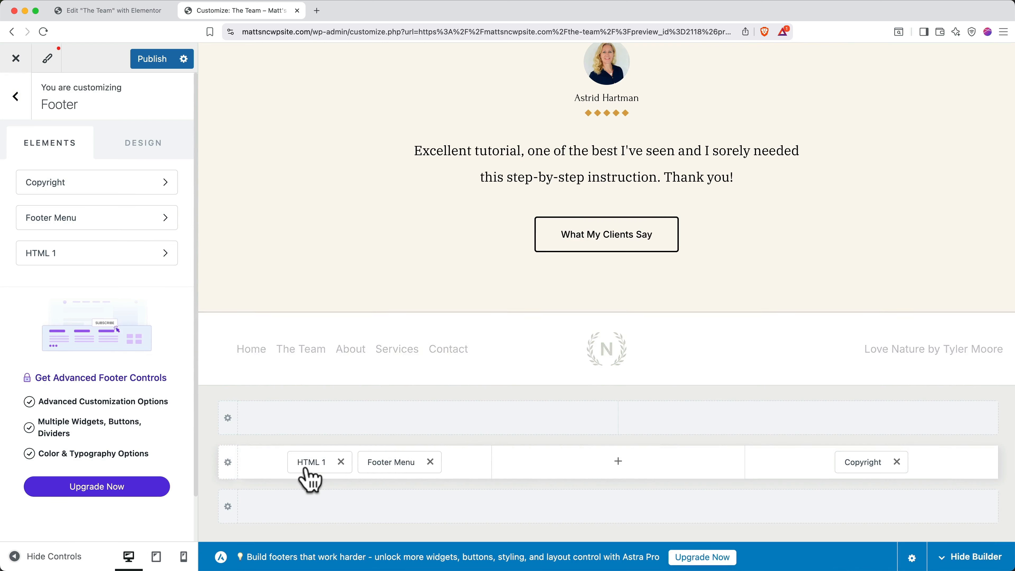
{"action": "left_click", "coordinate": [154, 60]}
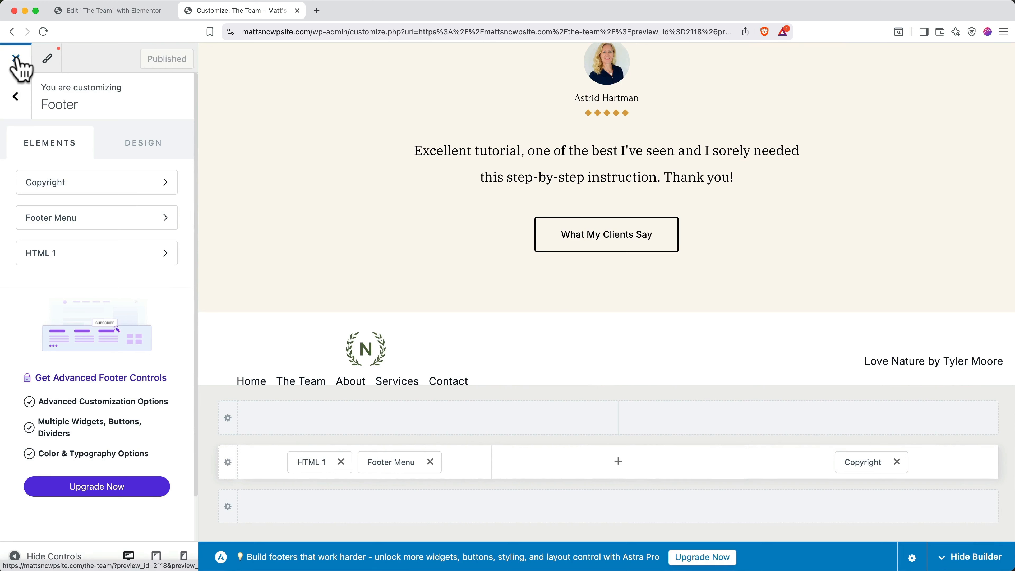
{"action": "left_click", "coordinate": [16, 58]}
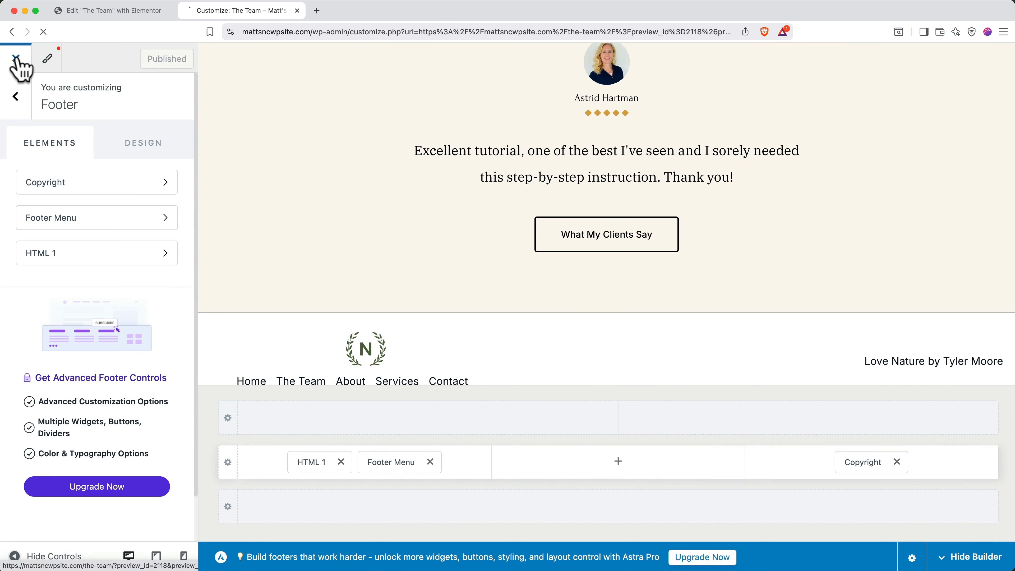